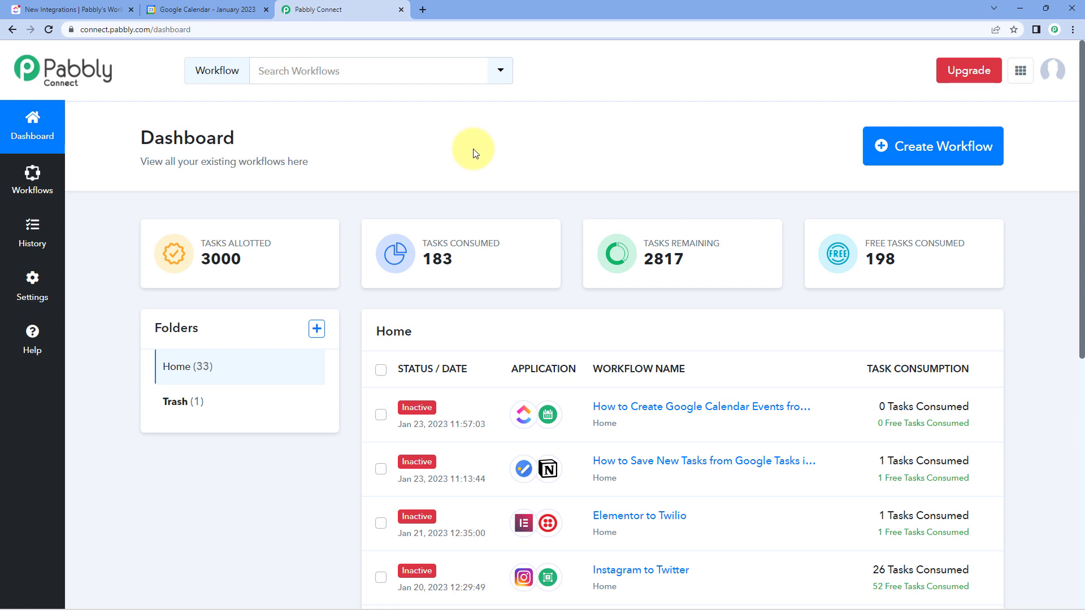
- Create a workflow named "ClickUp to Google Calendar"
{"action": "left_click", "coordinate": [908, 146]}
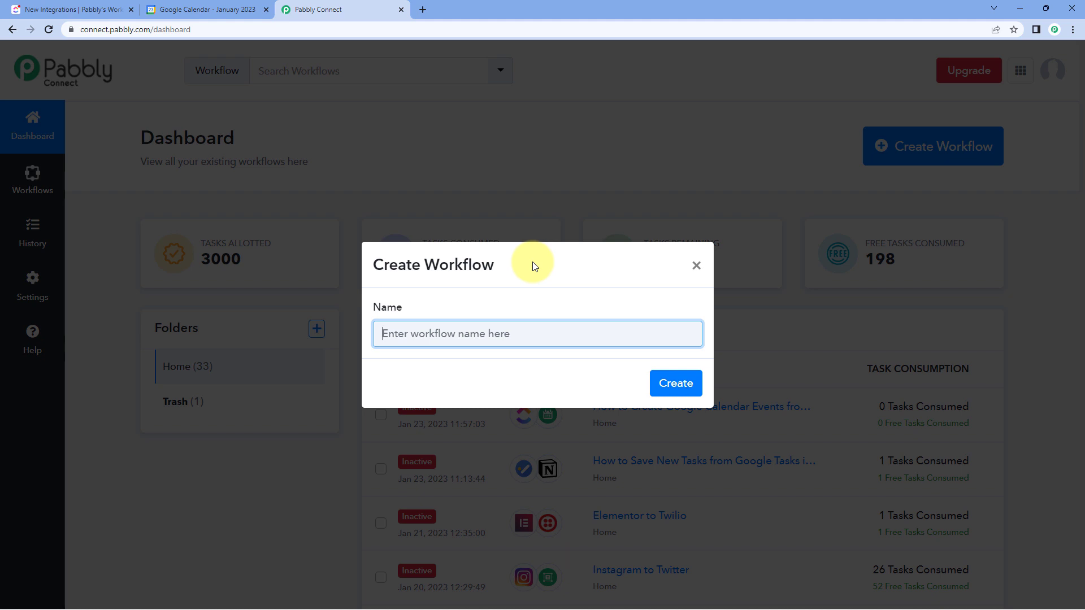
{"action": "type", "text": "Cli"}
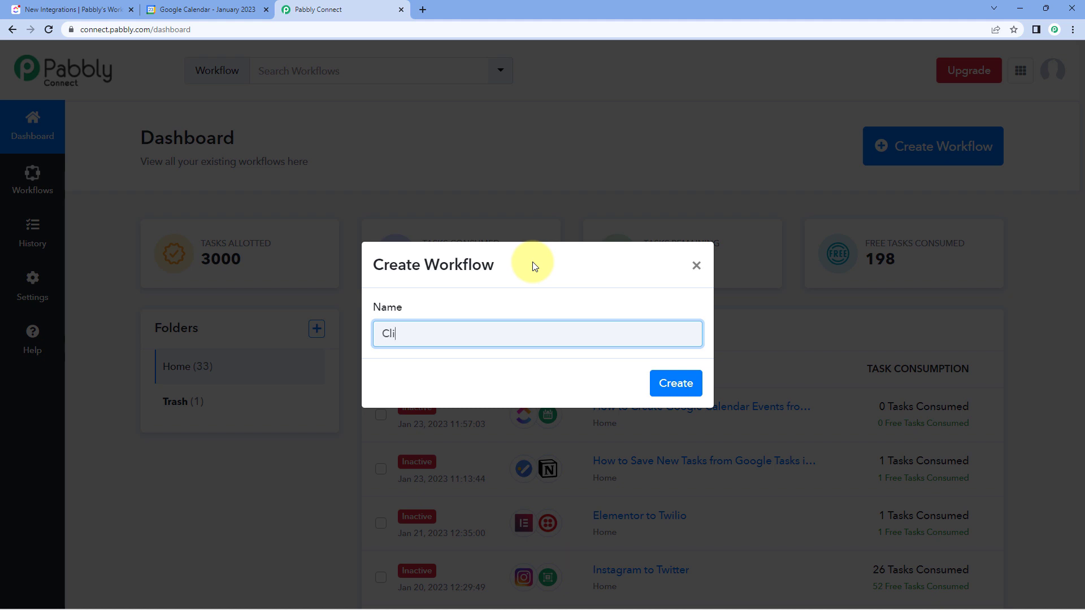
{"action": "type", "text": "ckUp to Google Calendar"}
{"action": "left_click", "coordinate": [694, 387]}
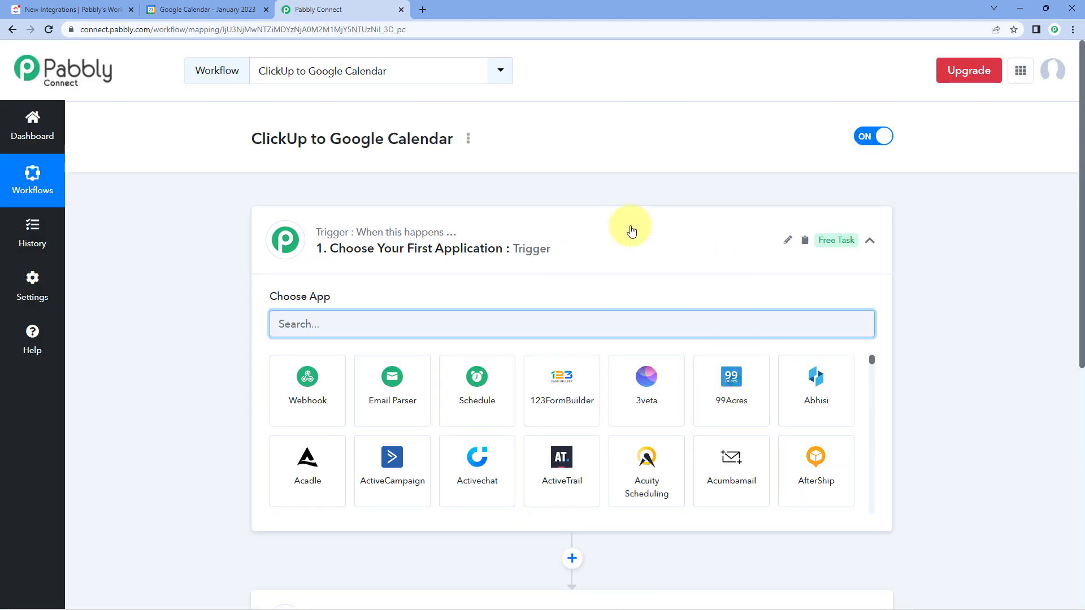
- Look over the workflow's trigger and action sections and the New Integrations task list in ClickUp
{"action": "left_click", "coordinate": [554, 227]}
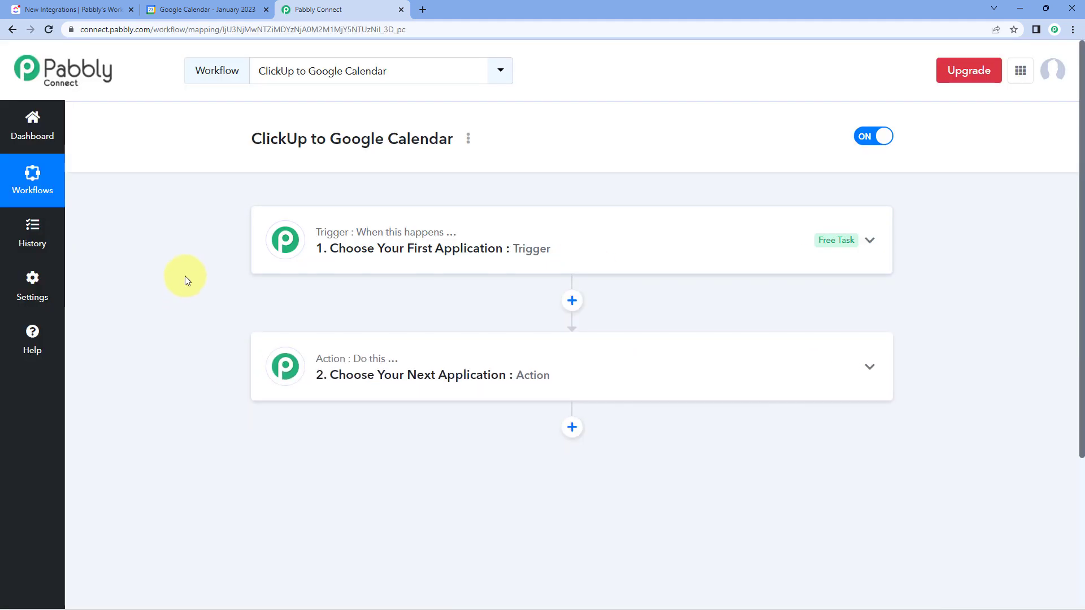
{"action": "scroll", "coordinate": [194, 277], "scroll_direction": "down", "scroll_amount": 1}
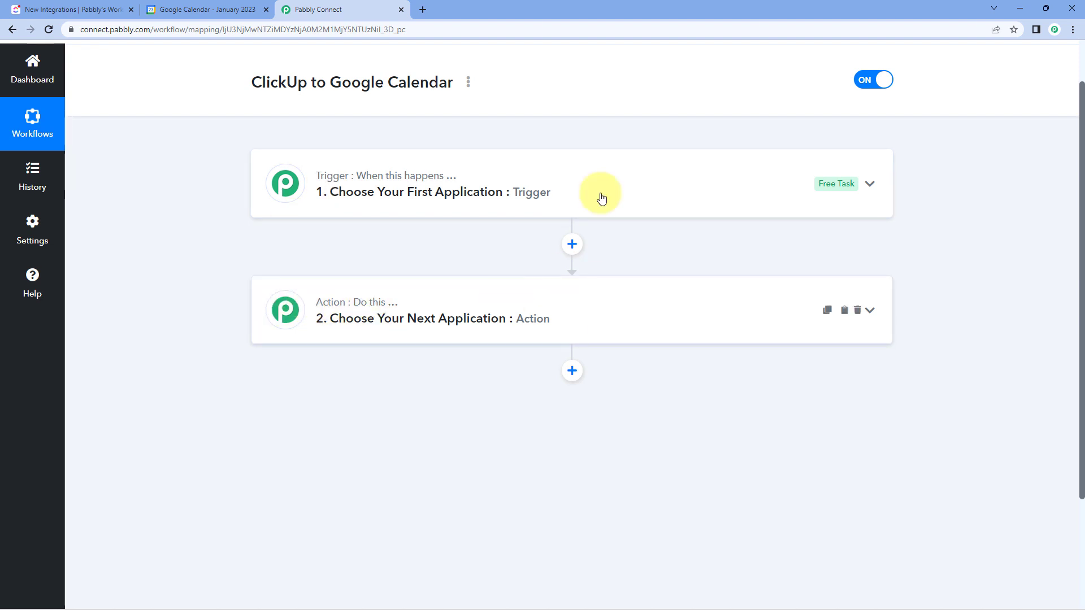
{"action": "left_click", "coordinate": [572, 174]}
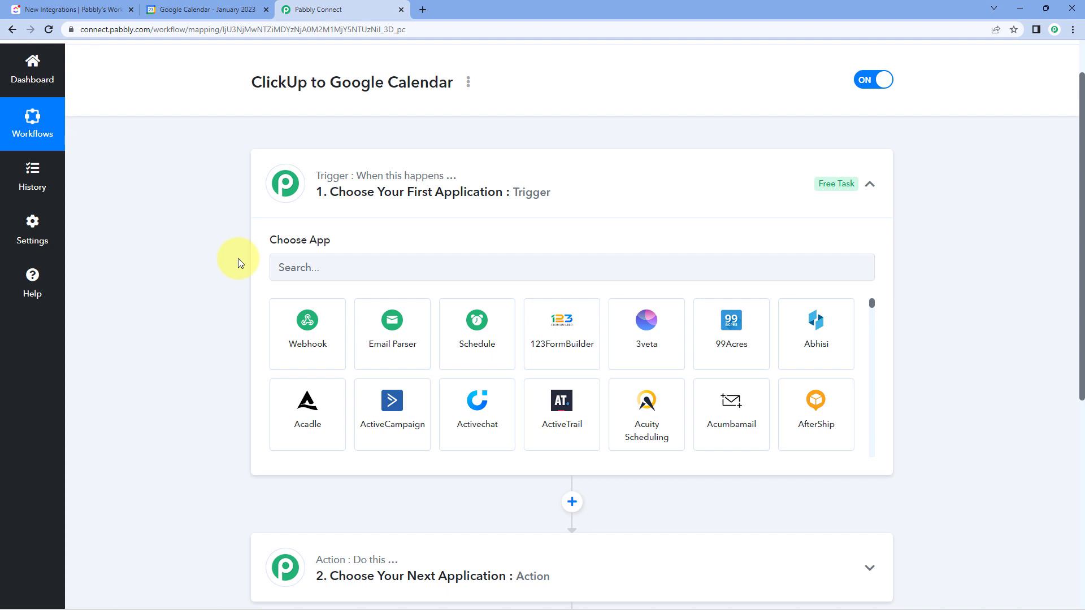
{"action": "left_click", "coordinate": [79, 9]}
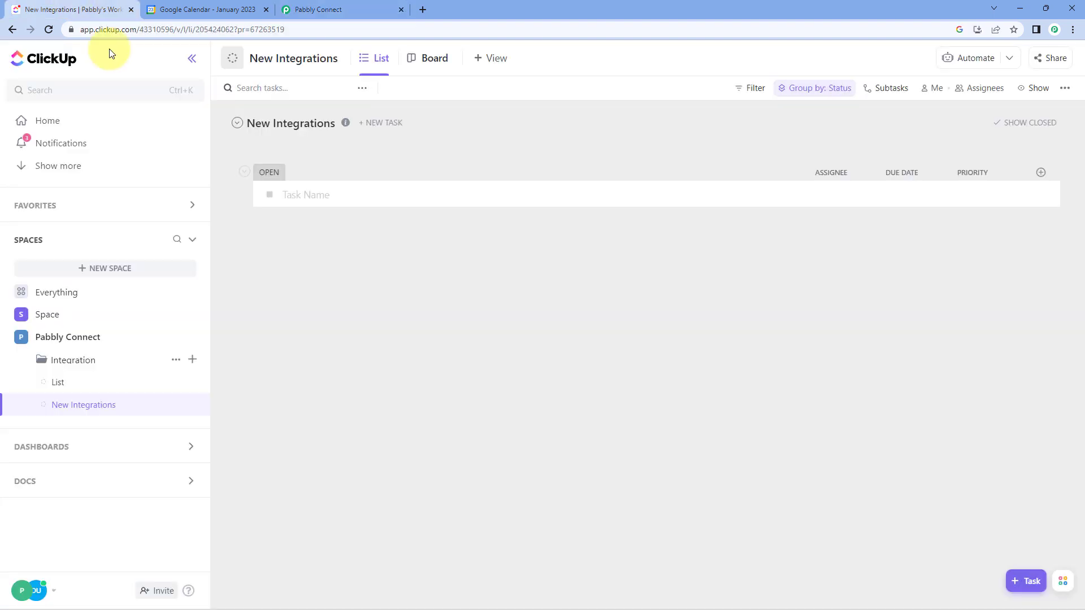
{"action": "left_click", "coordinate": [359, 7]}
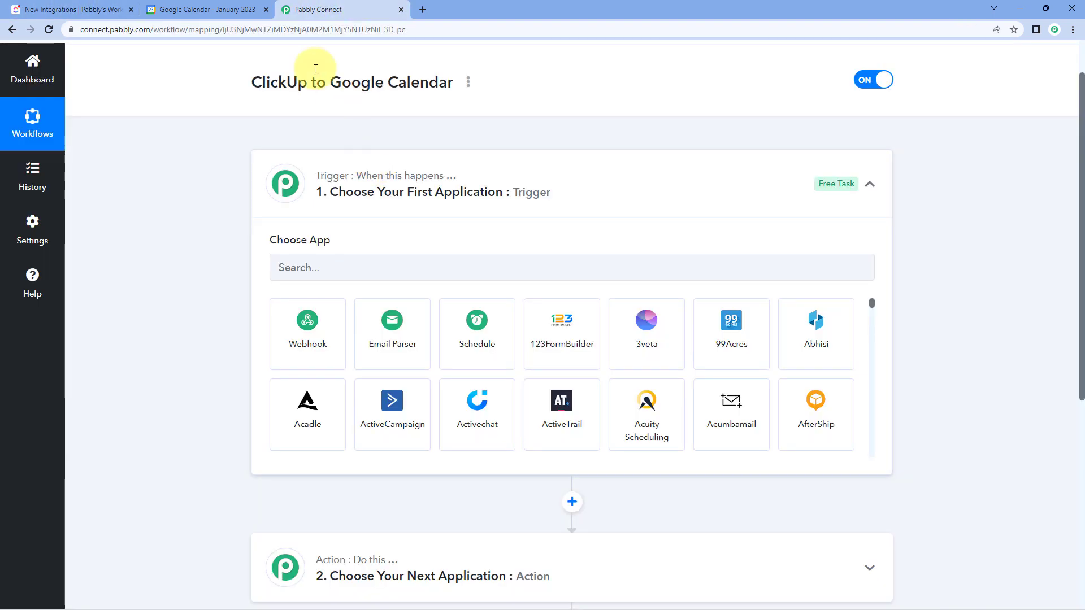
{"action": "left_click", "coordinate": [107, 10]}
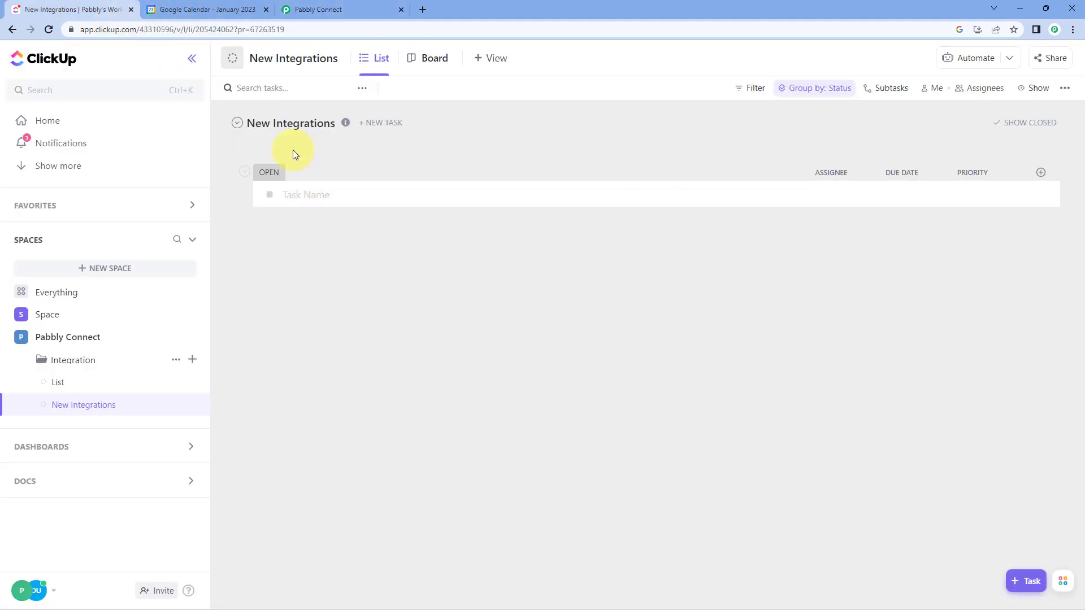
{"action": "left_click", "coordinate": [333, 9]}
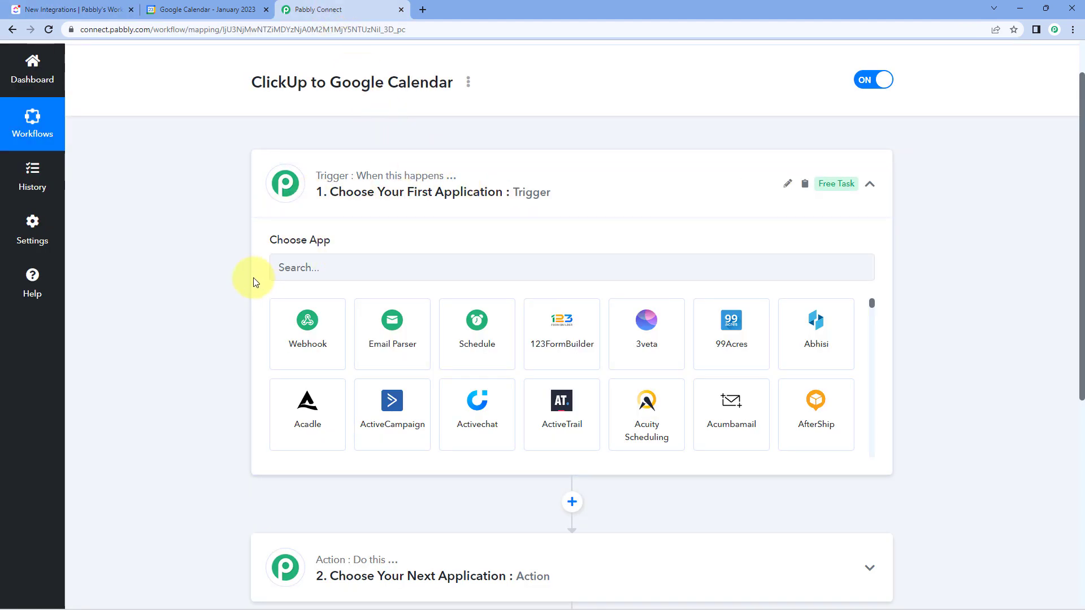
{"action": "scroll", "coordinate": [253, 282], "scroll_direction": "down", "scroll_amount": 1}
{"action": "scroll", "coordinate": [272, 339], "scroll_direction": "down", "scroll_amount": 2}
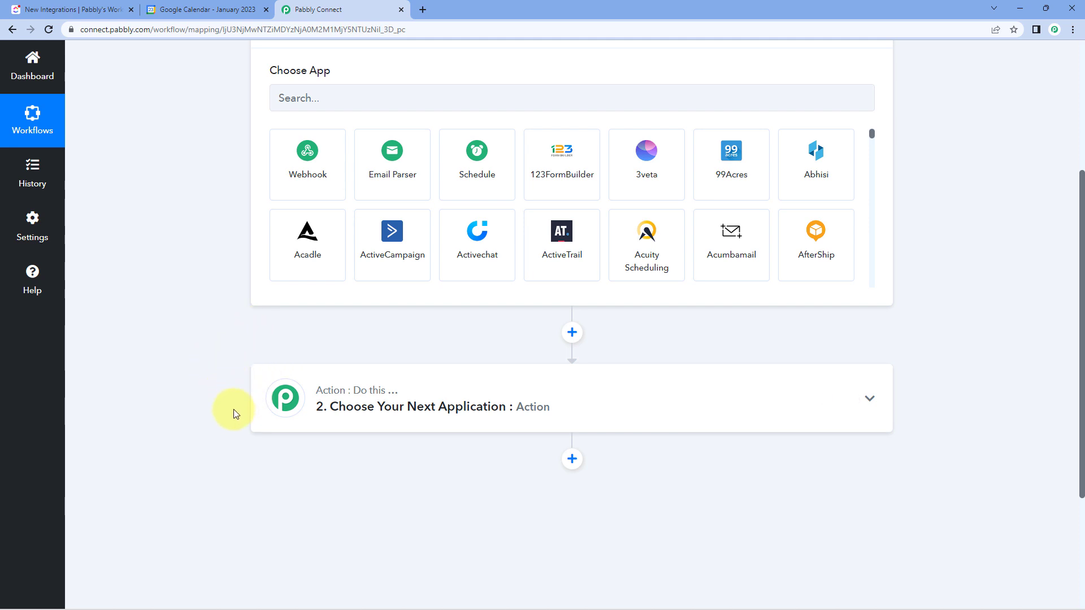
{"action": "scroll", "coordinate": [226, 337], "scroll_direction": "up", "scroll_amount": 2}
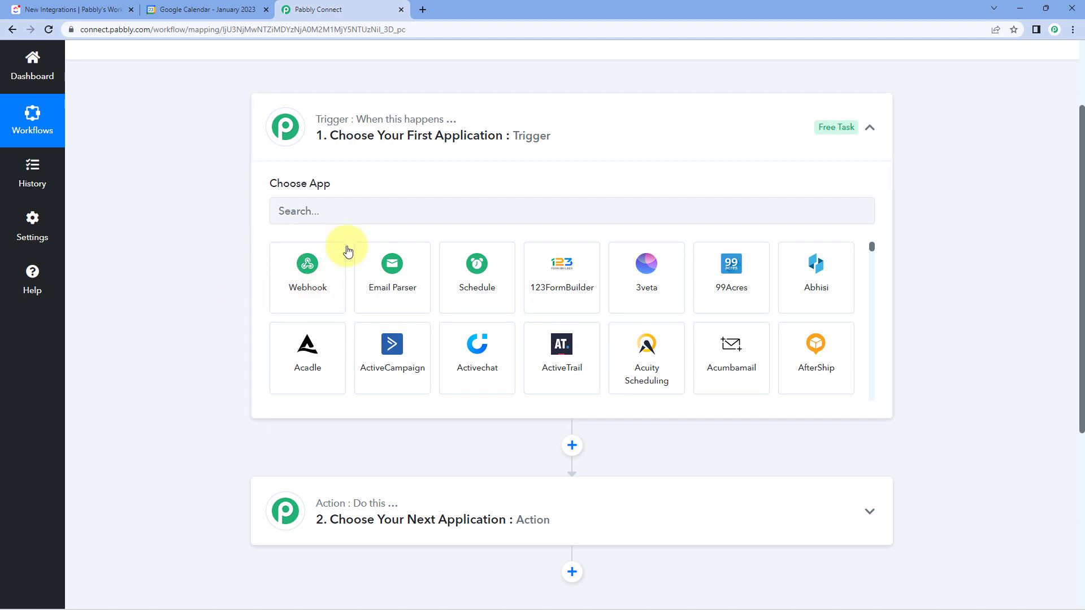
- Choose ClickUp as the trigger application and set its trigger event to New Task
{"action": "left_click", "coordinate": [353, 213]}
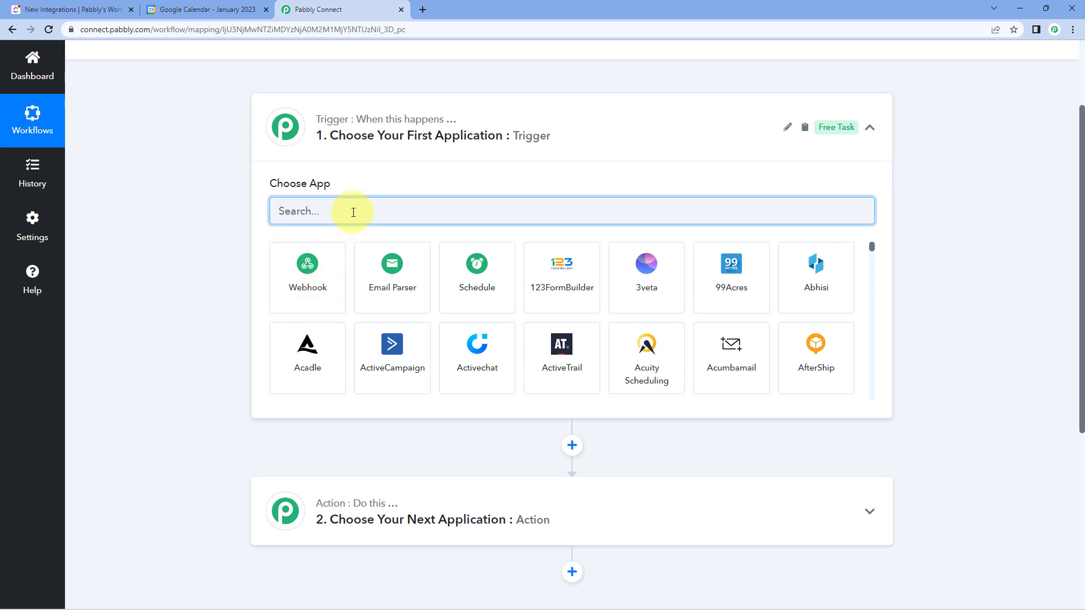
{"action": "type", "text": "ClickUp"}
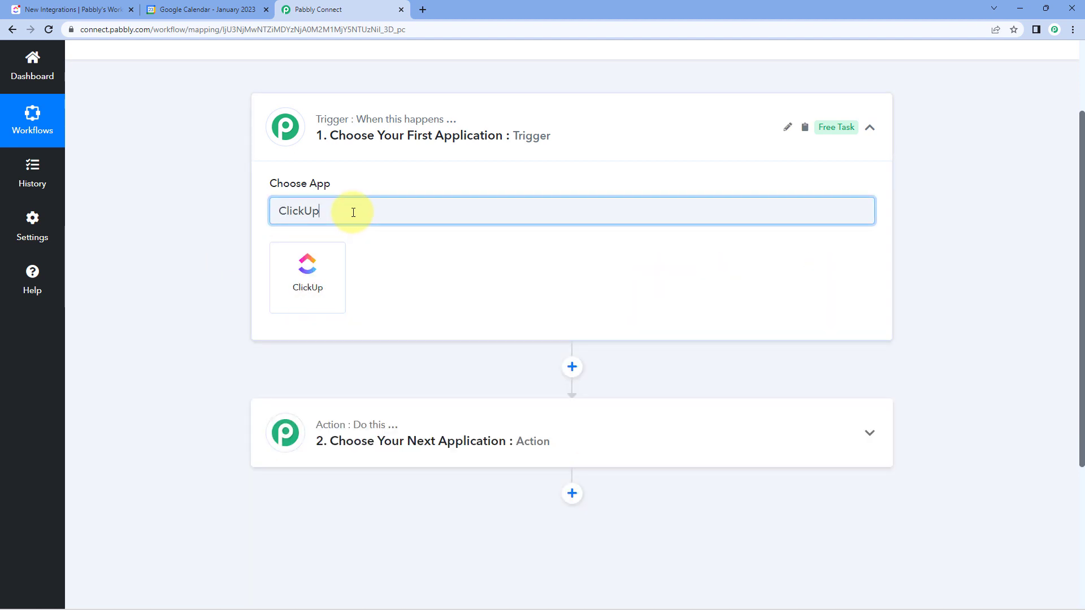
{"action": "left_click", "coordinate": [298, 270]}
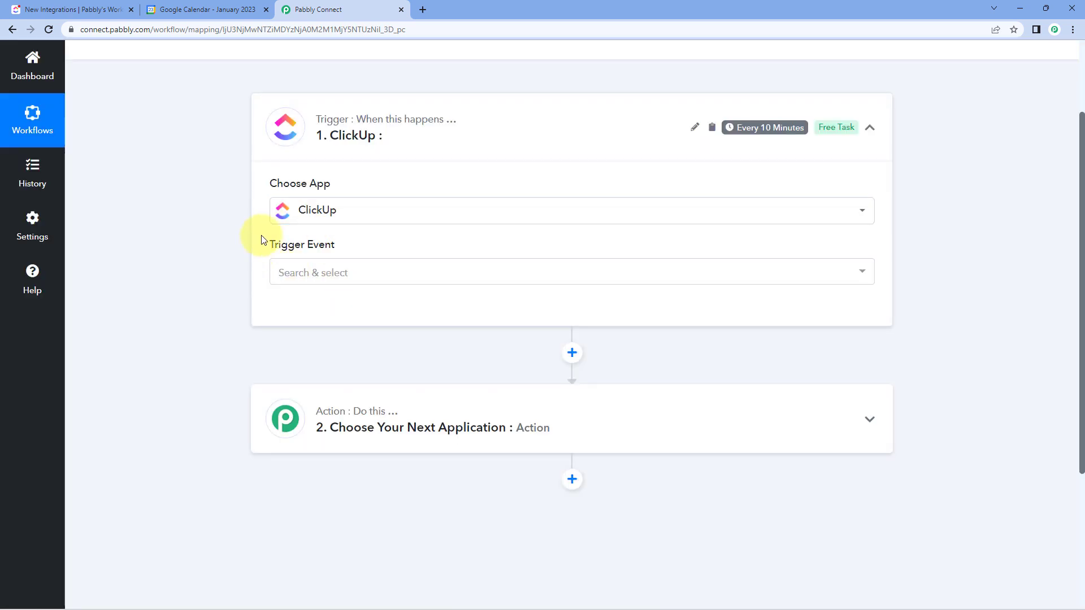
{"action": "left_click", "coordinate": [378, 272]}
{"action": "scroll", "coordinate": [244, 288], "scroll_direction": "down", "scroll_amount": 1}
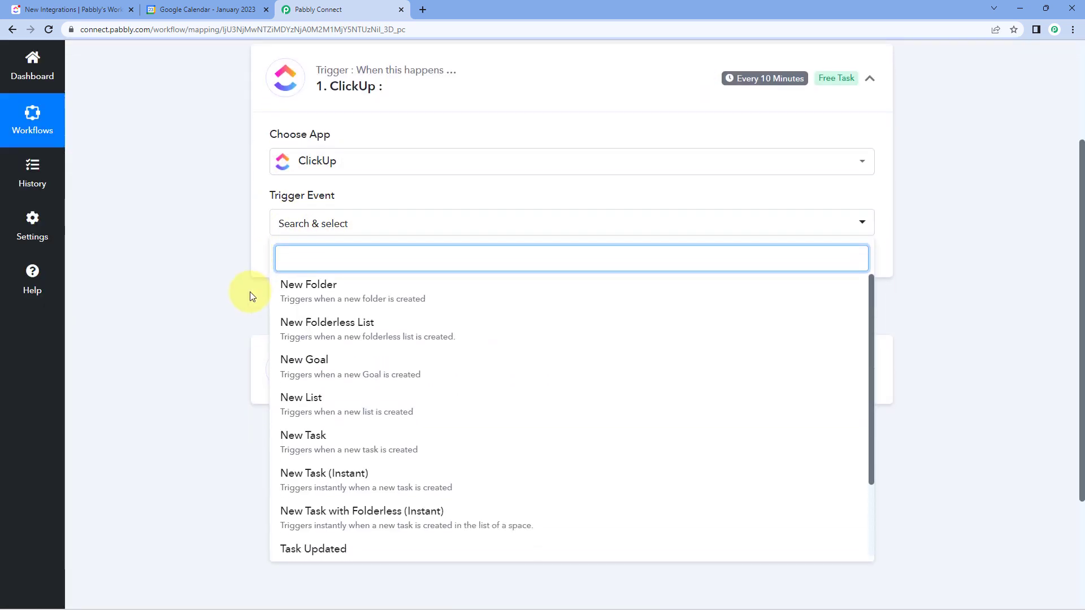
{"action": "left_click", "coordinate": [337, 431]}
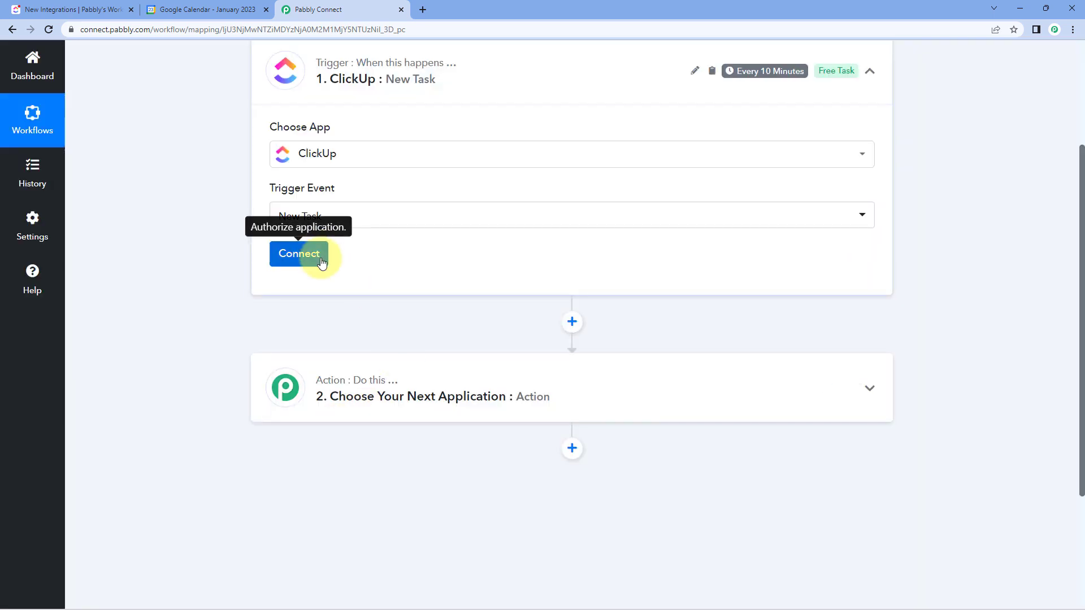
- Start adding a new ClickUp connection for the trigger and read the instructions for finding the API token
{"action": "left_click", "coordinate": [321, 263]}
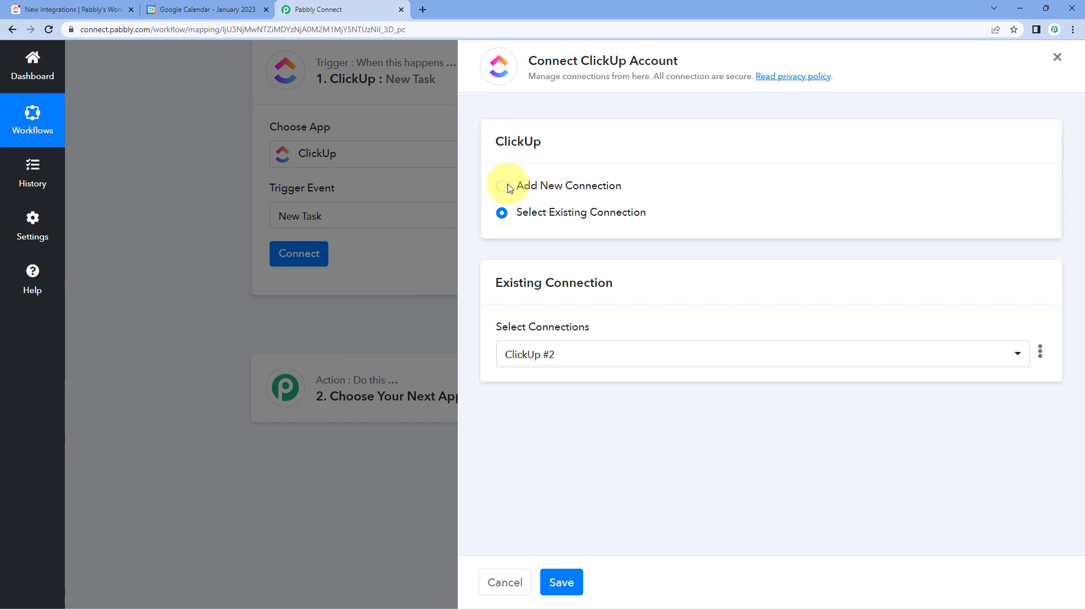
{"action": "left_click", "coordinate": [503, 188]}
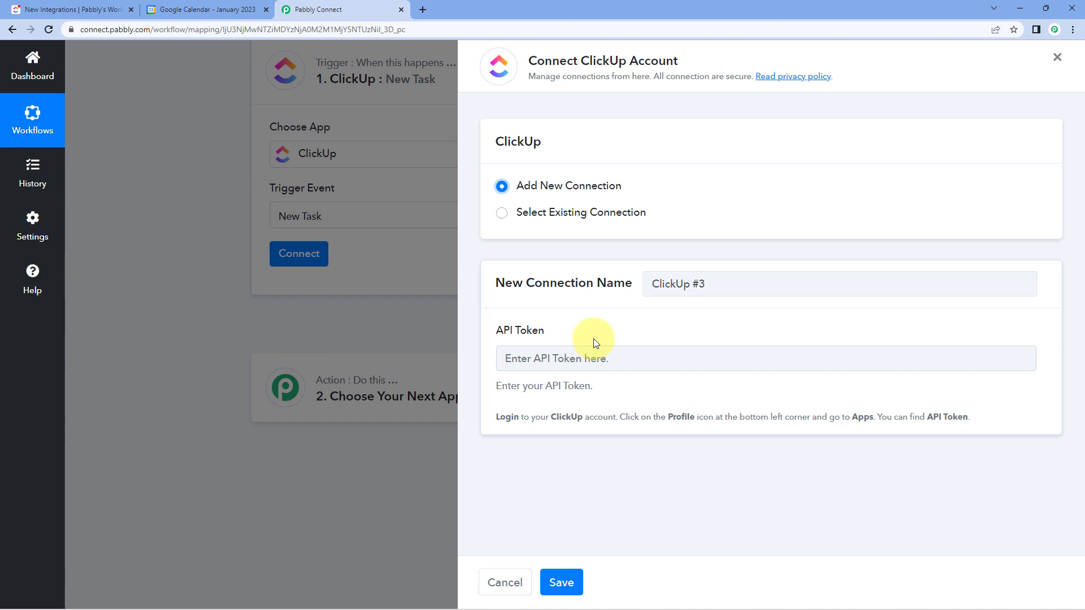
{"action": "left_click_drag", "start_coordinate": [496, 417], "coordinate": [963, 427]}
{"action": "left_click", "coordinate": [961, 408]}
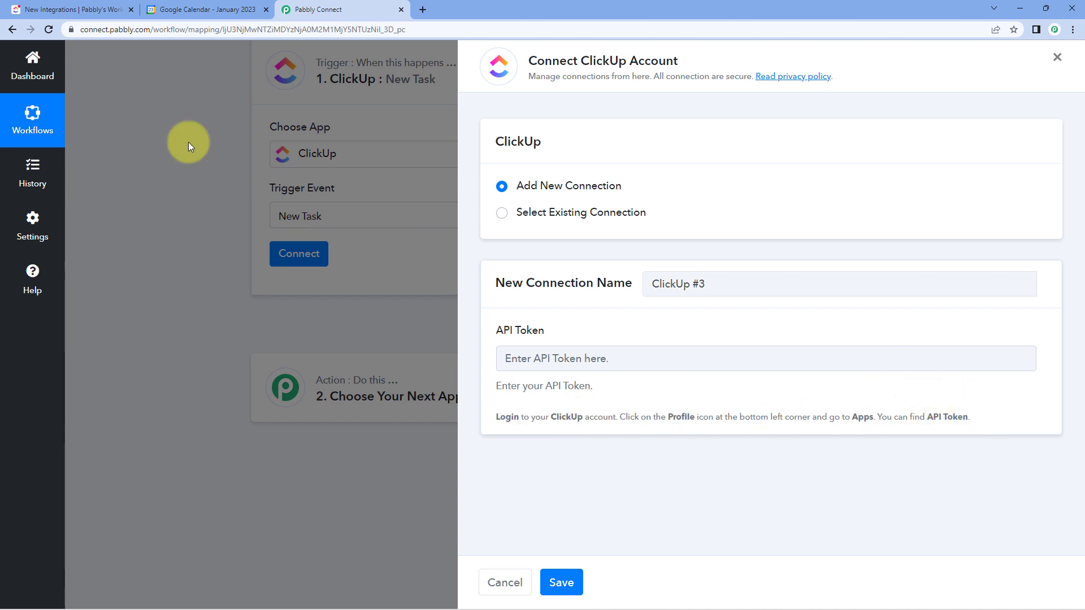
- Switch to ClickUp and copy the API token from the account's Apps settings
{"action": "left_click", "coordinate": [79, 9]}
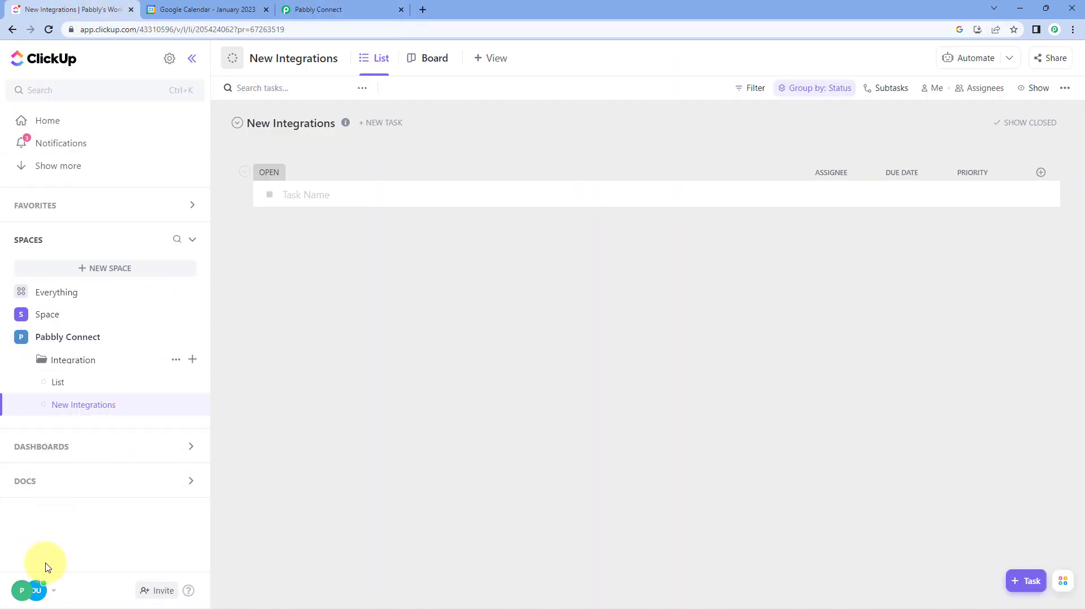
{"action": "left_click", "coordinate": [45, 593]}
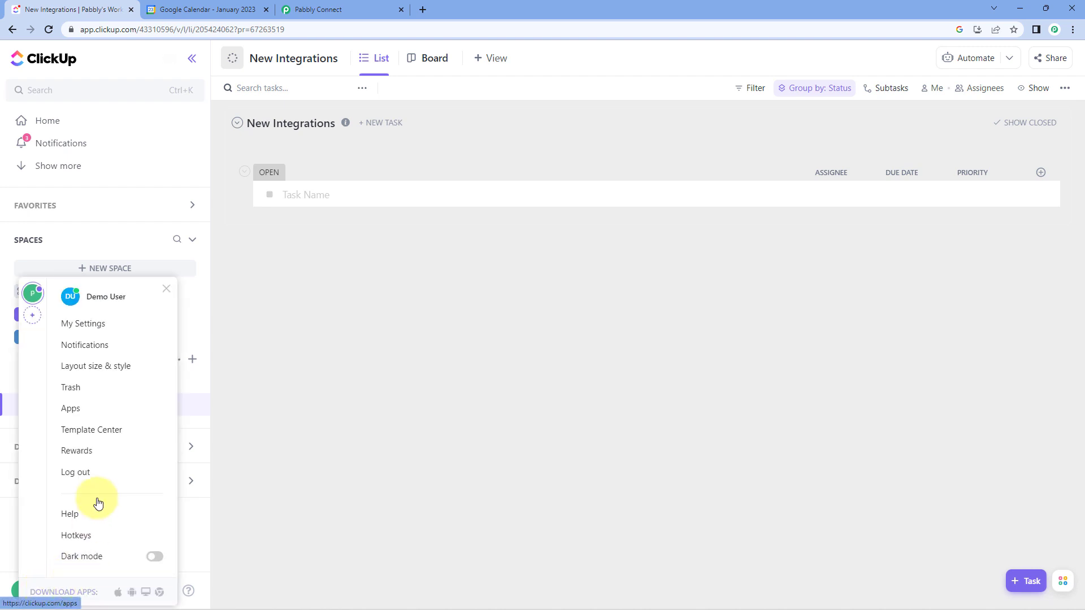
{"action": "left_click", "coordinate": [93, 412]}
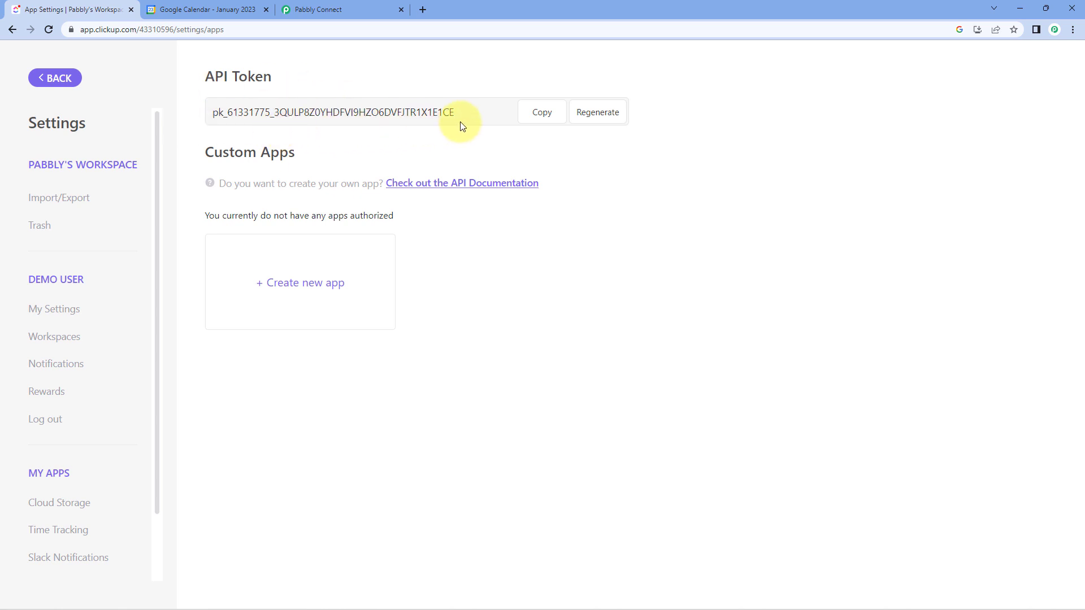
{"action": "left_click", "coordinate": [538, 114]}
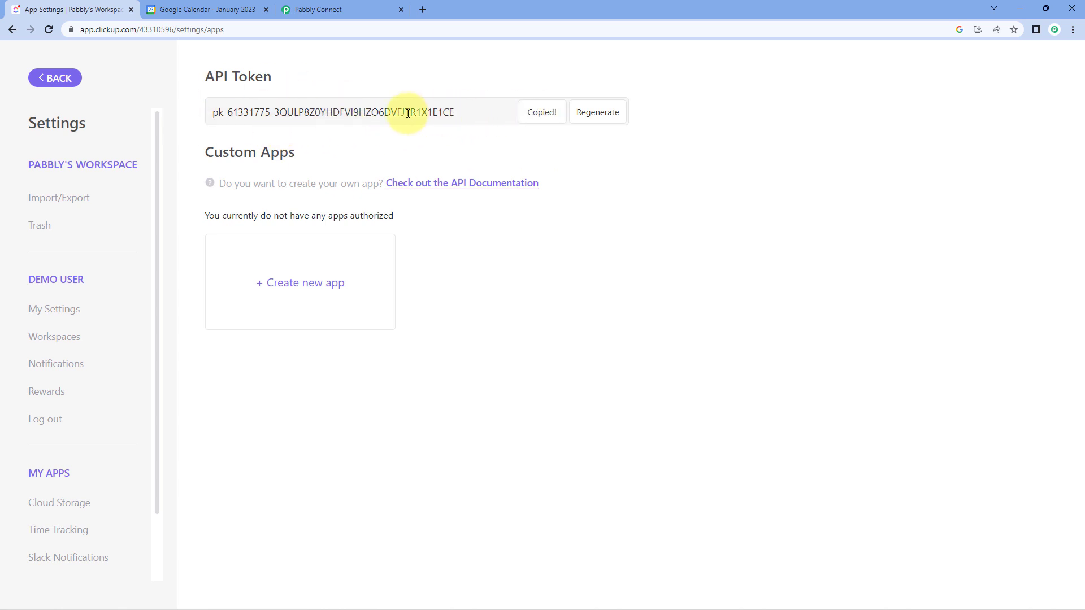
- Return to Pabbly Connect, paste the API token into the new ClickUp connection and save it
{"action": "left_click", "coordinate": [354, 7]}
{"action": "left_click", "coordinate": [520, 358]}
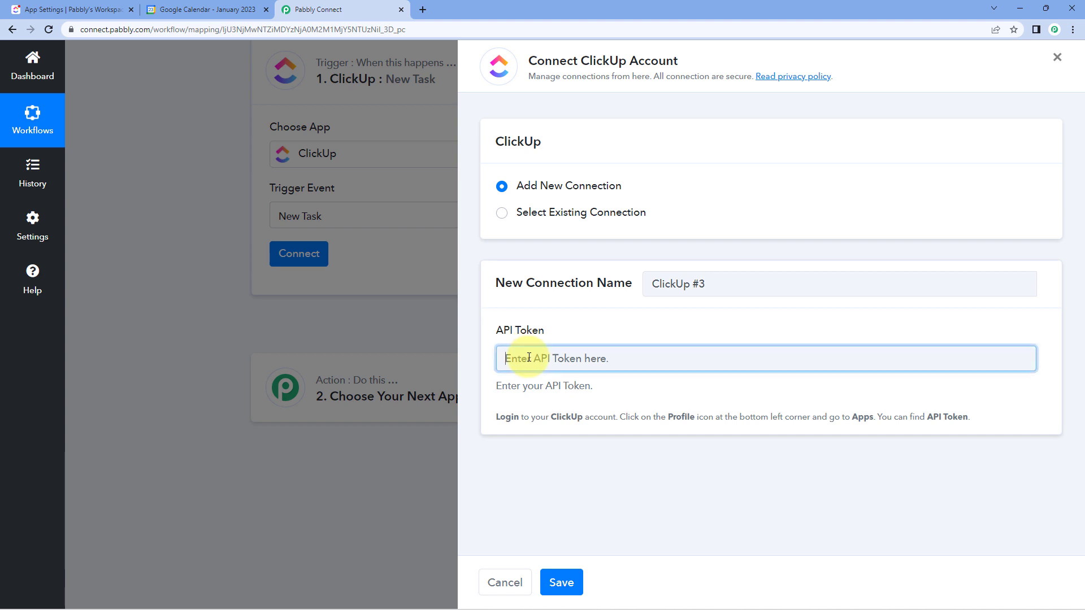
{"action": "right_click", "coordinate": [528, 361]}
{"action": "left_click", "coordinate": [565, 449]}
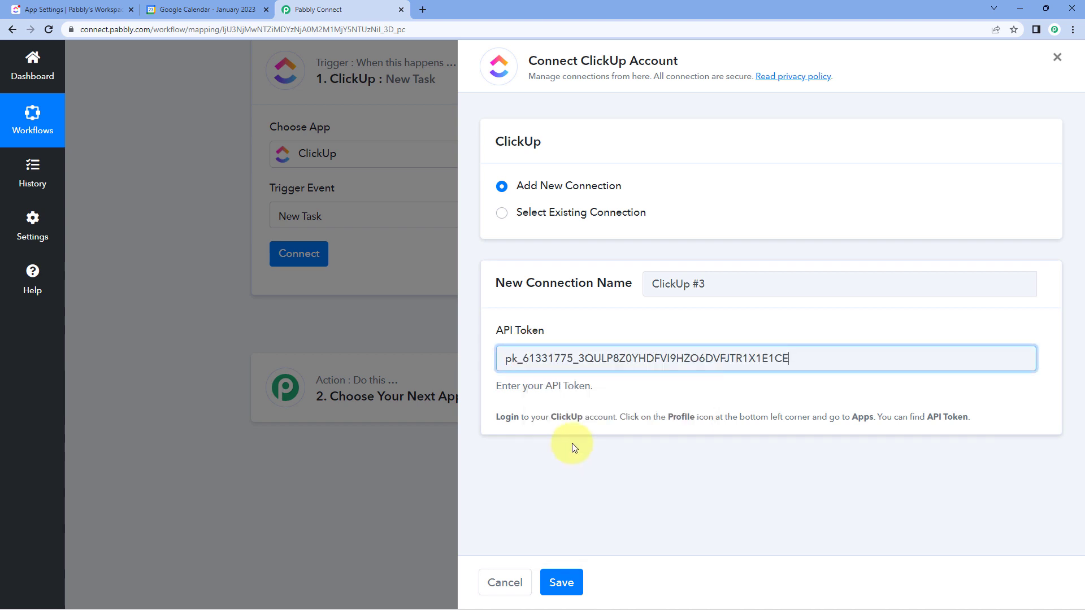
{"action": "left_click", "coordinate": [569, 583]}
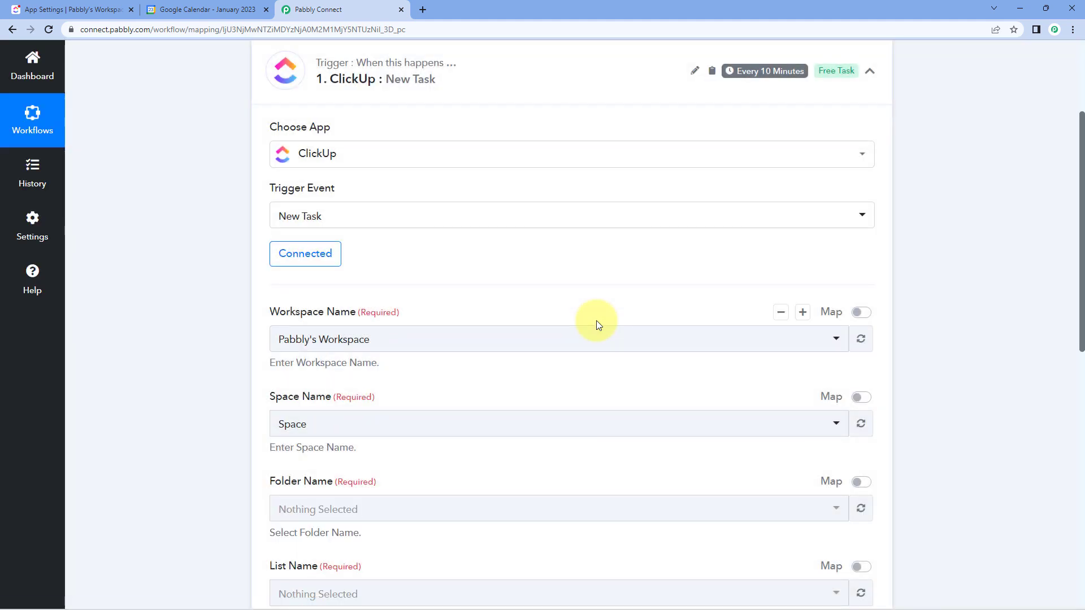
- Check the spaces in ClickUp and select Pabbly's Workspace as the trigger's workspace name
{"action": "scroll", "coordinate": [235, 292], "scroll_direction": "down", "scroll_amount": 2}
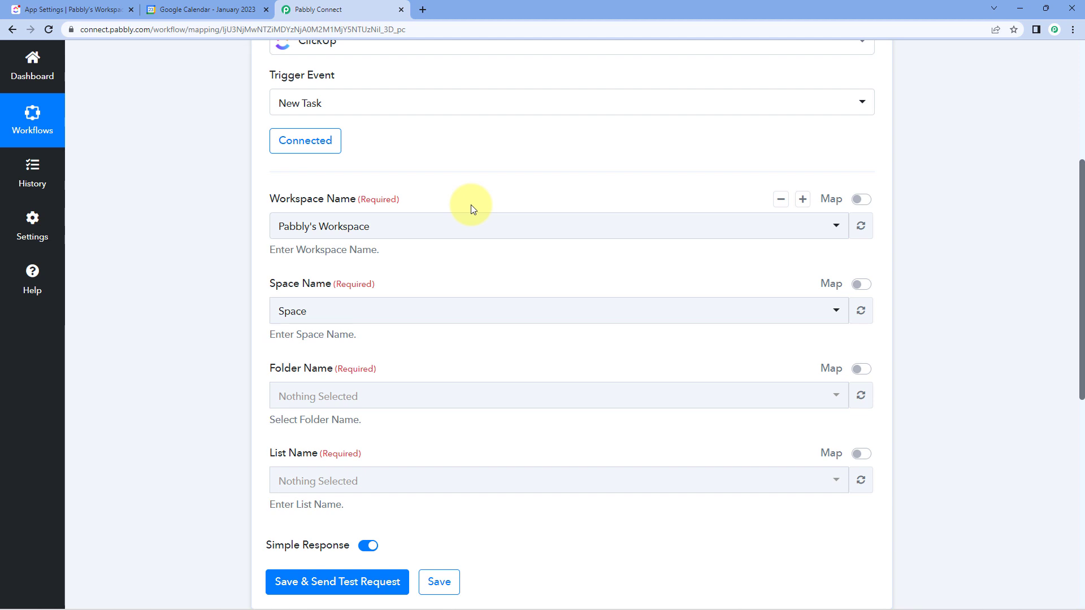
{"action": "left_click", "coordinate": [435, 226]}
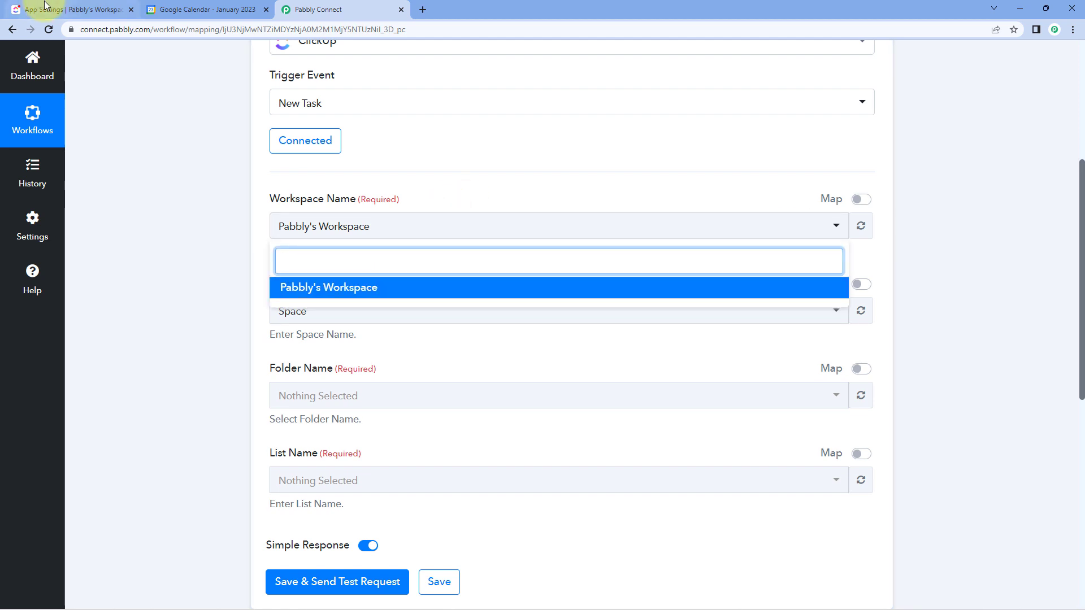
{"action": "left_click", "coordinate": [60, 10]}
{"action": "left_click", "coordinate": [55, 78]}
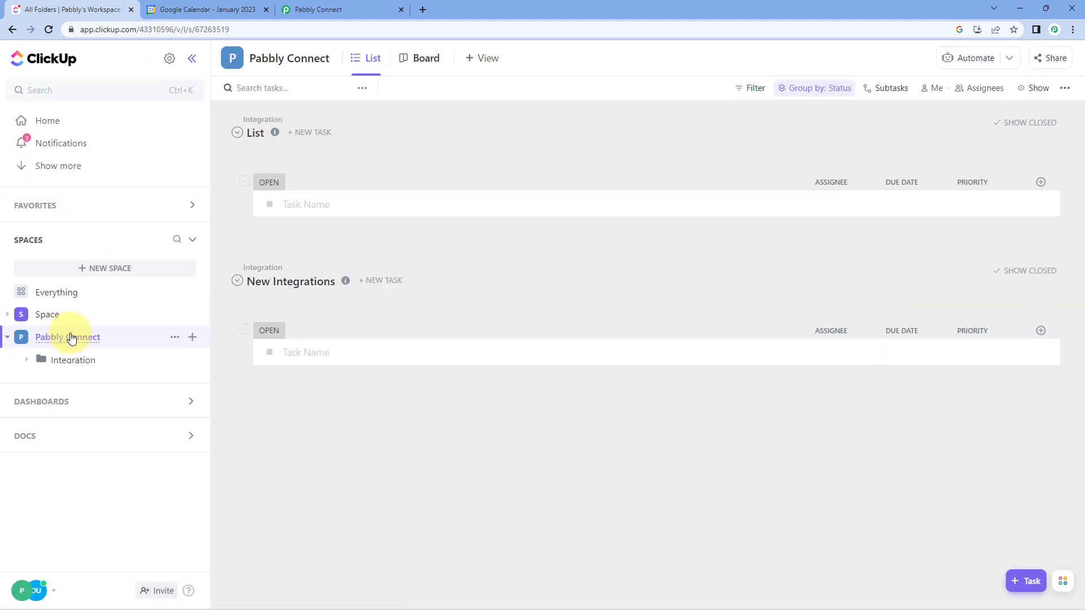
{"action": "left_click", "coordinate": [364, 9]}
{"action": "left_click", "coordinate": [346, 298]}
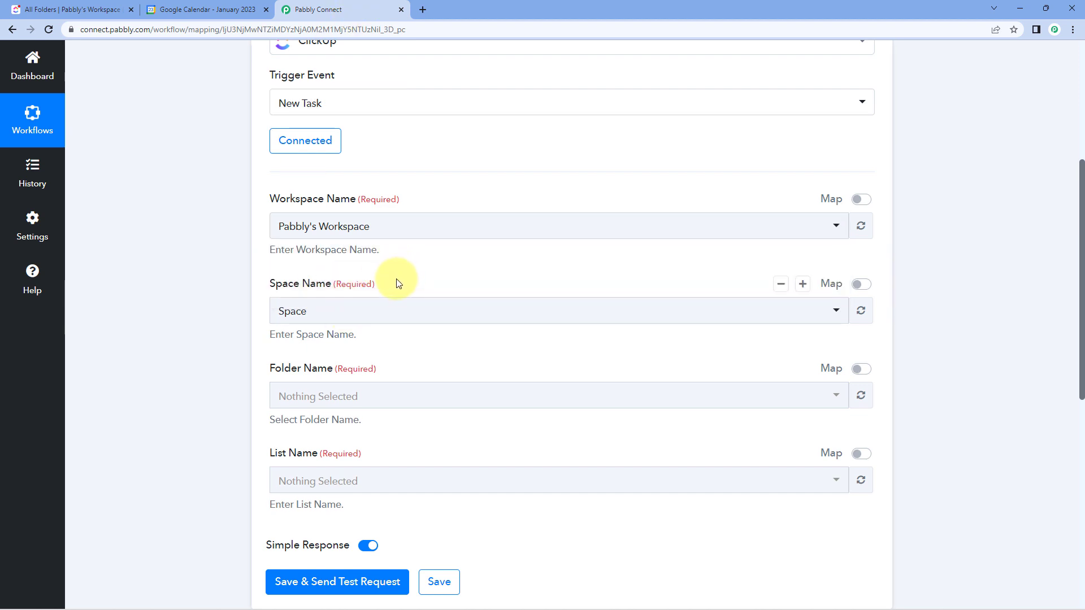
- Set the trigger's space name to Pabbly Connect, checking it against the spaces in ClickUp
{"action": "scroll", "coordinate": [398, 275], "scroll_direction": "down", "scroll_amount": 1}
{"action": "left_click", "coordinate": [407, 257]}
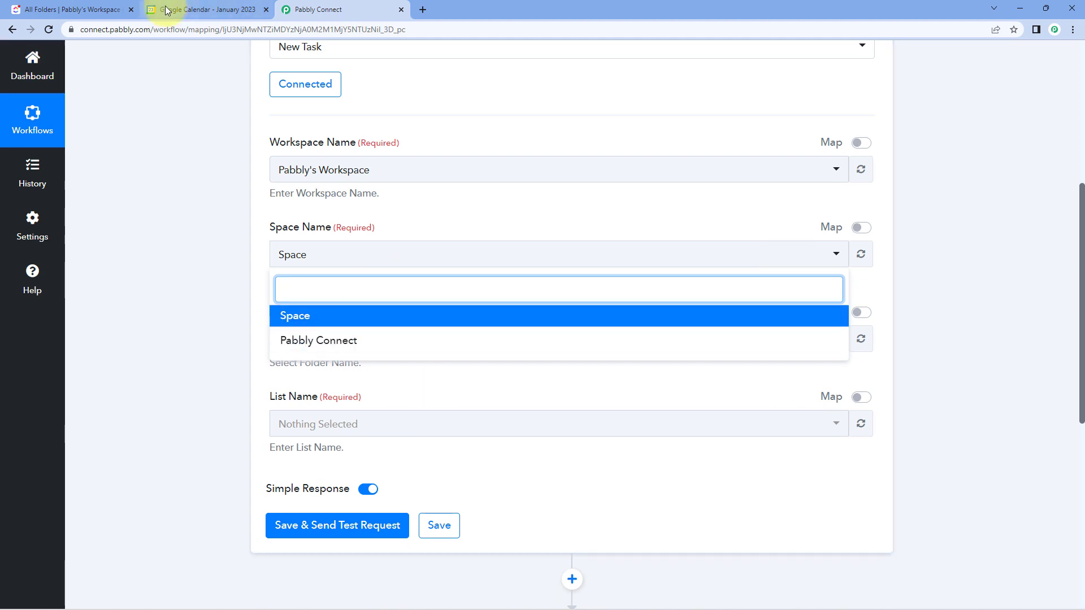
{"action": "left_click", "coordinate": [105, 7]}
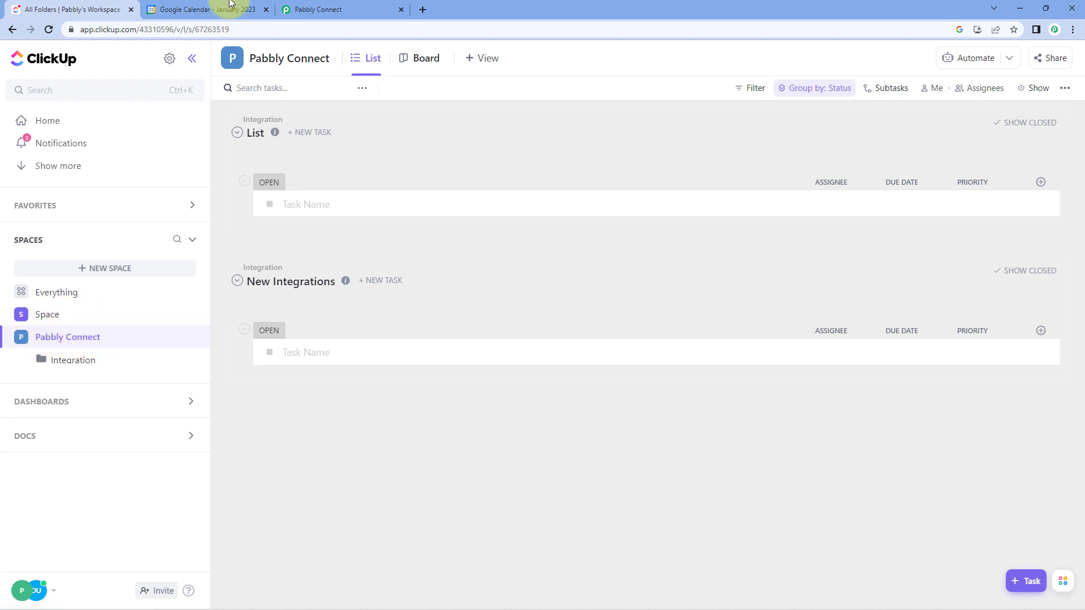
{"action": "left_click", "coordinate": [328, 8]}
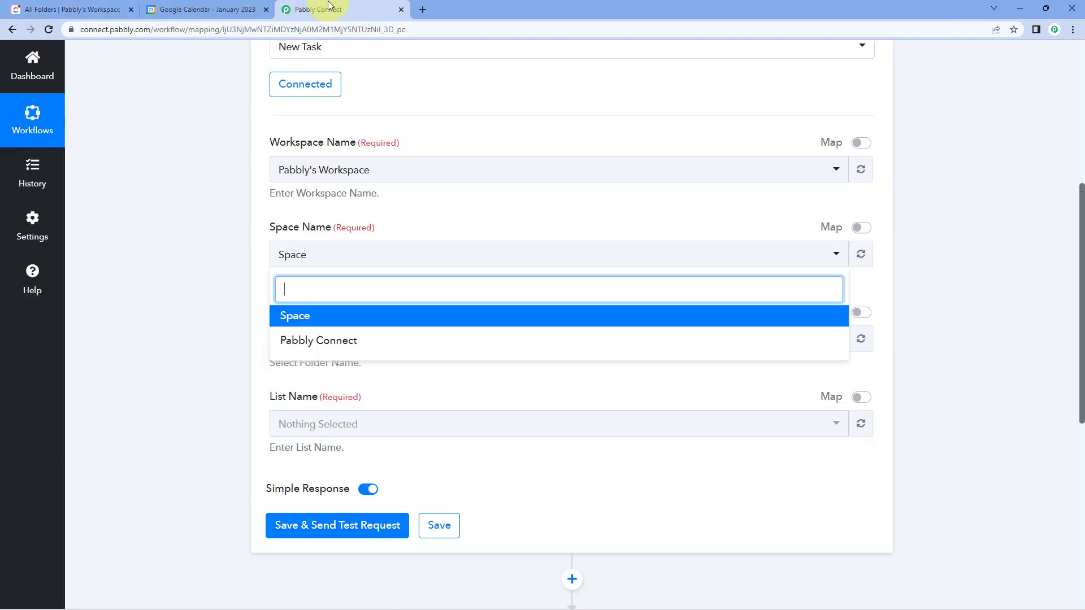
{"action": "left_click", "coordinate": [329, 346]}
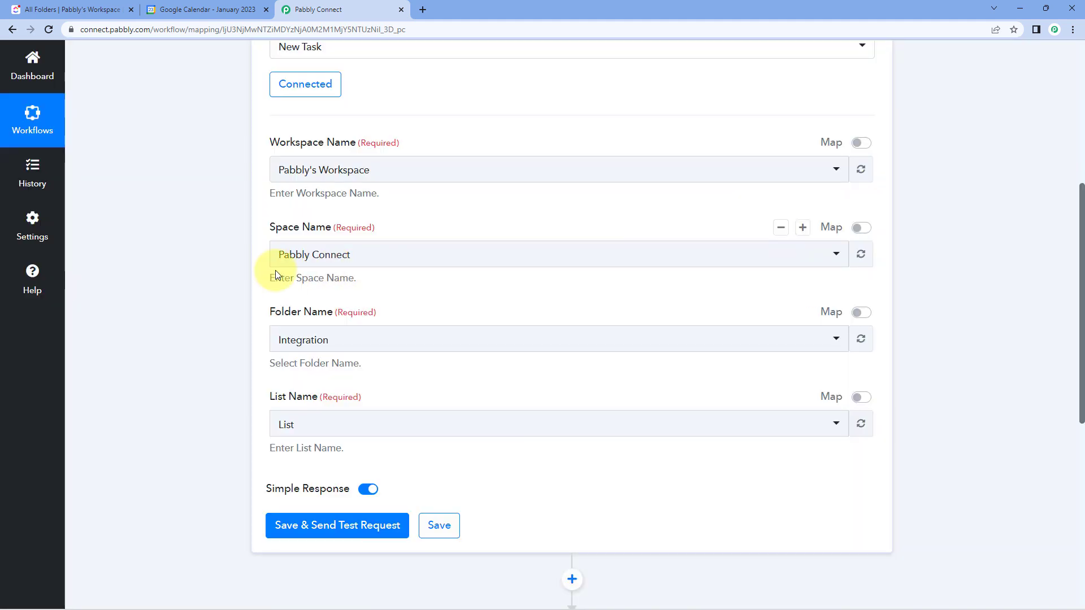
- Check the Integration folder in ClickUp and set the trigger's folder name to Integration in Pabbly Connect
{"action": "scroll", "coordinate": [393, 260], "scroll_direction": "down", "scroll_amount": 1}
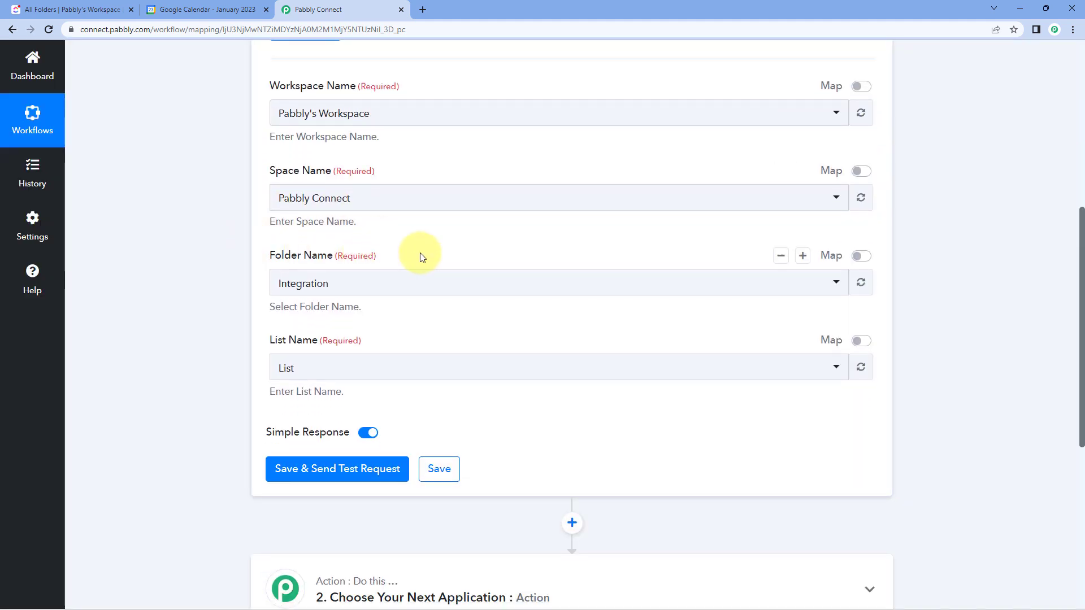
{"action": "left_click", "coordinate": [68, 9]}
{"action": "left_click", "coordinate": [85, 361]}
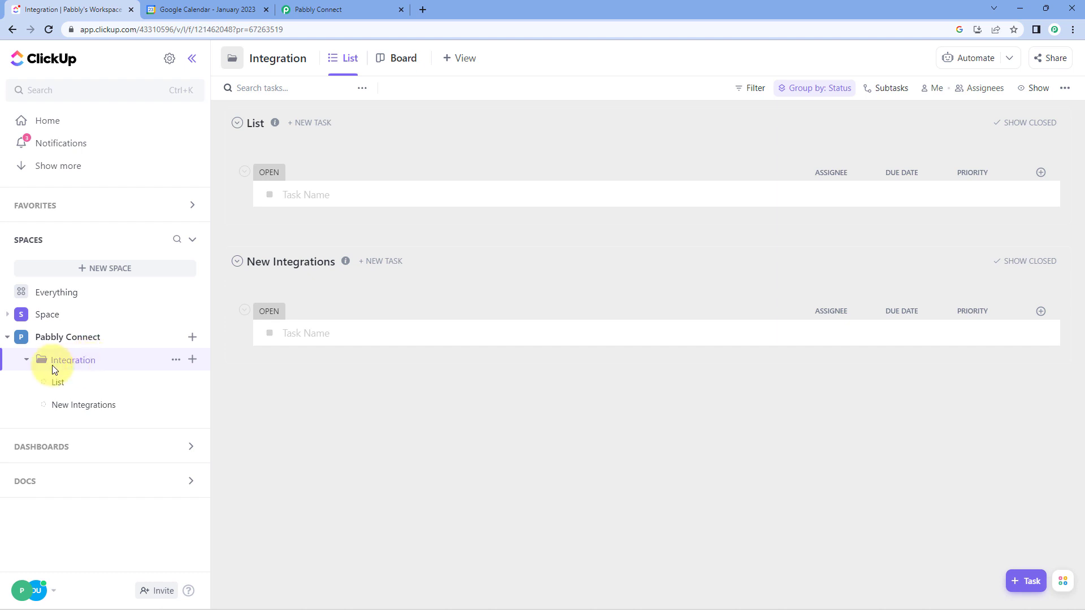
{"action": "left_click", "coordinate": [317, 9]}
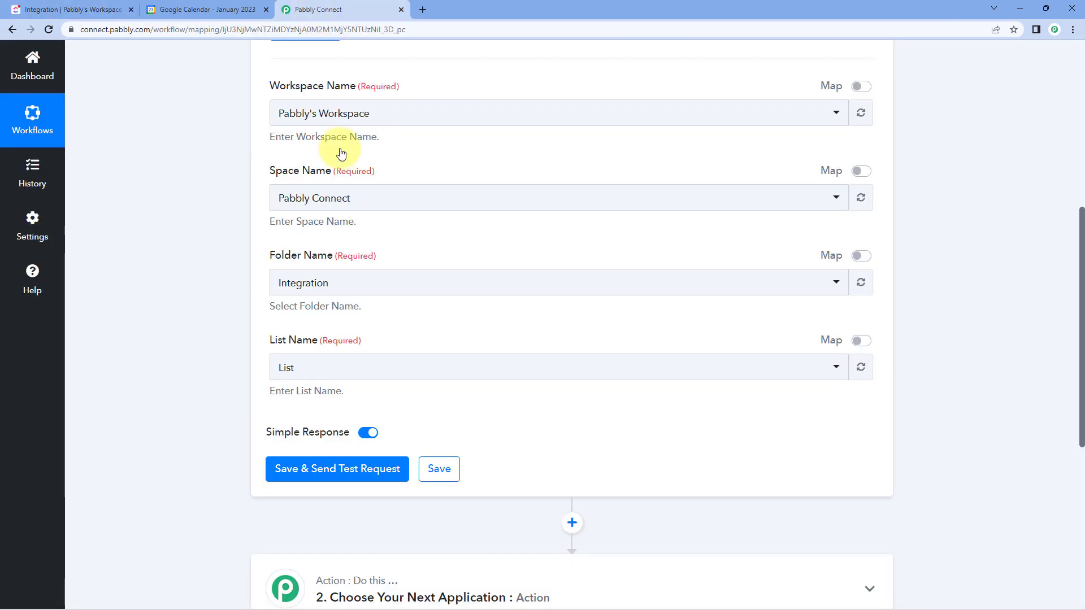
{"action": "left_click", "coordinate": [368, 285]}
{"action": "left_click", "coordinate": [311, 344]}
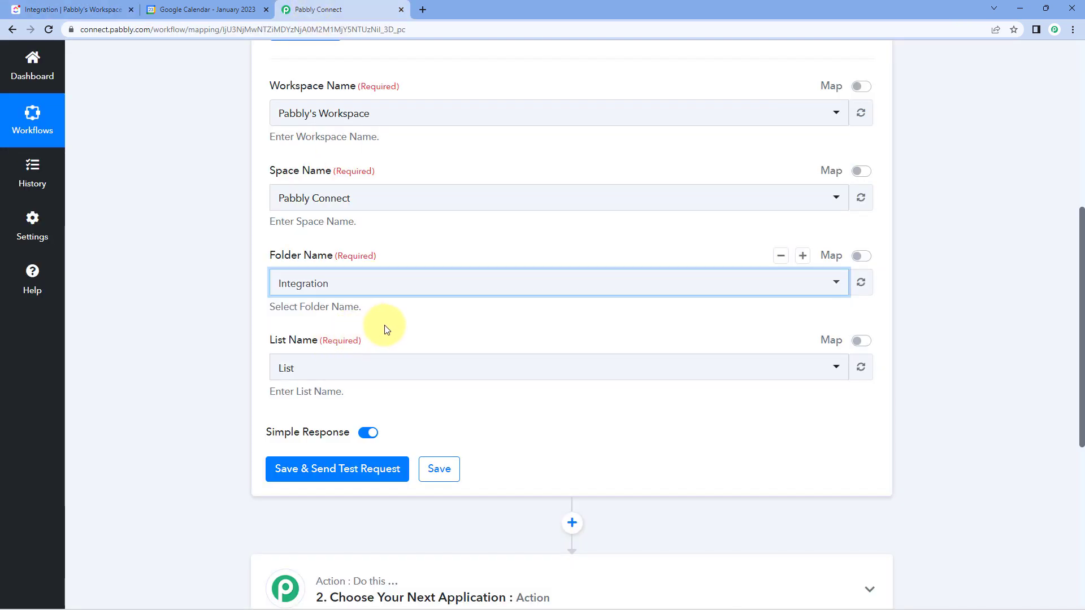
{"action": "left_click", "coordinate": [386, 324]}
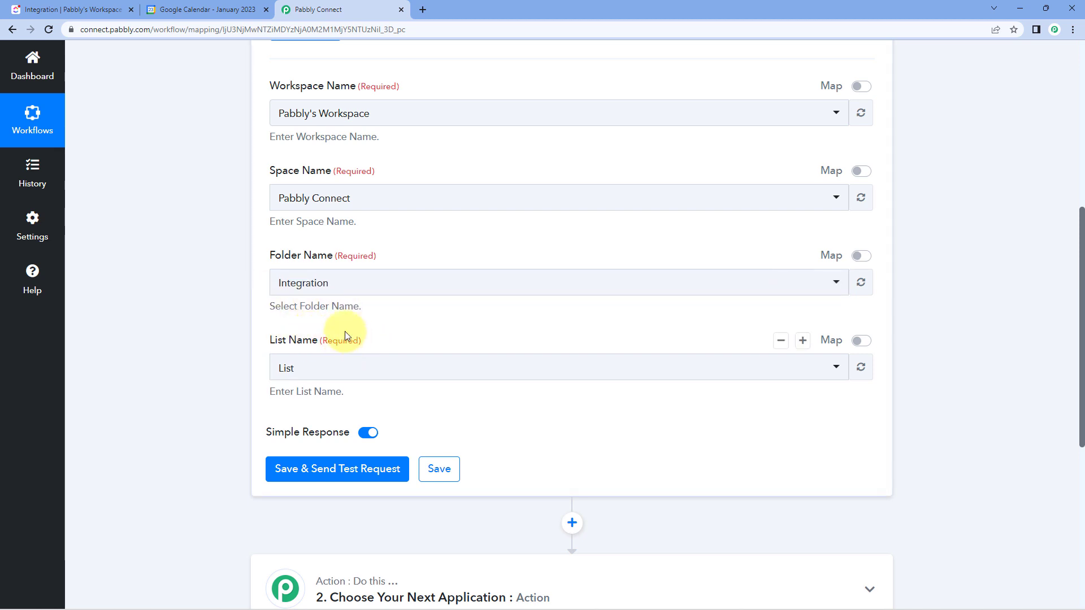
- Check the New Integrations list in ClickUp and set the trigger's list name to New Integrations in Pabbly Connect
{"action": "left_click", "coordinate": [113, 7]}
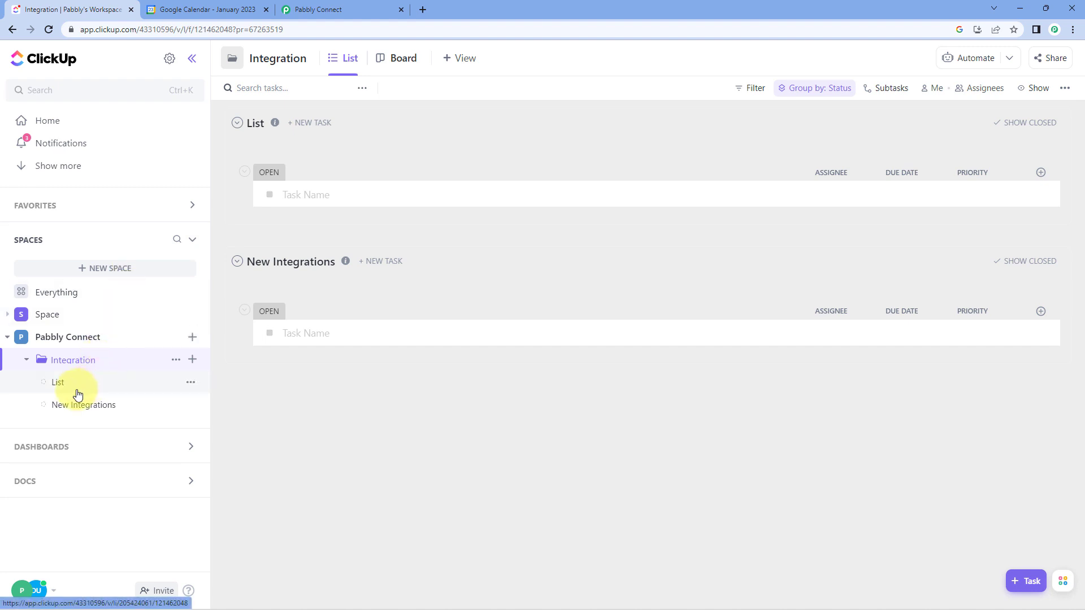
{"action": "left_click", "coordinate": [113, 407]}
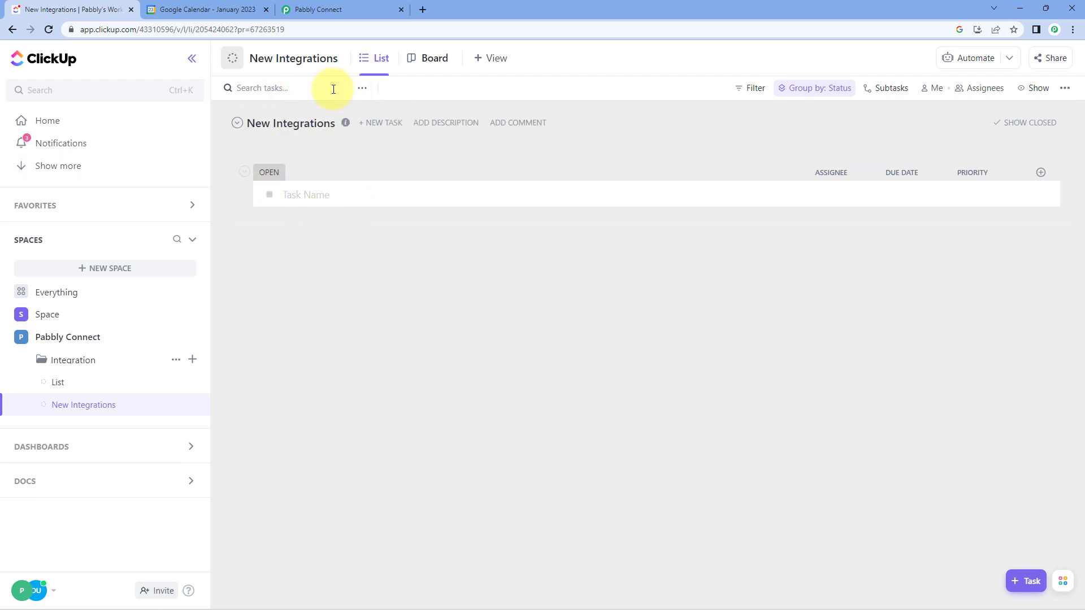
{"action": "left_click", "coordinate": [369, 5]}
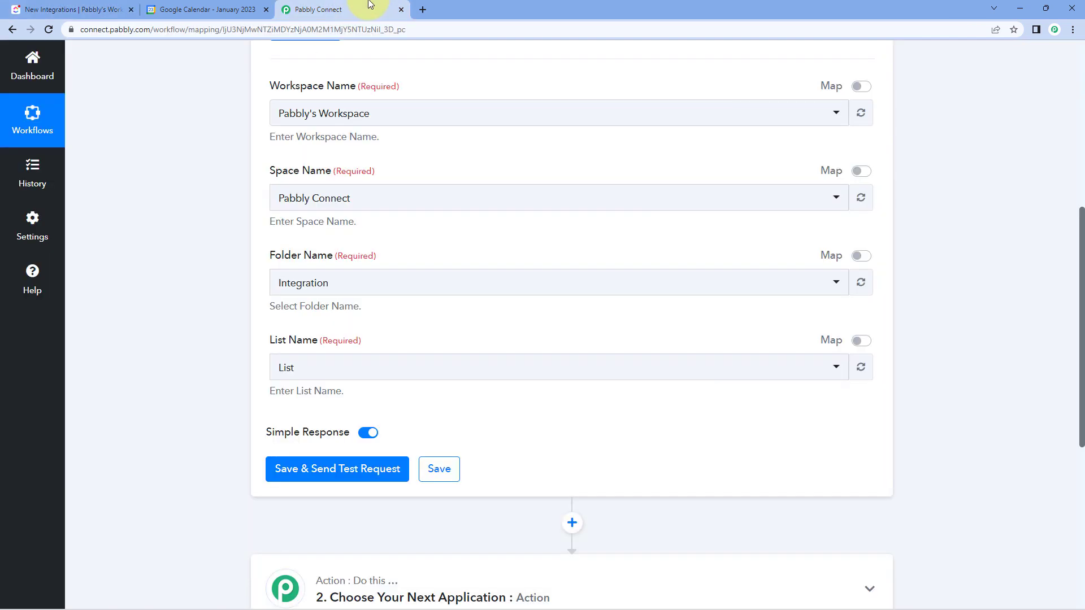
{"action": "left_click", "coordinate": [356, 368]}
{"action": "left_click", "coordinate": [337, 457]}
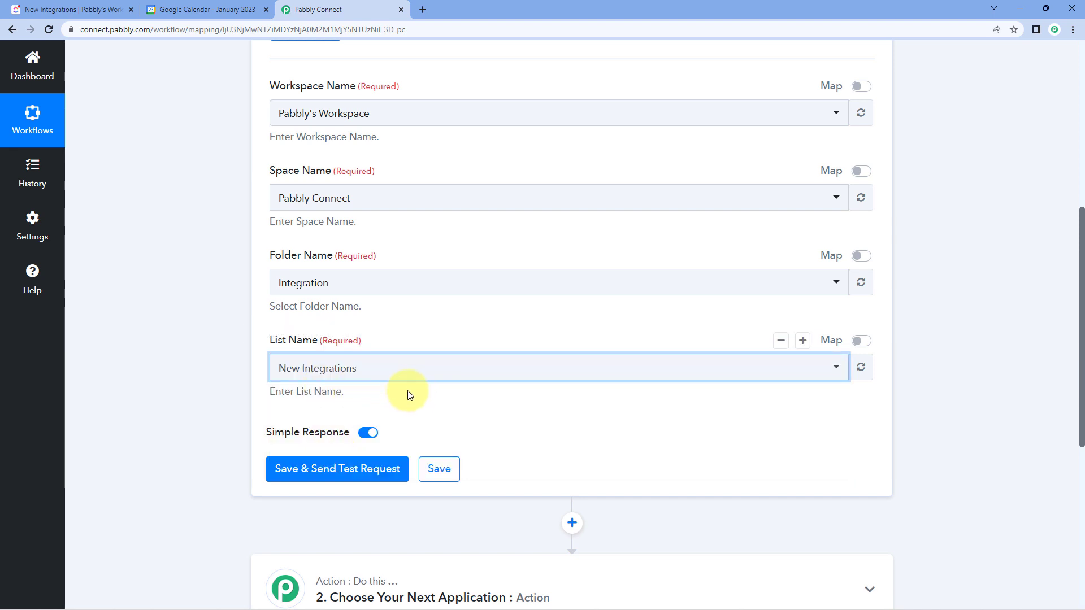
{"action": "scroll", "coordinate": [427, 334], "scroll_direction": "down", "scroll_amount": 2}
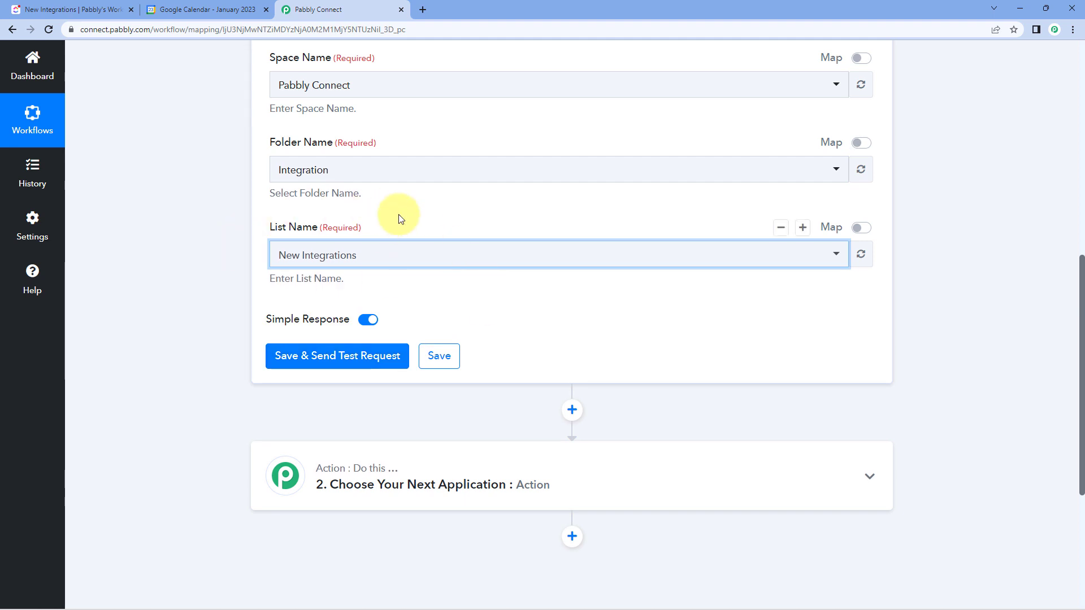
{"action": "scroll", "coordinate": [508, 213], "scroll_direction": "up", "scroll_amount": 4}
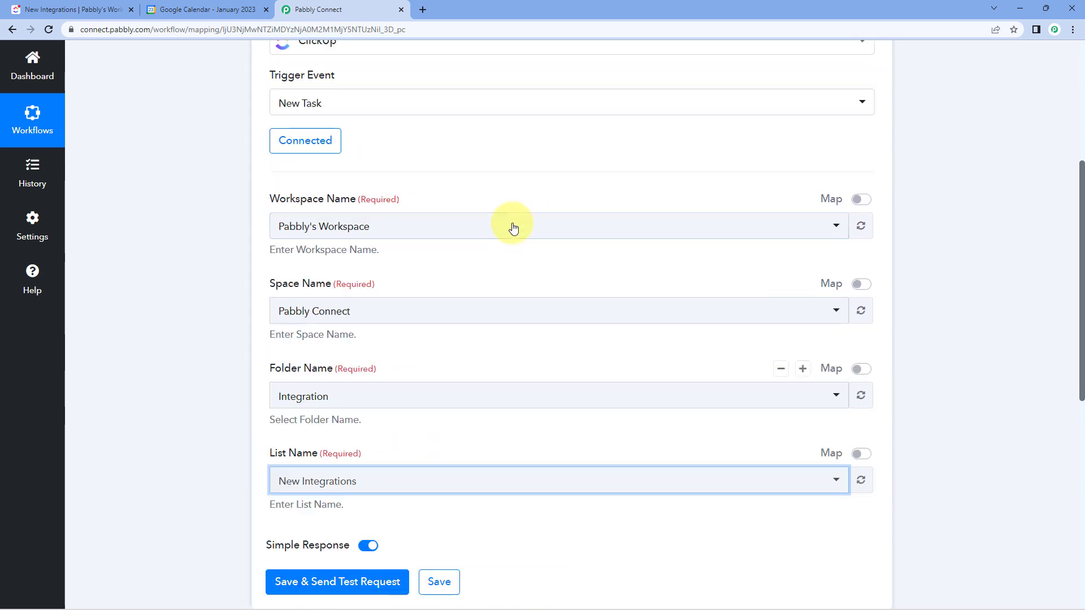
{"action": "scroll", "coordinate": [511, 227], "scroll_direction": "down", "scroll_amount": 3}
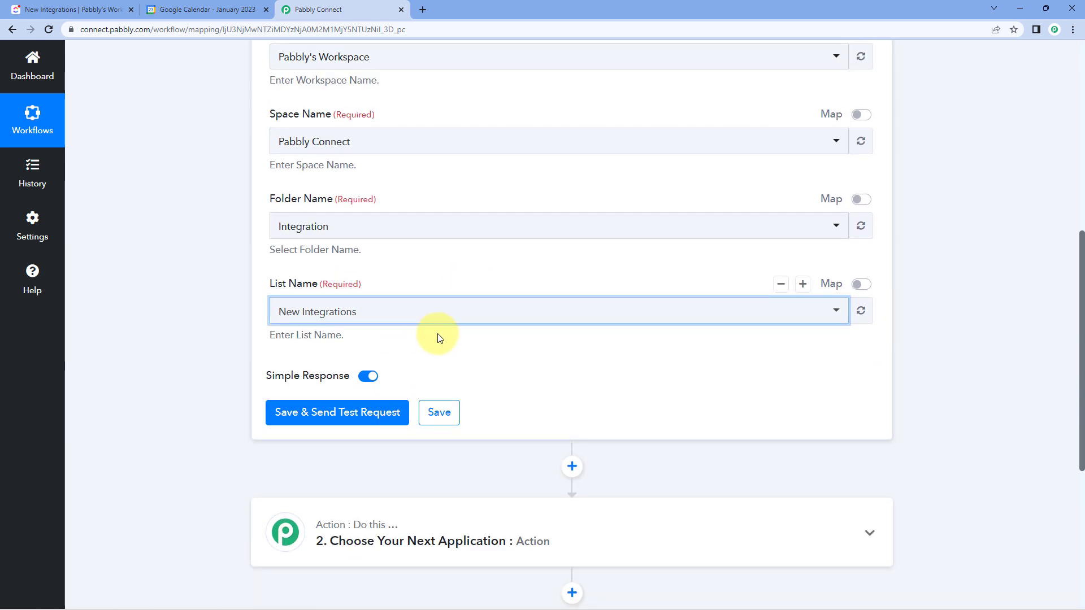
{"action": "scroll", "coordinate": [440, 338], "scroll_direction": "down", "scroll_amount": 1}
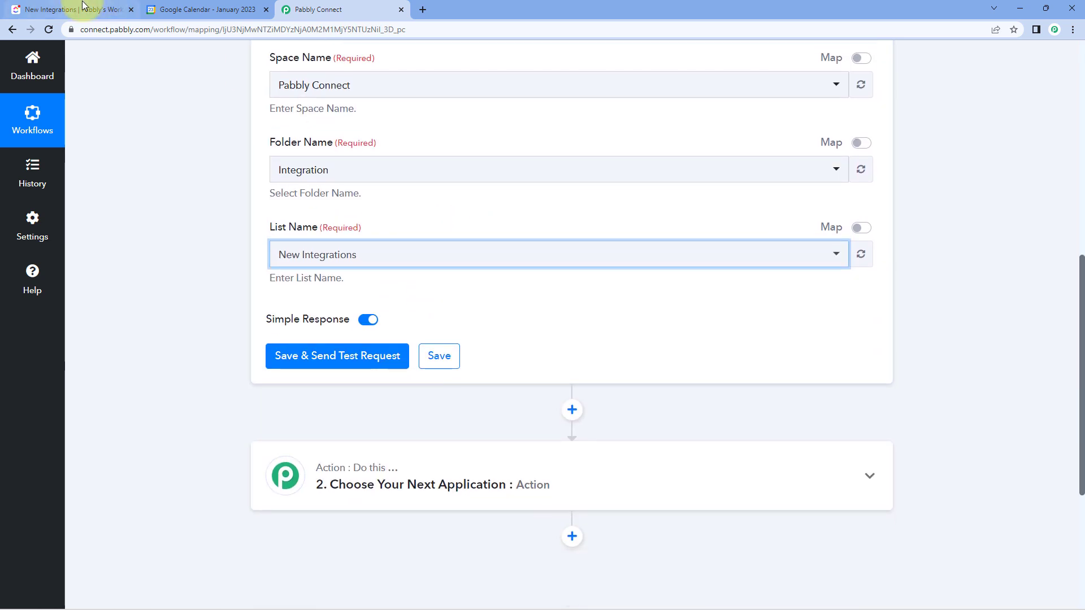
- Switch to ClickUp, start a task named "YouTube Integration" in the New Integrations list and assign it to a workspace member
{"action": "left_click", "coordinate": [83, 6]}
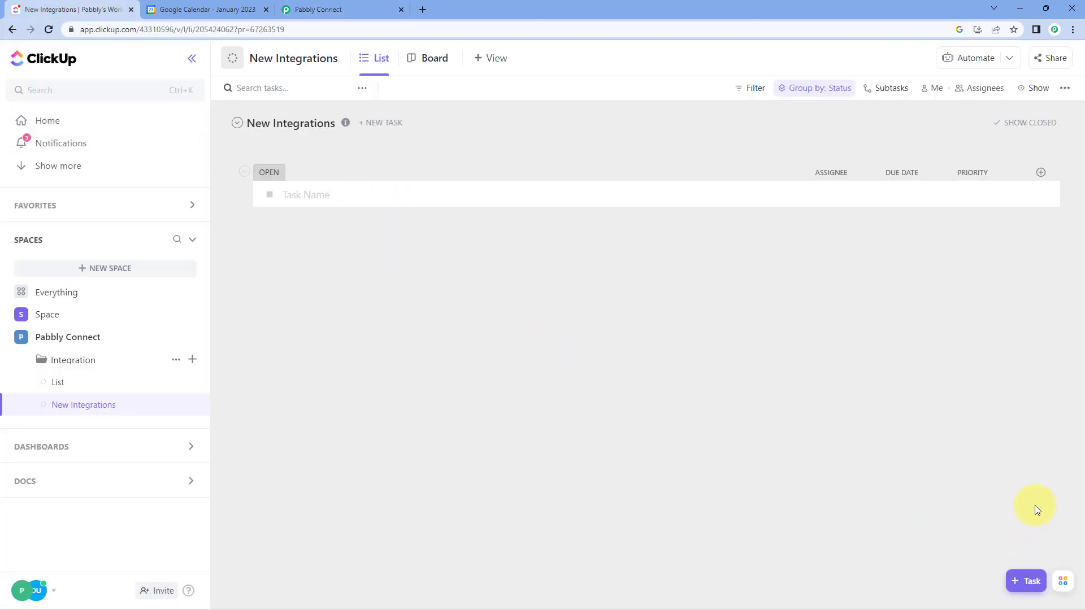
{"action": "left_click", "coordinate": [1025, 581]}
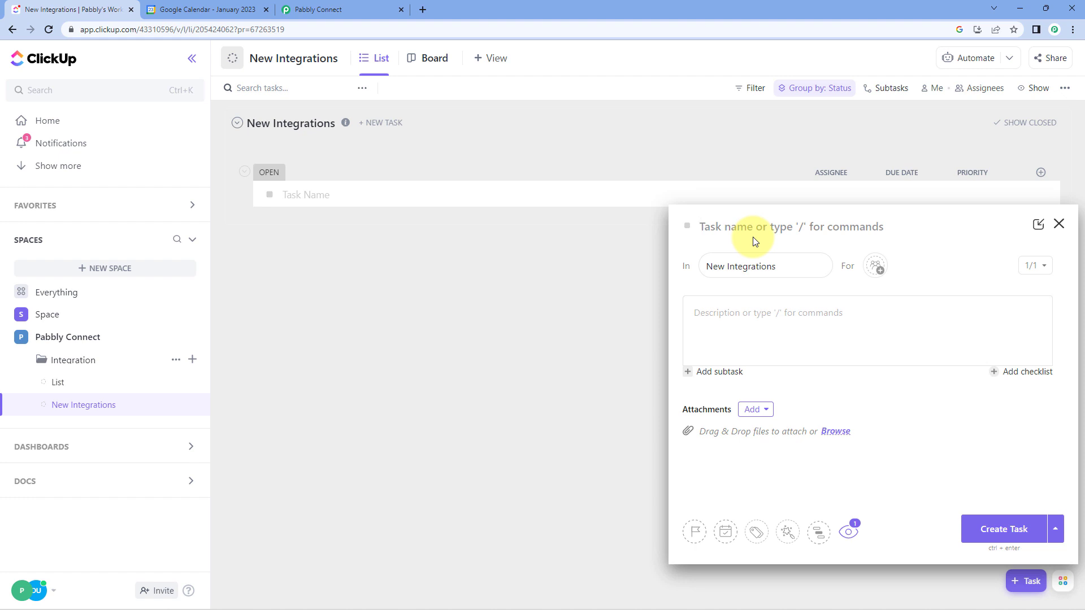
{"action": "type", "text": "YouTube Integration"}
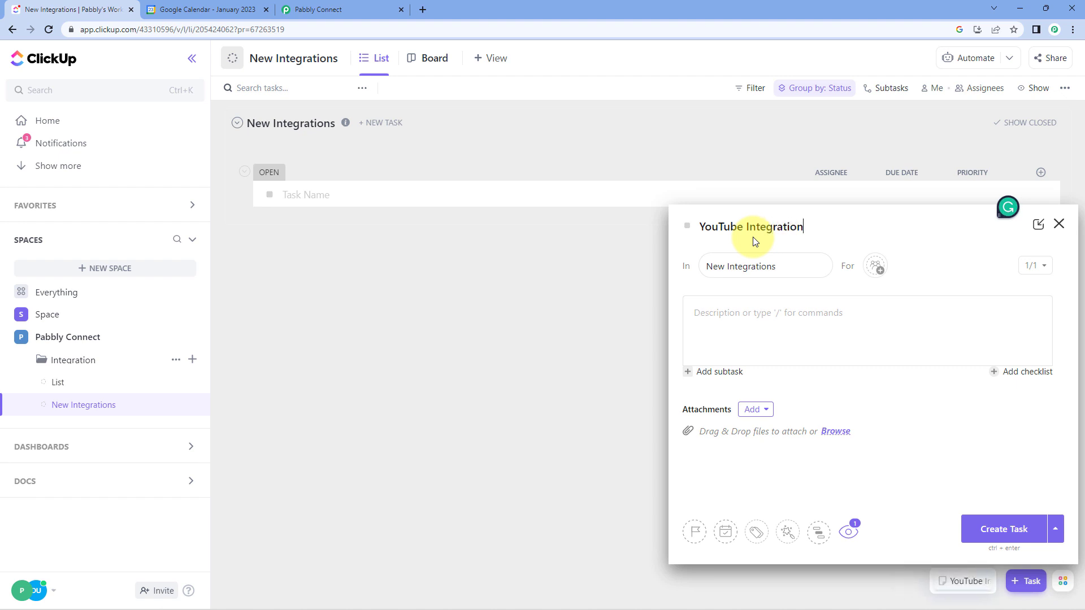
{"action": "left_click", "coordinate": [871, 267]}
{"action": "left_click", "coordinate": [898, 368]}
{"action": "left_click", "coordinate": [935, 259]}
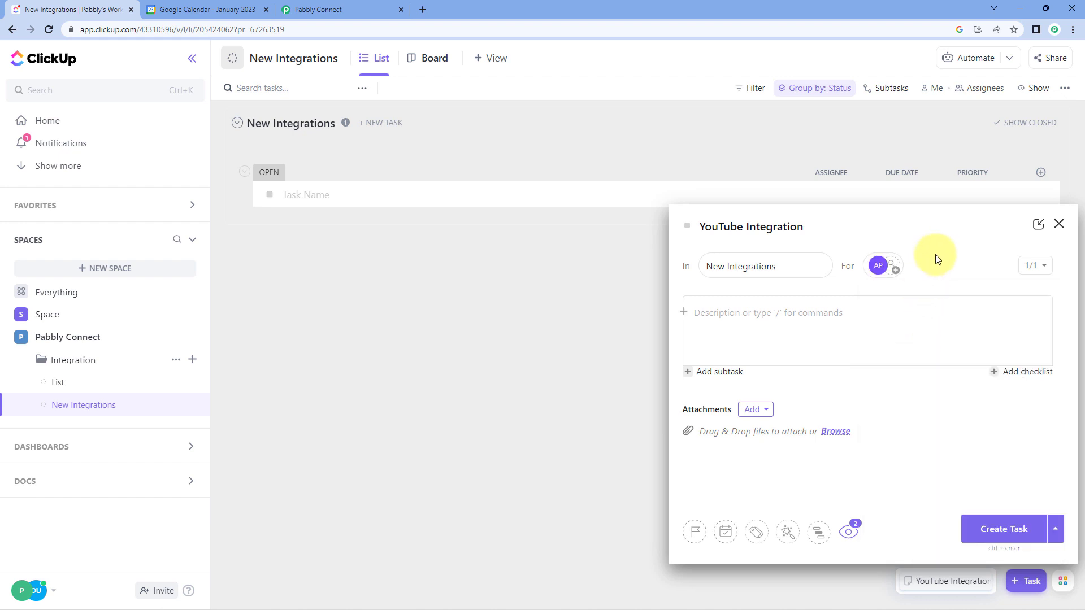
- Enter the task description "We have to integrate YouTube with Pabbly Connect." and give the task the yellow-flag priority
{"action": "left_click", "coordinate": [764, 322]}
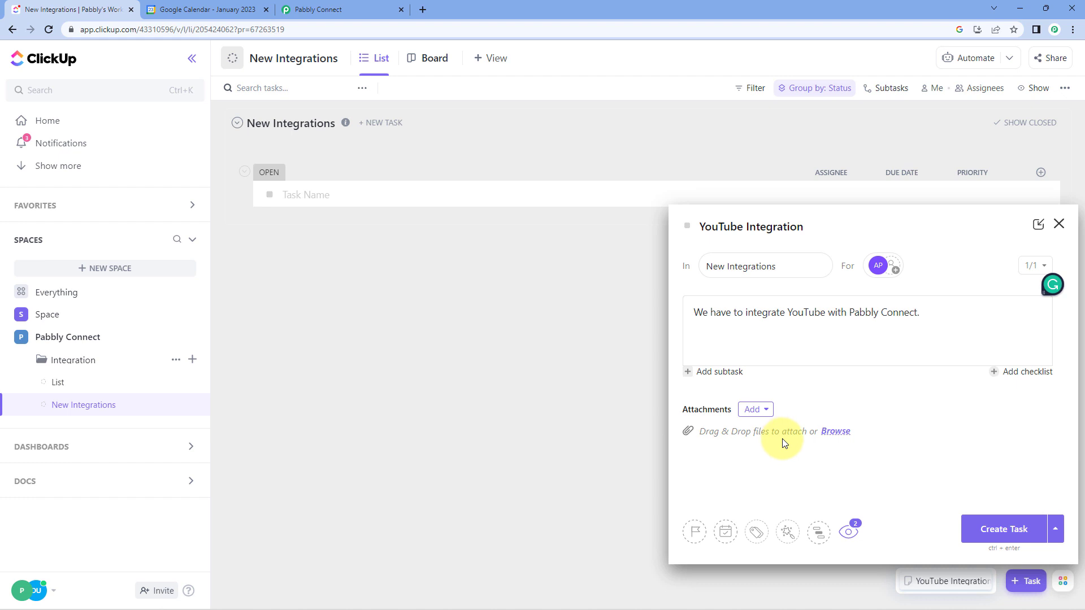
{"action": "left_click", "coordinate": [696, 532]}
{"action": "left_click", "coordinate": [717, 507]}
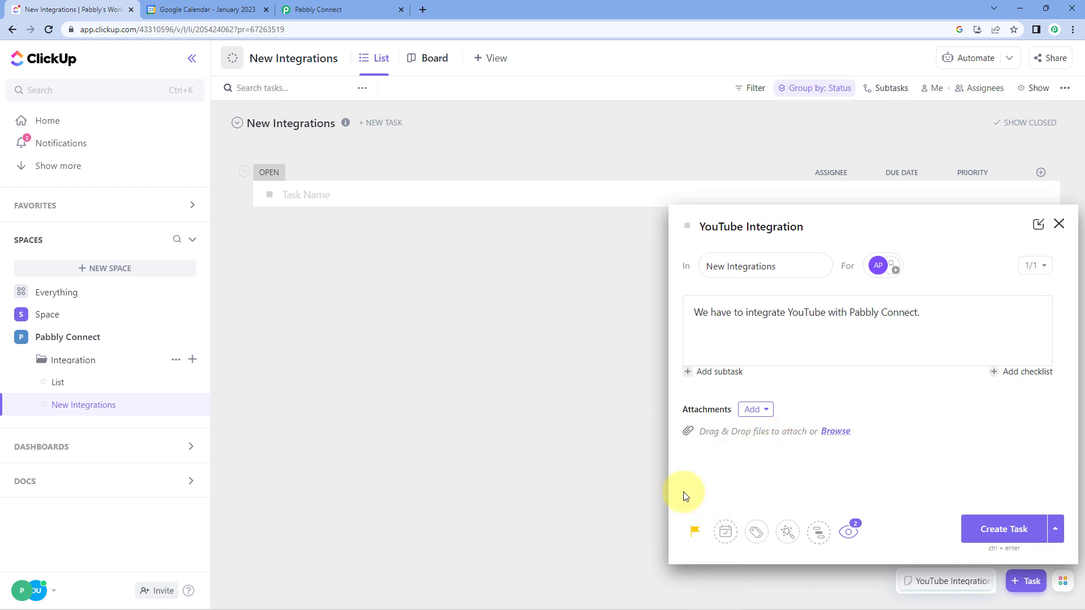
- Set the new task's due date to Thursday, January 26, 2023 at 10:00 am
{"action": "left_click", "coordinate": [729, 537]}
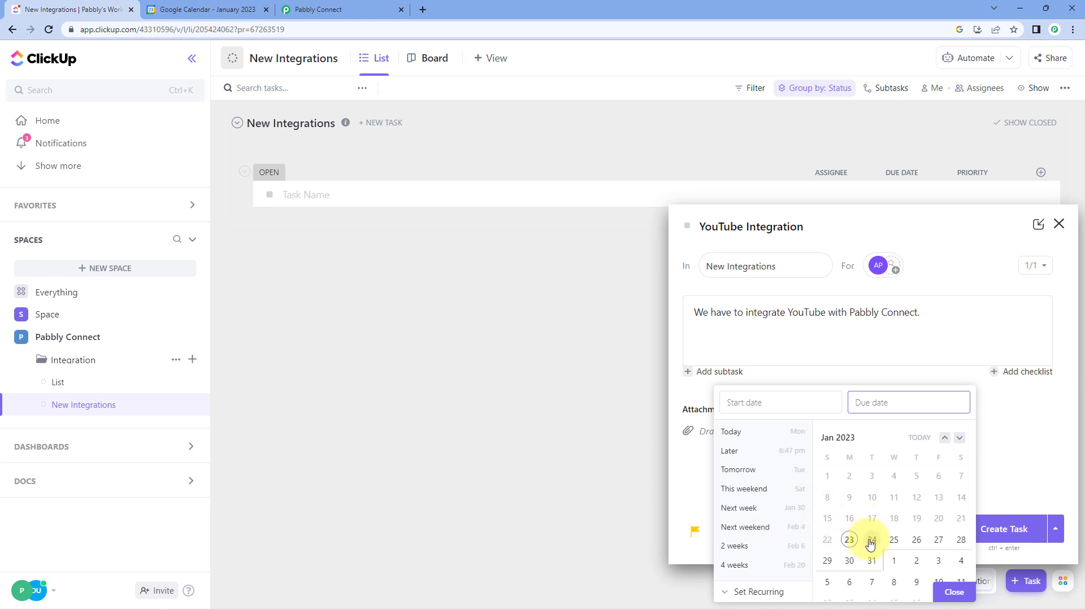
{"action": "left_click", "coordinate": [931, 403]}
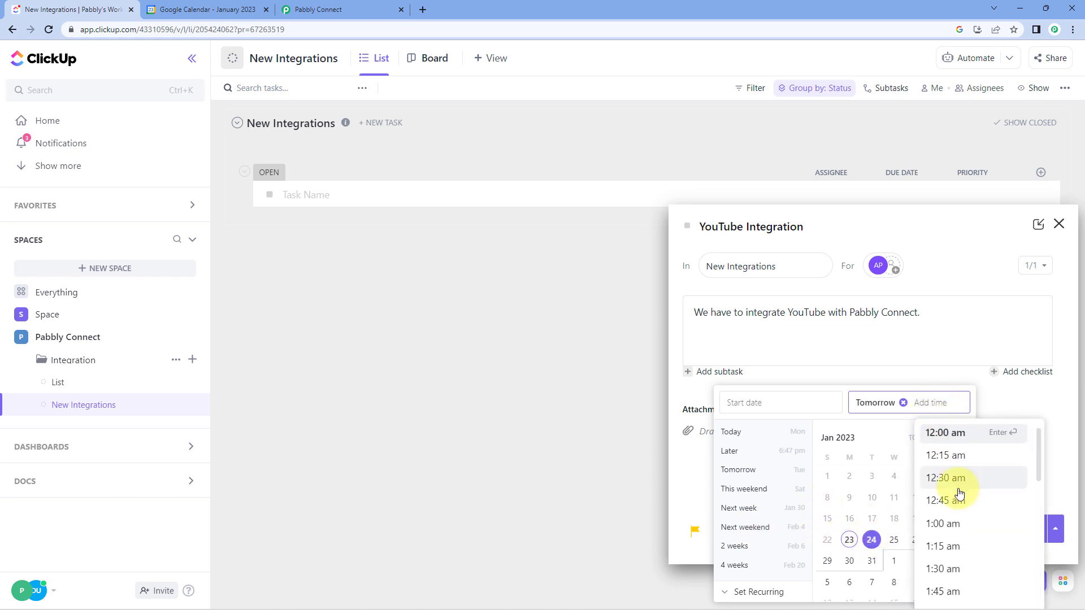
{"action": "scroll", "coordinate": [959, 489], "scroll_direction": "down", "scroll_amount": 3}
{"action": "scroll", "coordinate": [959, 493], "scroll_direction": "down", "scroll_amount": 8}
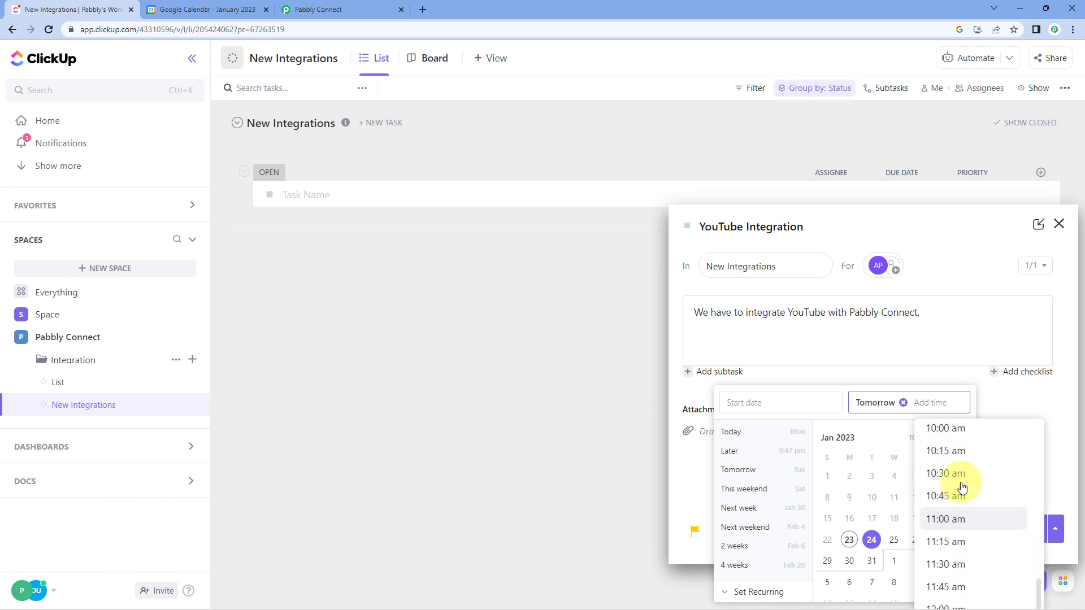
{"action": "left_click", "coordinate": [956, 497]}
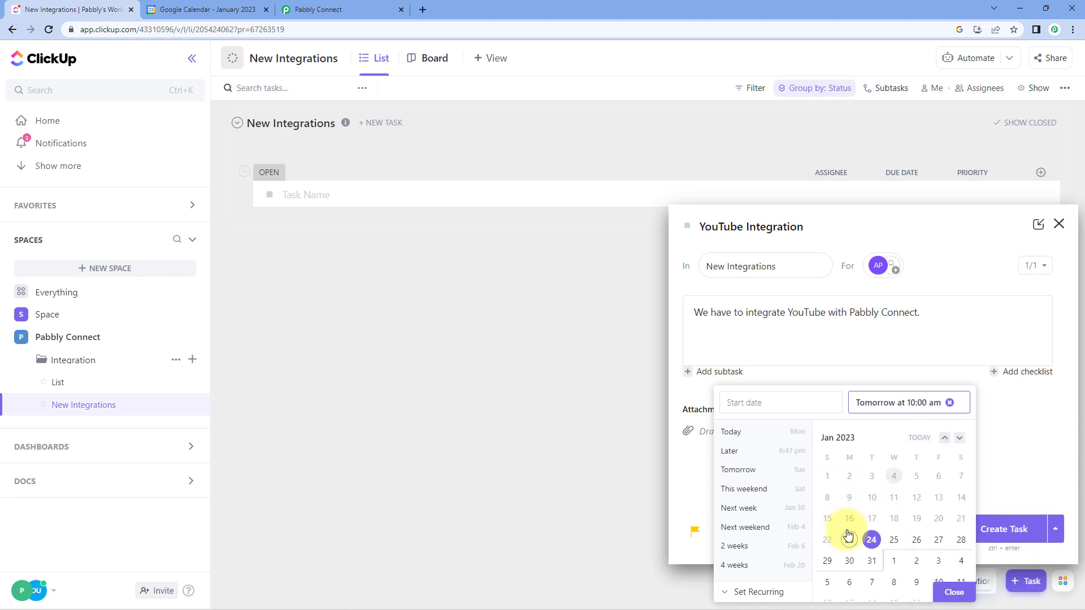
{"action": "left_click", "coordinate": [918, 542]}
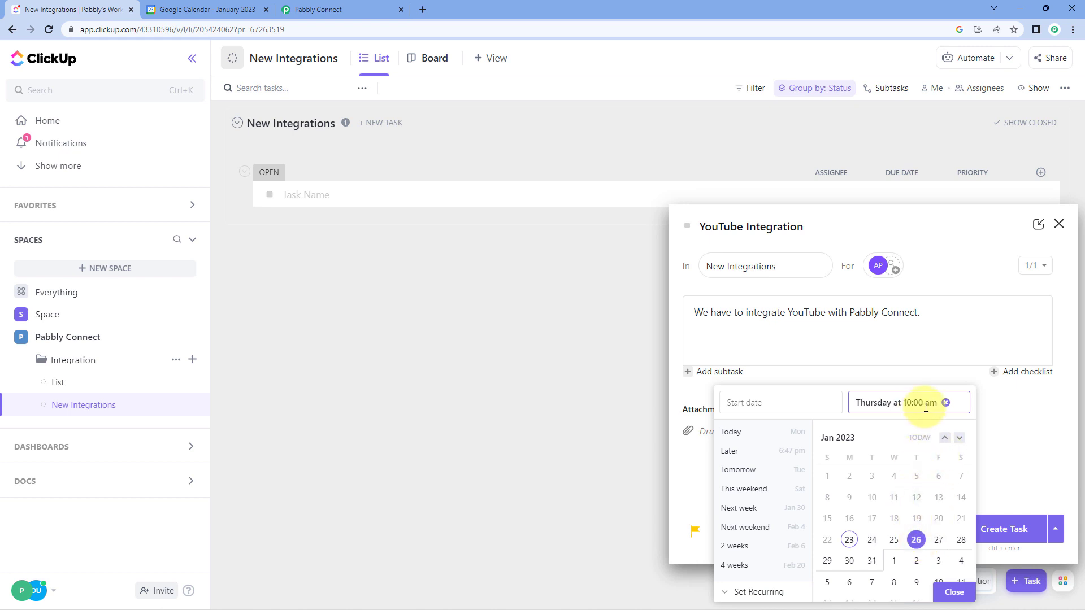
{"action": "left_click", "coordinate": [874, 541]}
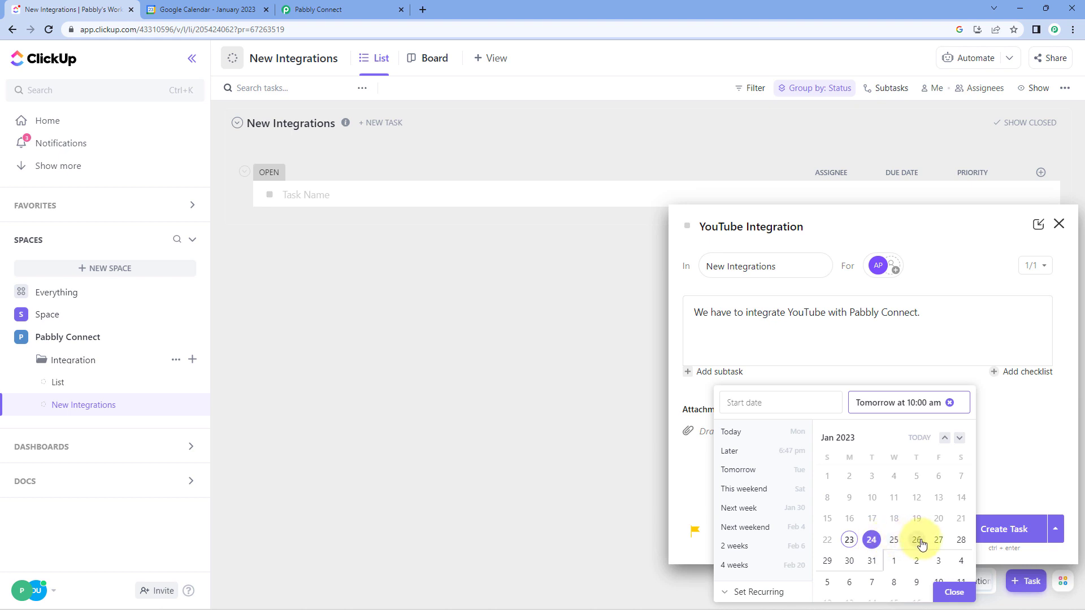
{"action": "left_click", "coordinate": [918, 541]}
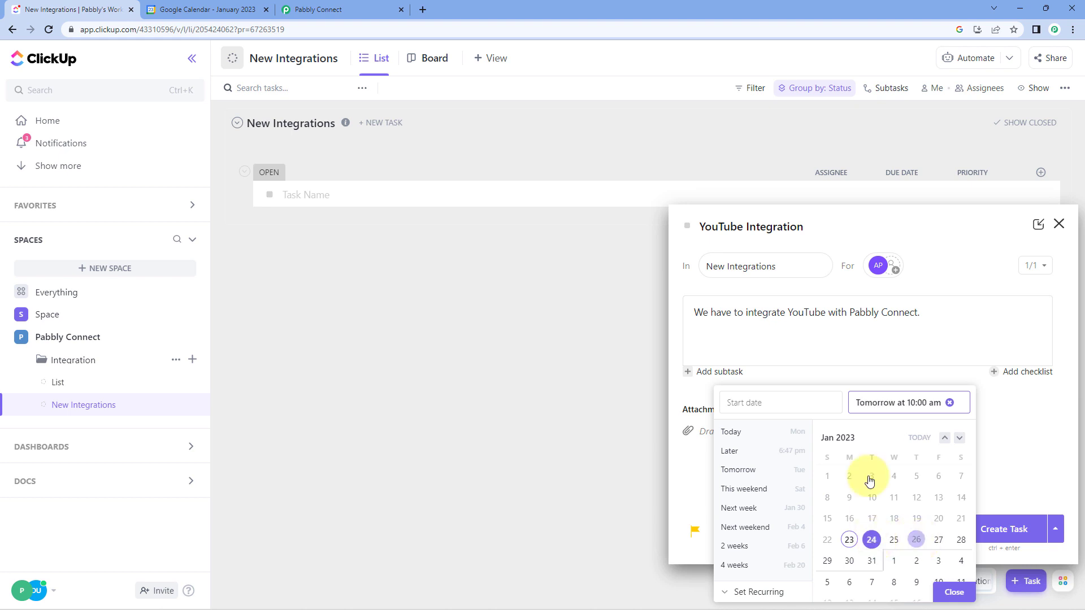
{"action": "left_click", "coordinate": [920, 540]}
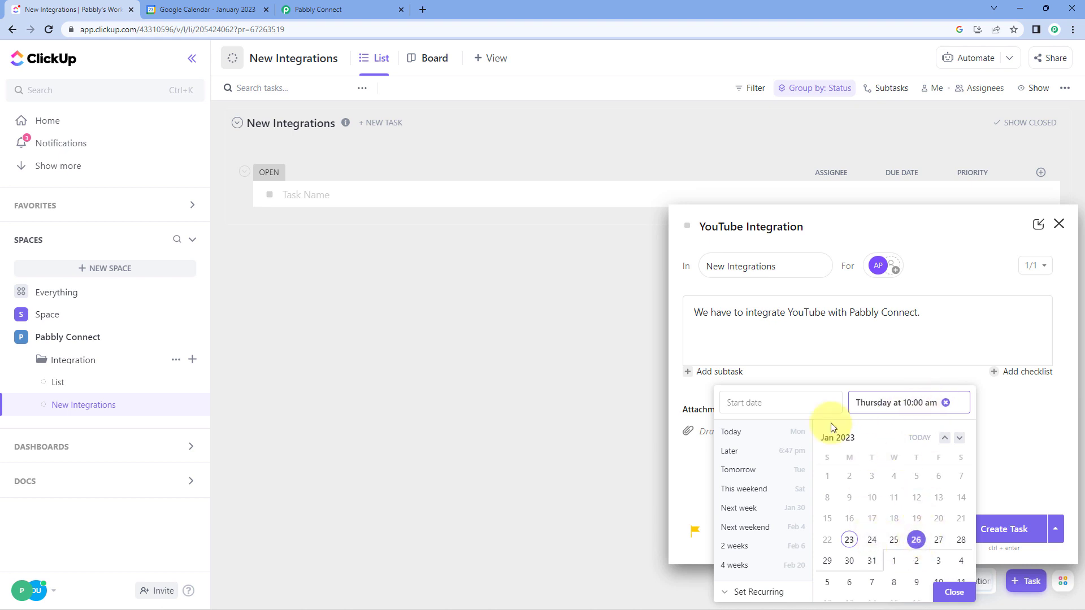
- Set the new task's start date to January 24, 2023 at 10:00 am and close the date picker
{"action": "left_click", "coordinate": [777, 401]}
{"action": "left_click", "coordinate": [872, 540]}
{"action": "left_click", "coordinate": [794, 408]}
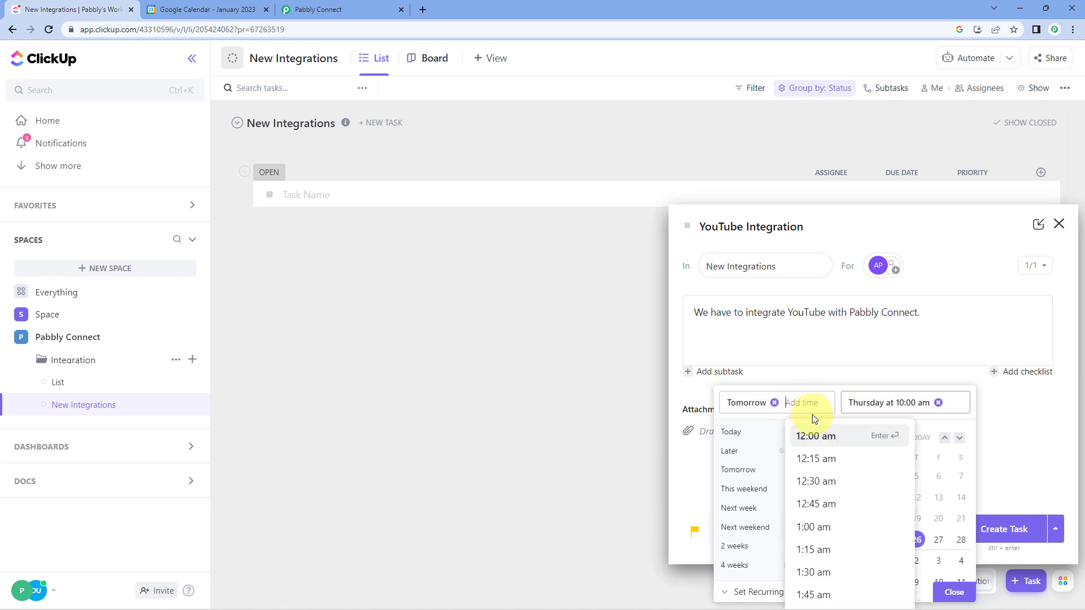
{"action": "scroll", "coordinate": [860, 496], "scroll_direction": "down", "scroll_amount": 10}
{"action": "scroll", "coordinate": [853, 495], "scroll_direction": "down", "scroll_amount": 5}
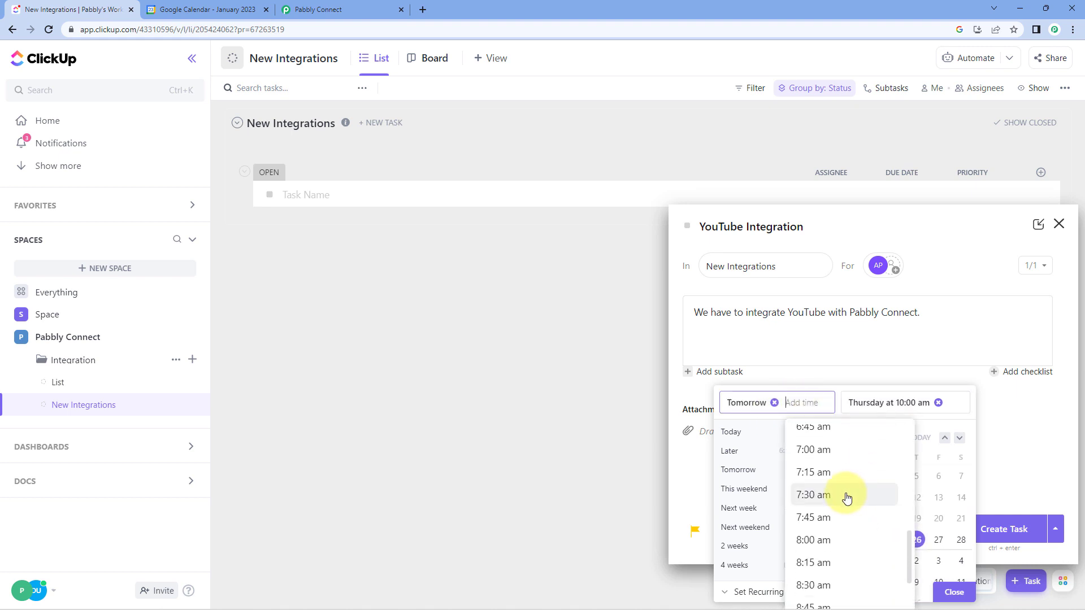
{"action": "scroll", "coordinate": [838, 488], "scroll_direction": "down", "scroll_amount": 3}
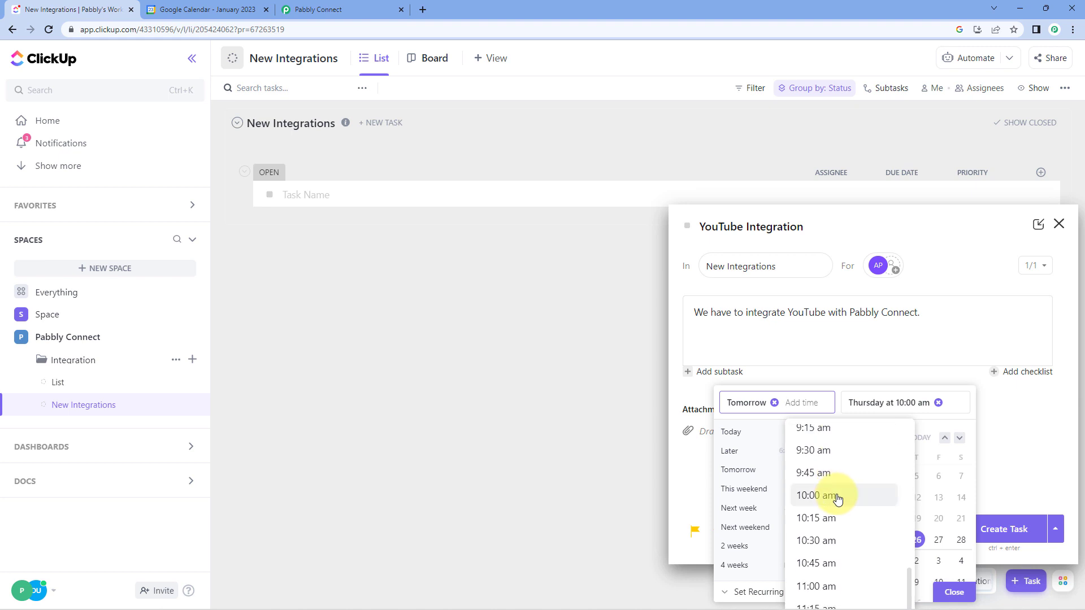
{"action": "left_click", "coordinate": [833, 493]}
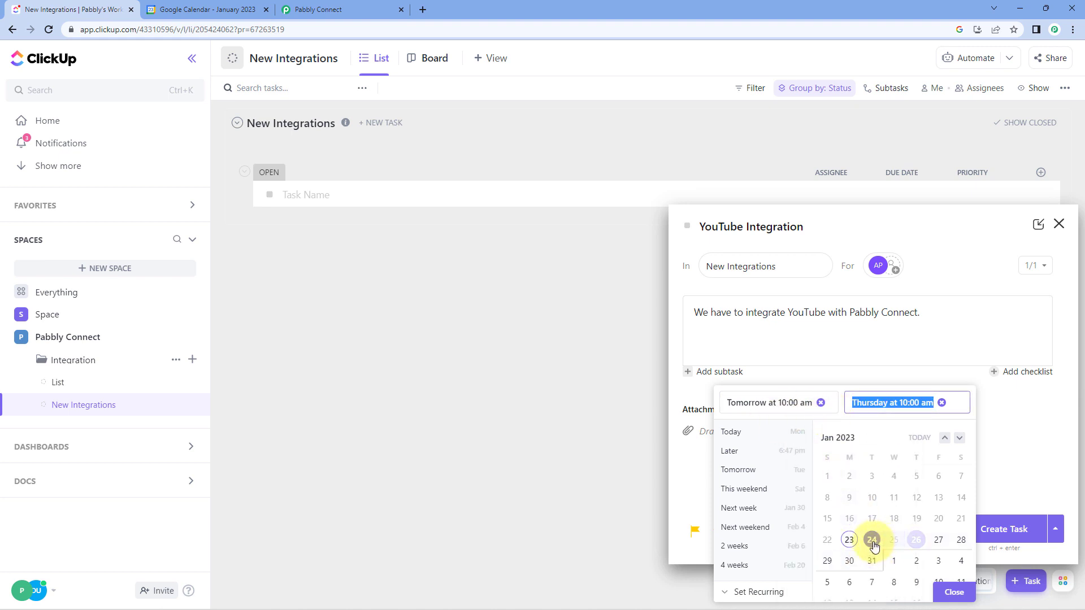
{"action": "left_click", "coordinate": [885, 404]}
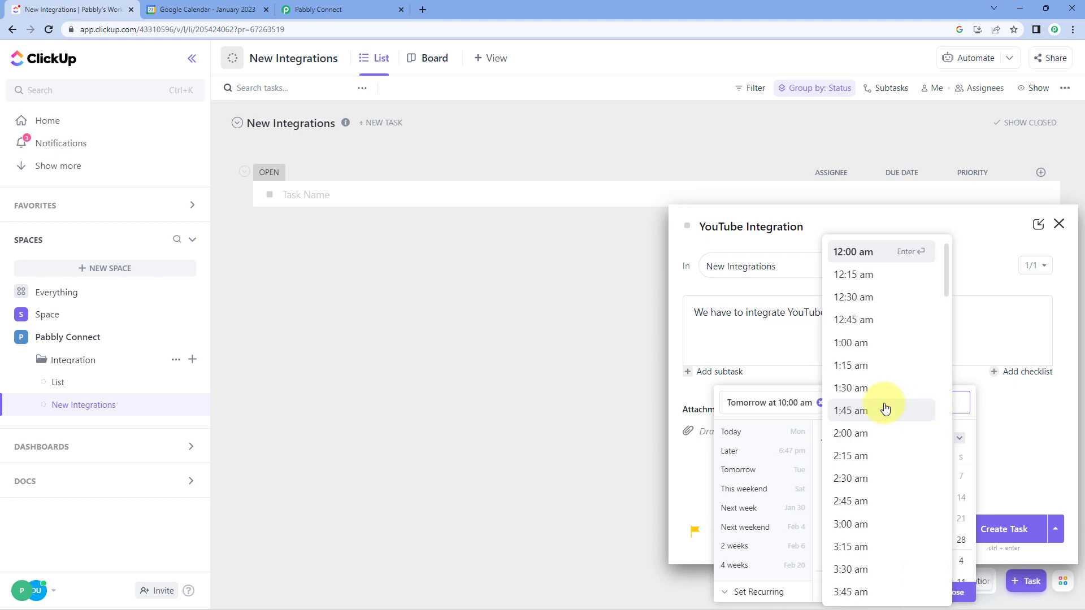
{"action": "left_click", "coordinate": [1029, 419]}
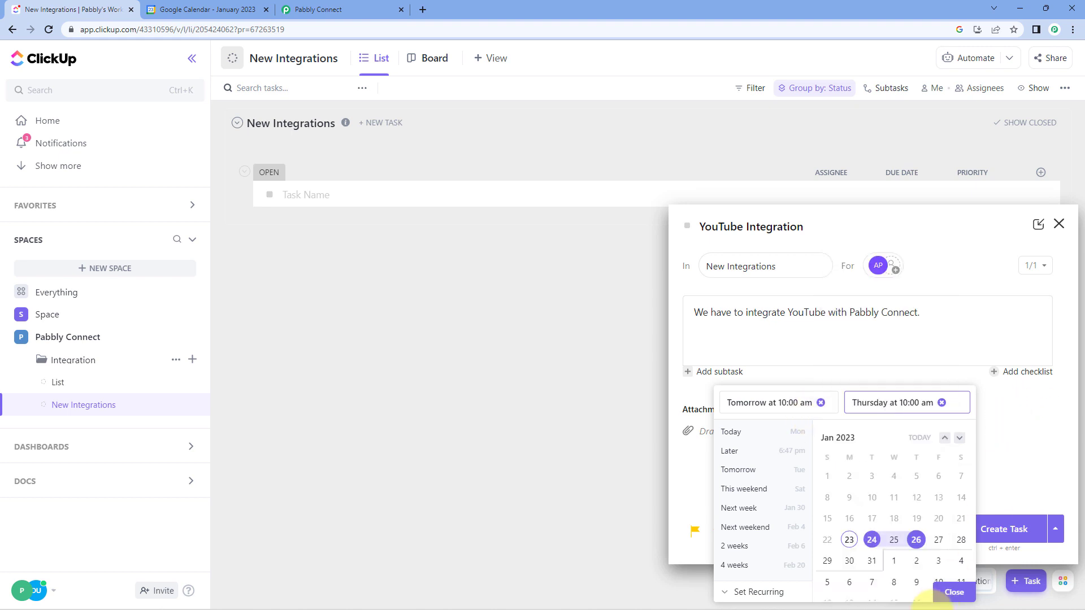
{"action": "left_click", "coordinate": [956, 589]}
- Add the integration tag to the new YouTube Integration task
{"action": "left_click", "coordinate": [788, 532]}
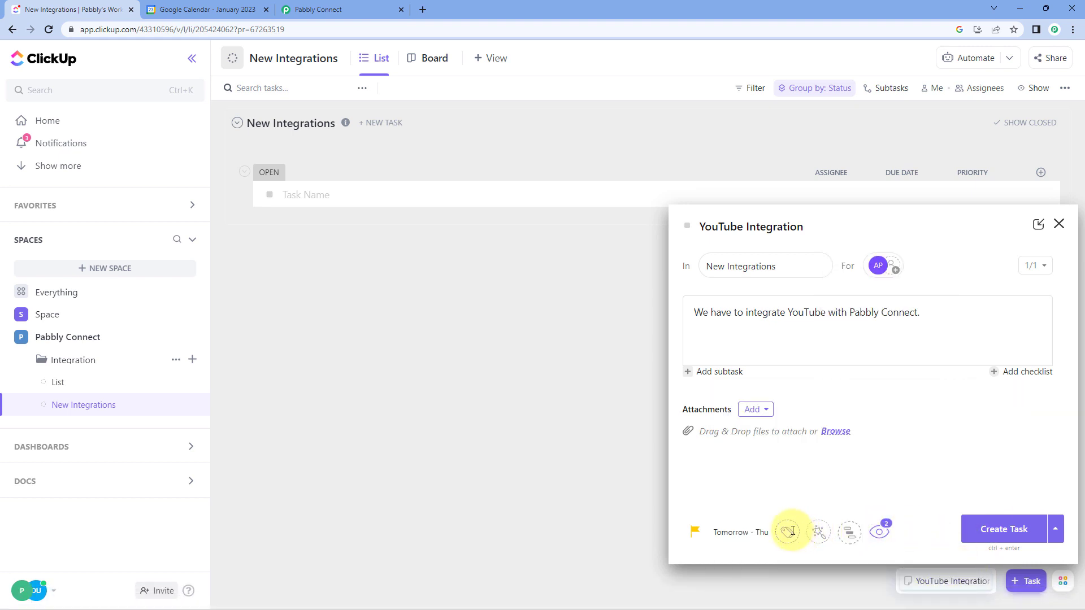
{"action": "left_click", "coordinate": [812, 550]}
{"action": "left_click", "coordinate": [884, 454]}
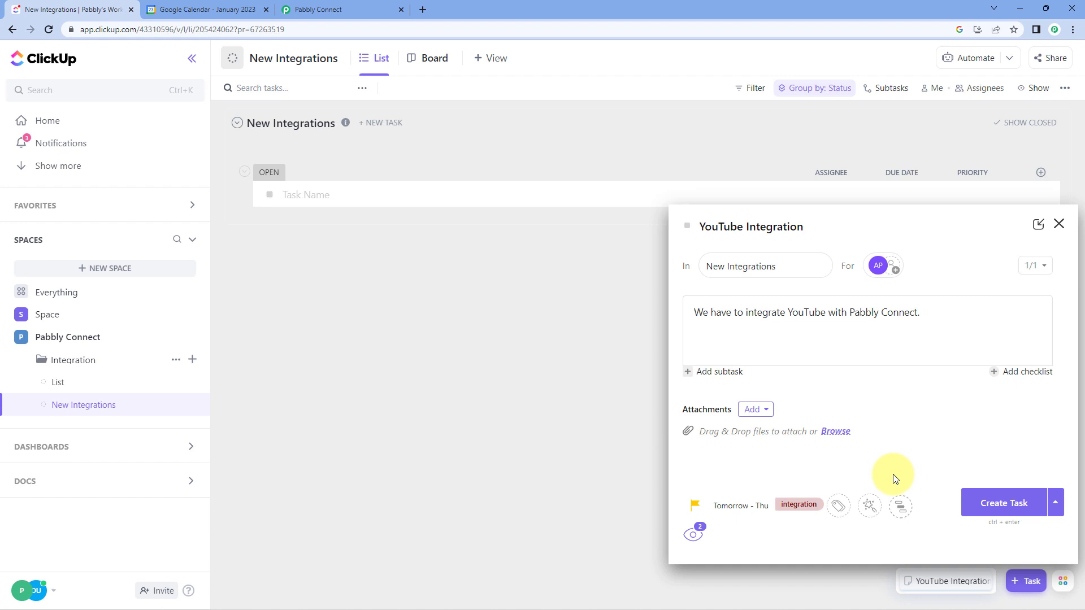
- Create the YouTube Integration task in ClickUp, and save and send the ClickUp trigger's test request in Pabbly Connect
{"action": "left_click", "coordinate": [1000, 503]}
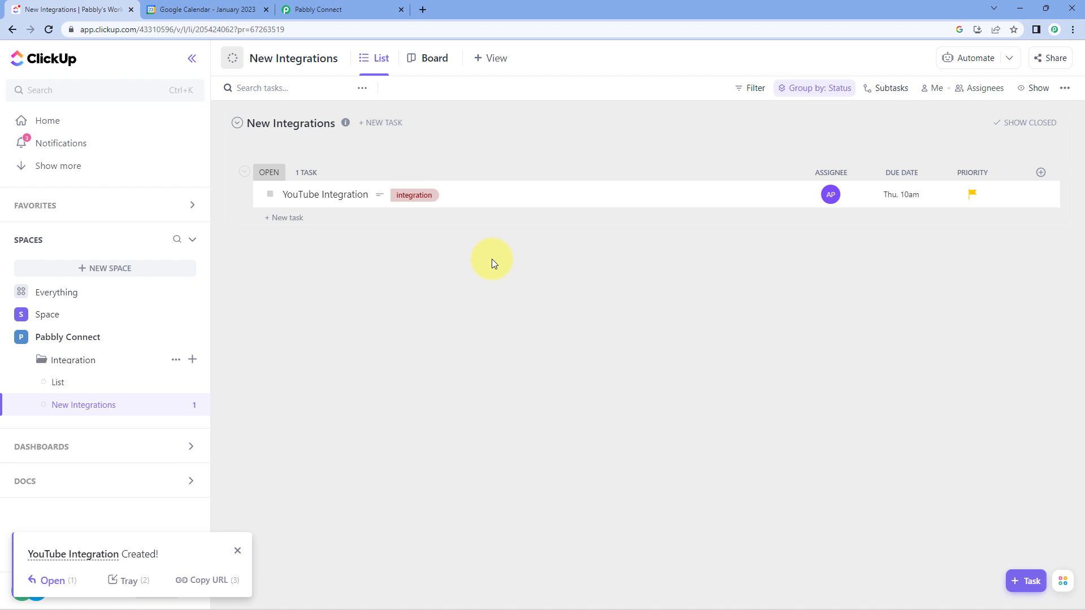
{"action": "left_click", "coordinate": [347, 8]}
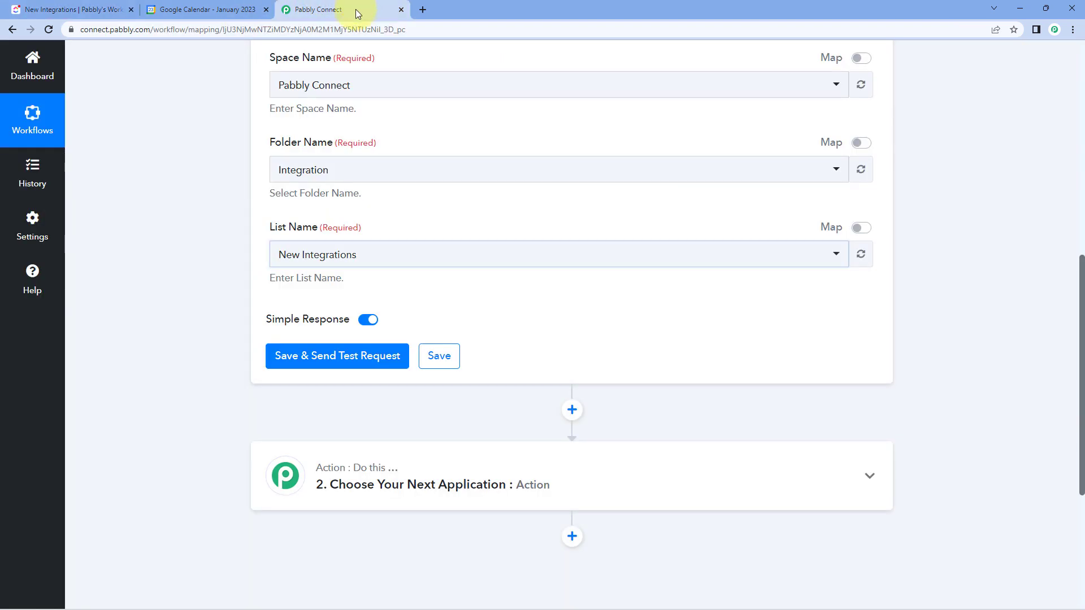
{"action": "left_click", "coordinate": [350, 363]}
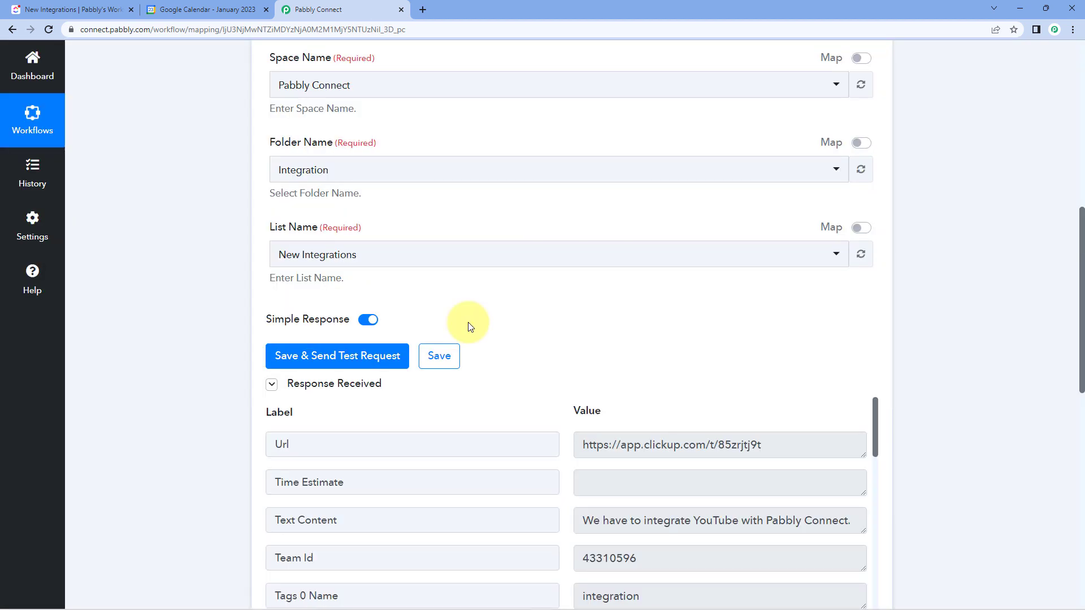
- Check the Text Content field of the received response, and open the YouTube Integration task in ClickUp for comparison
{"action": "scroll", "coordinate": [468, 322], "scroll_direction": "down", "scroll_amount": 3}
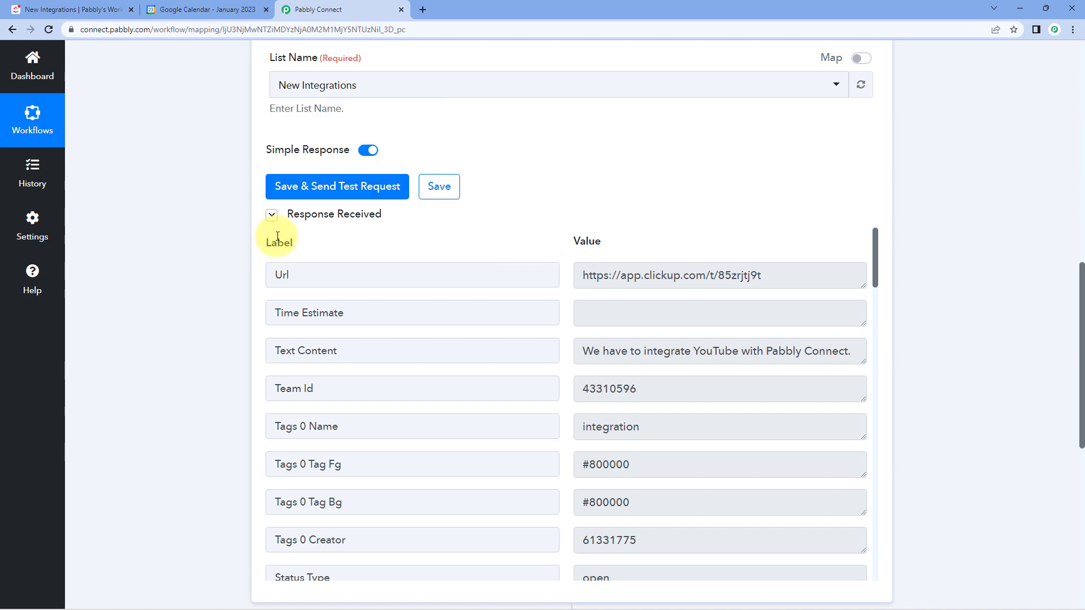
{"action": "scroll", "coordinate": [560, 199], "scroll_direction": "down", "scroll_amount": 3}
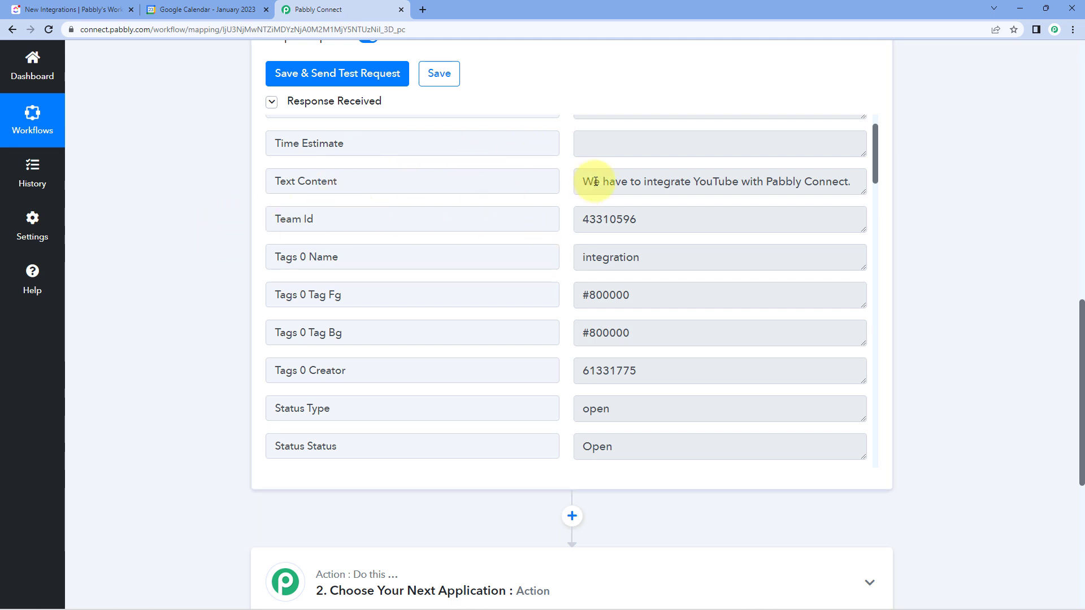
{"action": "left_click_drag", "start_coordinate": [584, 181], "coordinate": [860, 184]}
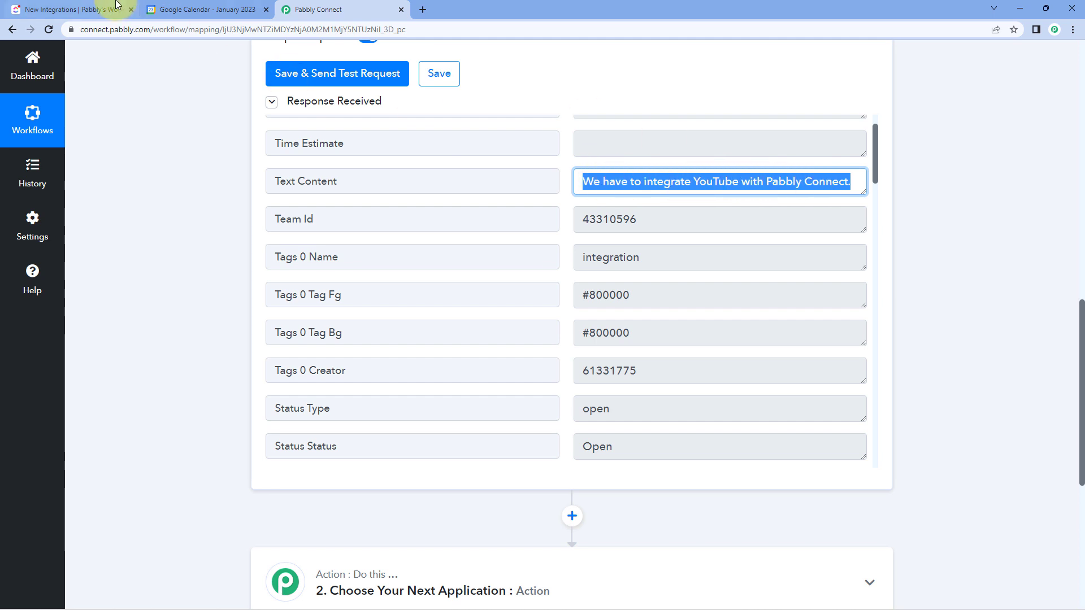
{"action": "left_click", "coordinate": [102, 10]}
{"action": "left_click", "coordinate": [354, 198]}
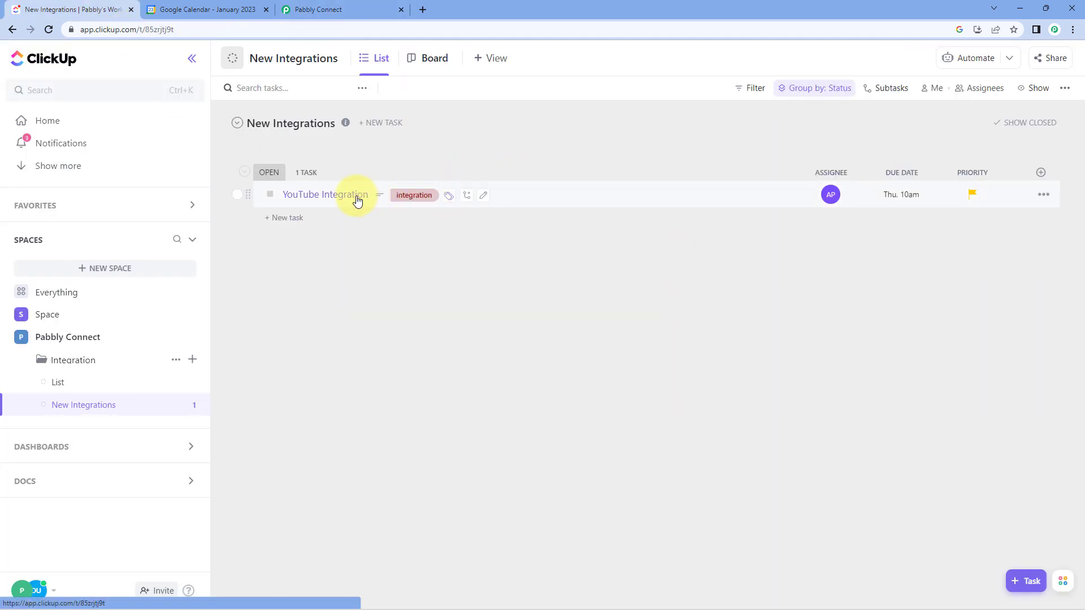
- Return to Pabbly Connect and examine the tag name and status fields in the received response
{"action": "left_click", "coordinate": [294, 10]}
{"action": "scroll", "coordinate": [557, 226], "scroll_direction": "down", "scroll_amount": 1}
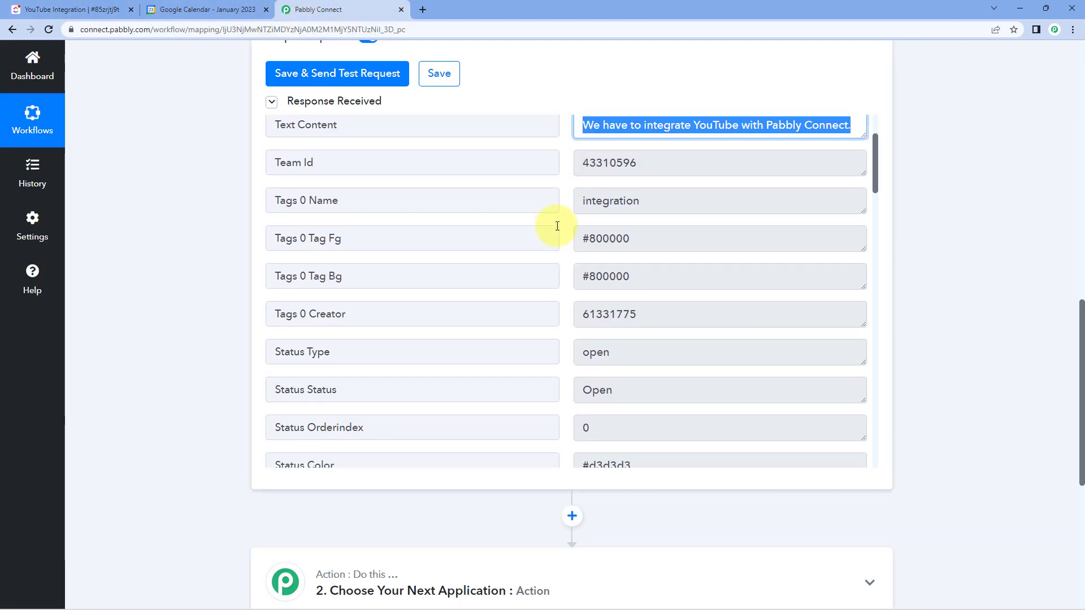
{"action": "scroll", "coordinate": [557, 224], "scroll_direction": "down", "scroll_amount": 2}
{"action": "scroll", "coordinate": [560, 228], "scroll_direction": "up", "scroll_amount": 2}
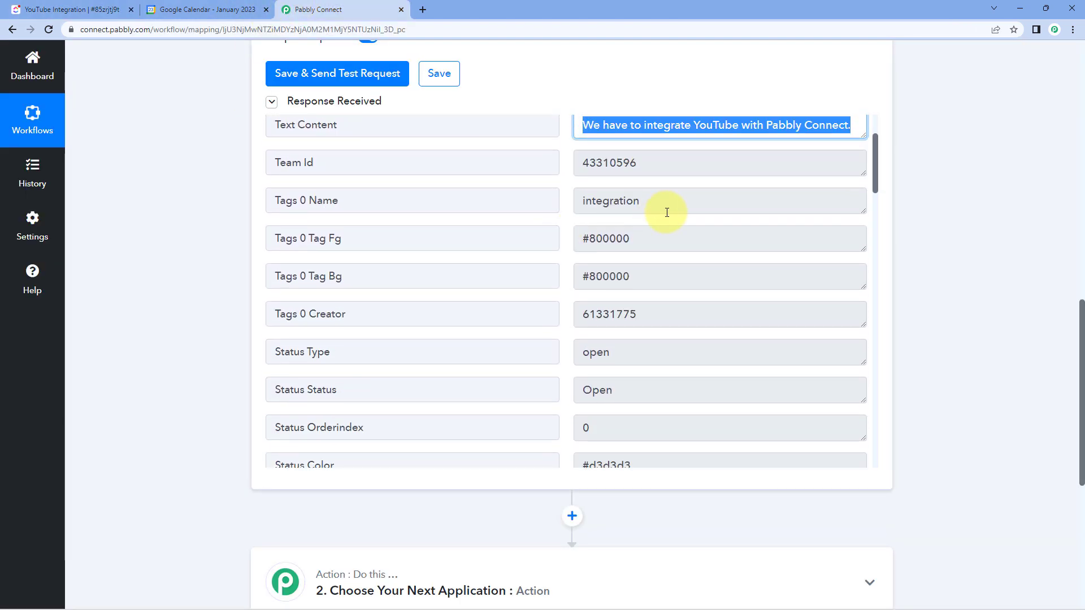
{"action": "left_click_drag", "start_coordinate": [667, 213], "coordinate": [575, 207]}
{"action": "left_click", "coordinate": [564, 206]}
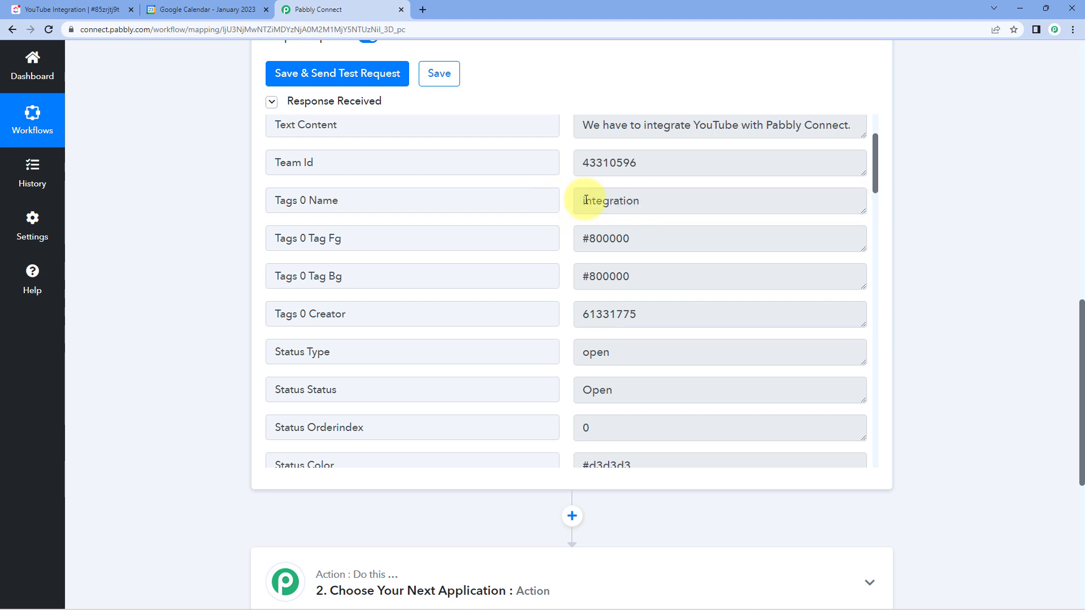
{"action": "scroll", "coordinate": [574, 217], "scroll_direction": "down", "scroll_amount": 1}
{"action": "scroll", "coordinate": [571, 224], "scroll_direction": "down", "scroll_amount": 1}
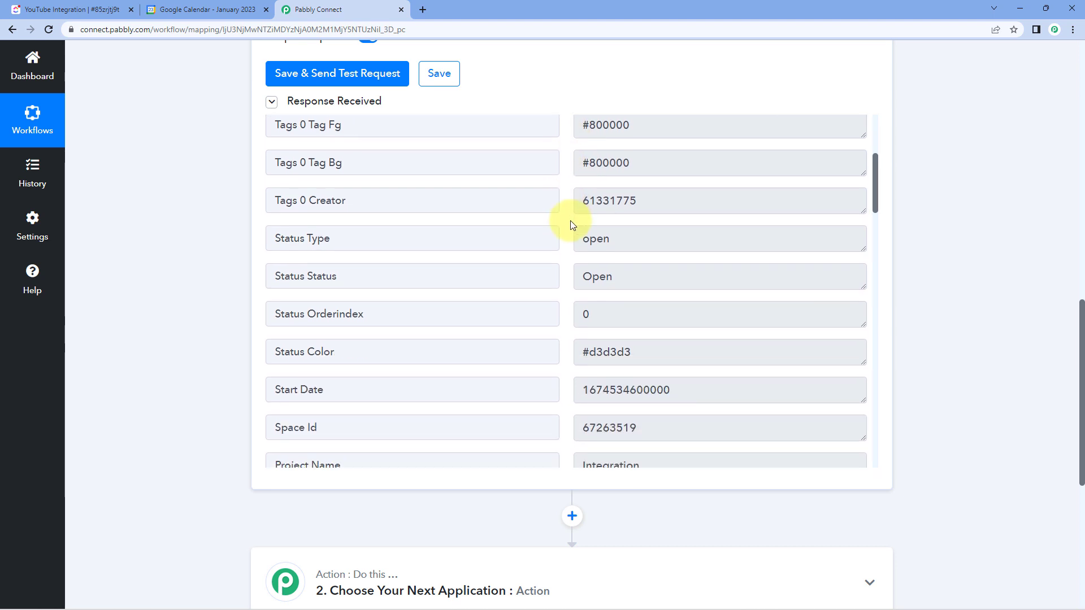
- Compare the response's Start Date value with the start date shown on the ClickUp task
{"action": "scroll", "coordinate": [571, 223], "scroll_direction": "down", "scroll_amount": 3}
{"action": "left_click_drag", "start_coordinate": [674, 221], "coordinate": [568, 229]}
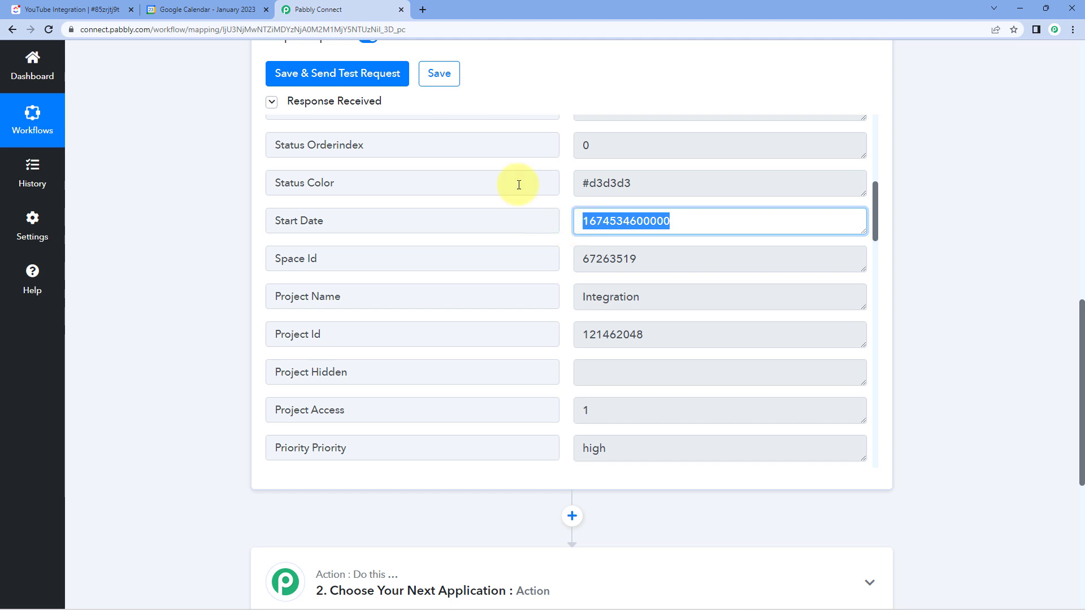
{"action": "left_click", "coordinate": [93, 10]}
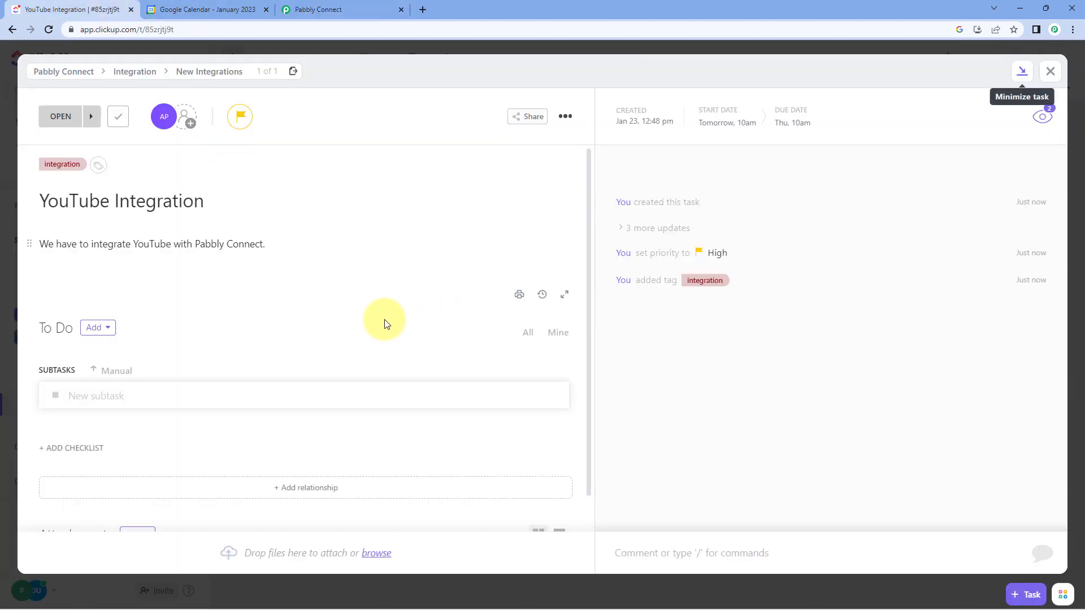
{"action": "left_click", "coordinate": [327, 7]}
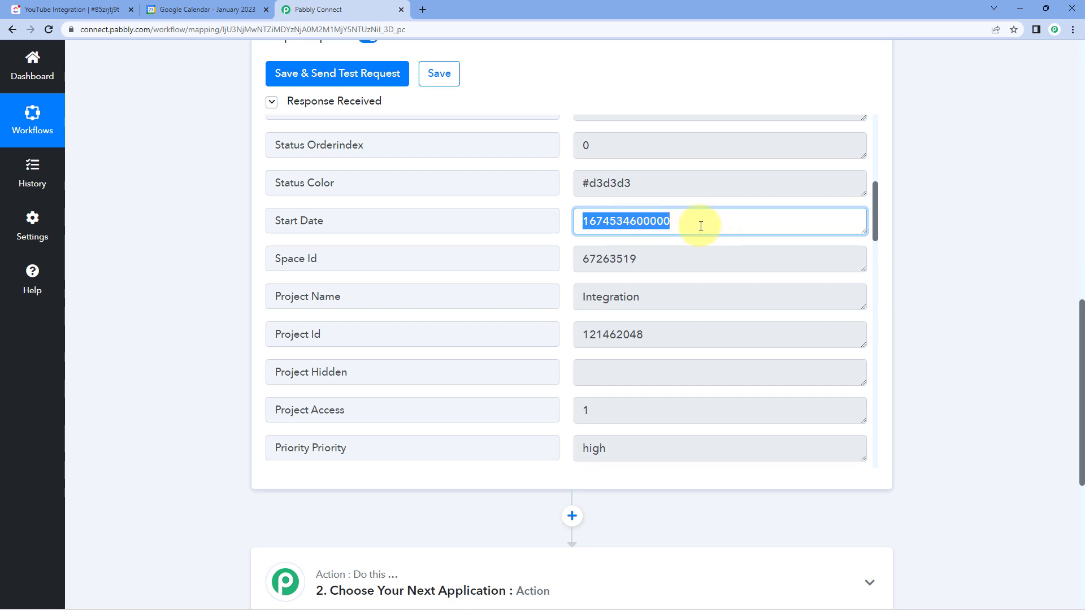
{"action": "left_click_drag", "start_coordinate": [696, 224], "coordinate": [557, 220]}
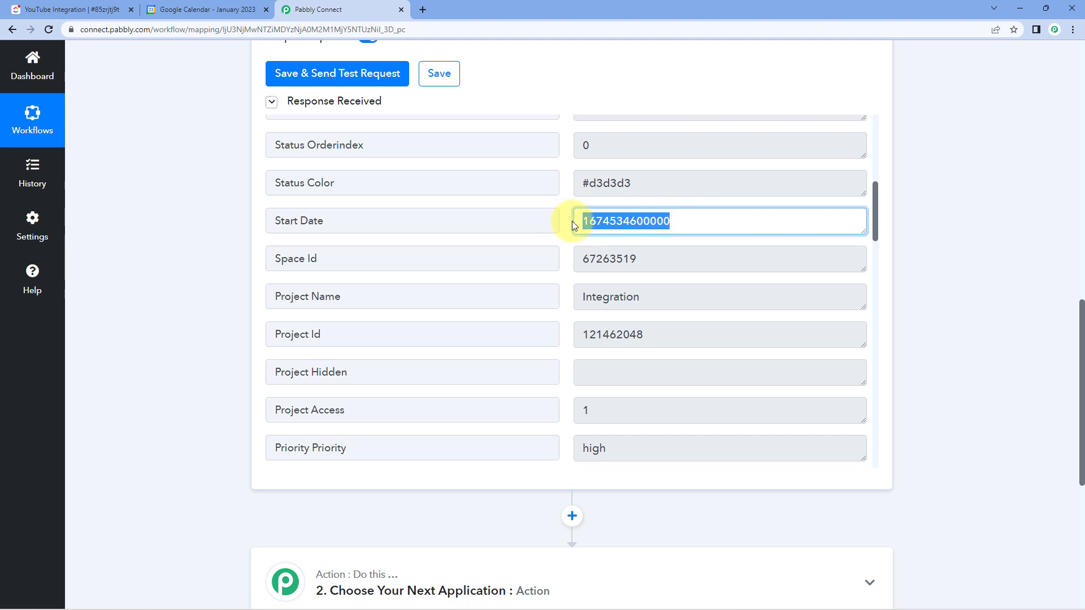
- Review the Project Name and Priority fields in the trigger response
{"action": "scroll", "coordinate": [593, 237], "scroll_direction": "down", "scroll_amount": 1}
{"action": "left_click_drag", "start_coordinate": [674, 244], "coordinate": [562, 242]}
{"action": "left_click", "coordinate": [560, 237]}
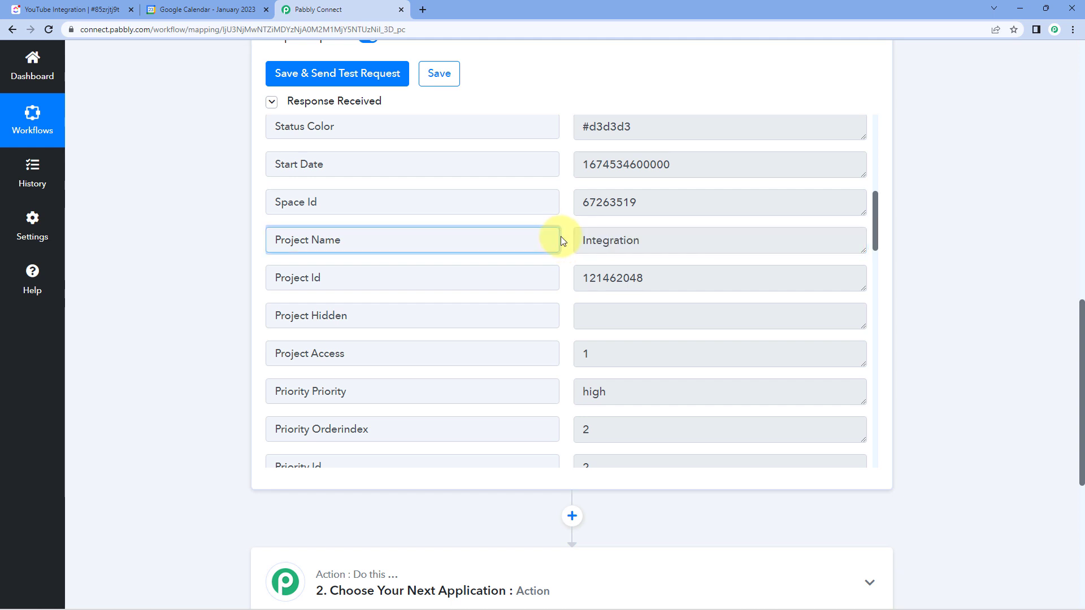
{"action": "scroll", "coordinate": [564, 238], "scroll_direction": "down", "scroll_amount": 1}
{"action": "scroll", "coordinate": [563, 237], "scroll_direction": "down", "scroll_amount": 4}
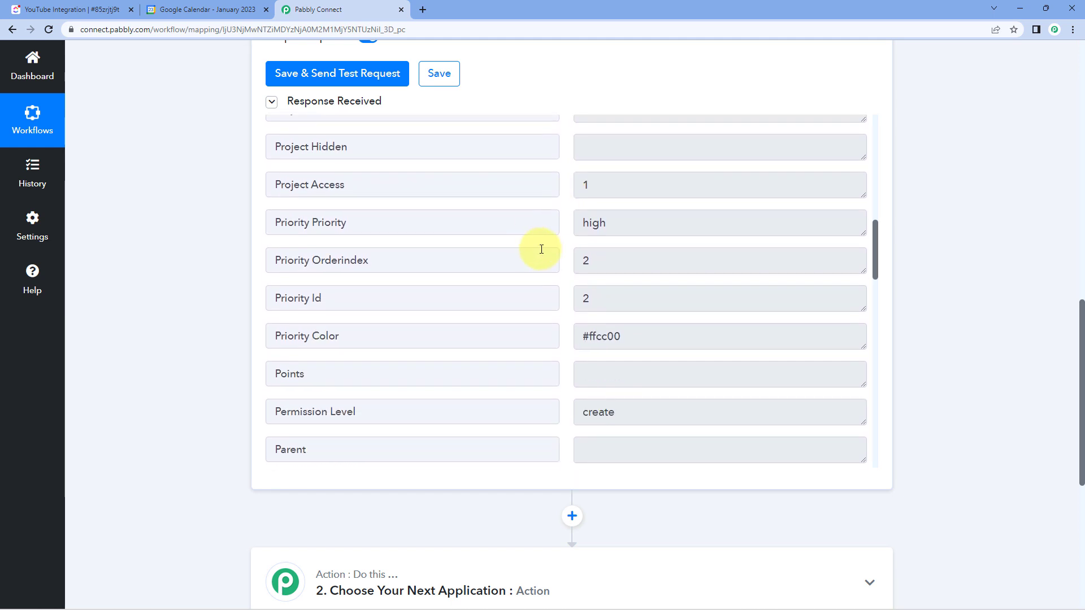
{"action": "left_click_drag", "start_coordinate": [622, 222], "coordinate": [567, 232]}
{"action": "left_click", "coordinate": [561, 223]}
{"action": "scroll", "coordinate": [562, 223], "scroll_direction": "down", "scroll_amount": 3}
{"action": "left_click", "coordinate": [564, 229]}
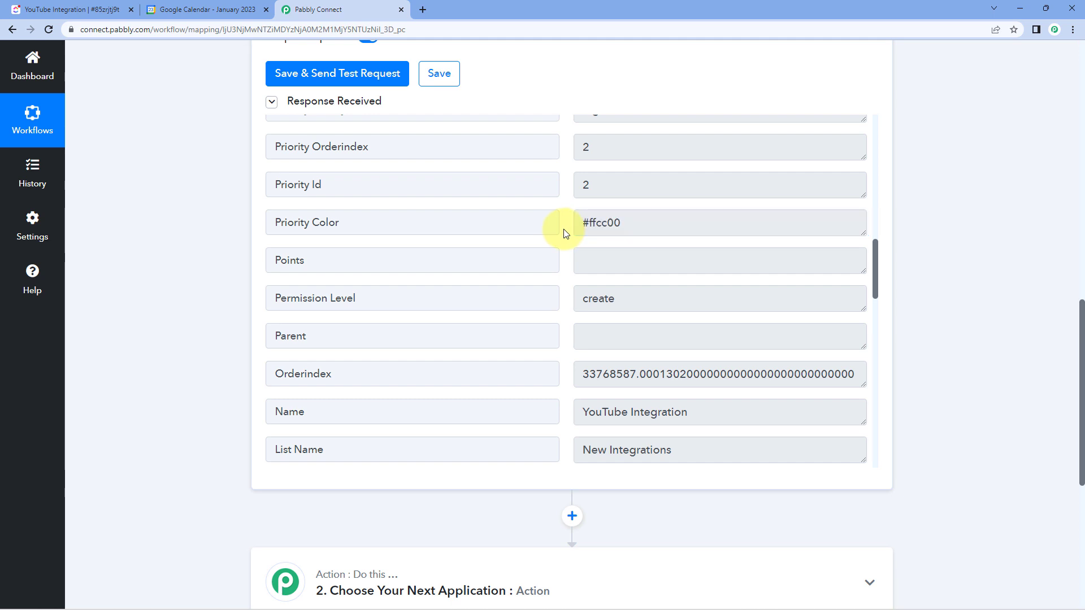
- Review the task Name, List Name and Description fields in the trigger response
{"action": "scroll", "coordinate": [565, 233], "scroll_direction": "down", "scroll_amount": 3}
{"action": "scroll", "coordinate": [565, 234], "scroll_direction": "down", "scroll_amount": 2}
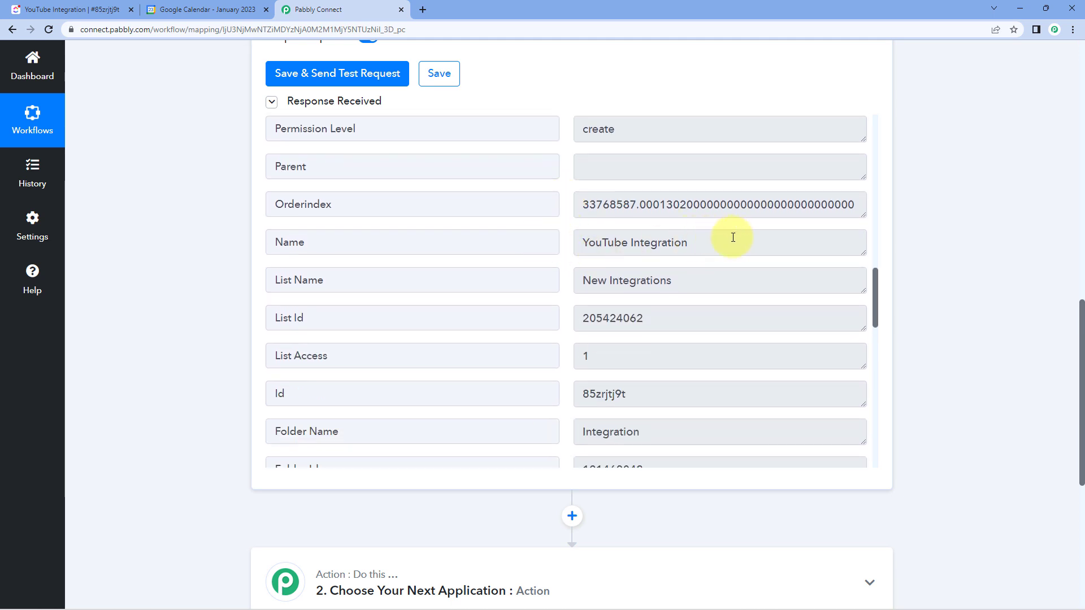
{"action": "left_click_drag", "start_coordinate": [733, 237], "coordinate": [588, 242]}
{"action": "left_click", "coordinate": [567, 241]}
{"action": "scroll", "coordinate": [565, 246], "scroll_direction": "down", "scroll_amount": 1}
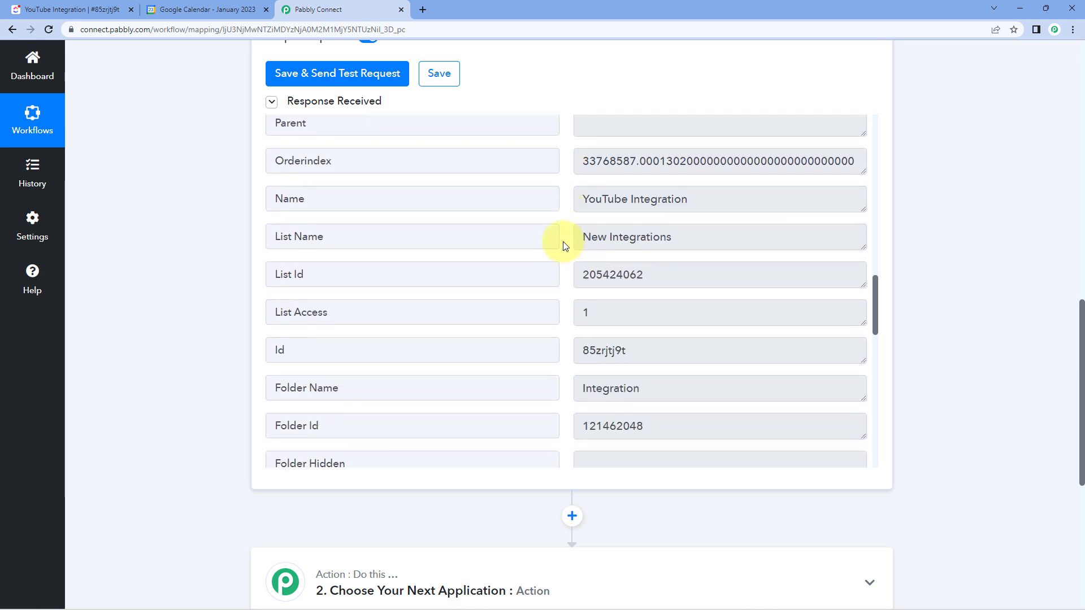
{"action": "left_click_drag", "start_coordinate": [703, 225], "coordinate": [569, 226]}
{"action": "scroll", "coordinate": [566, 229], "scroll_direction": "down", "scroll_amount": 1}
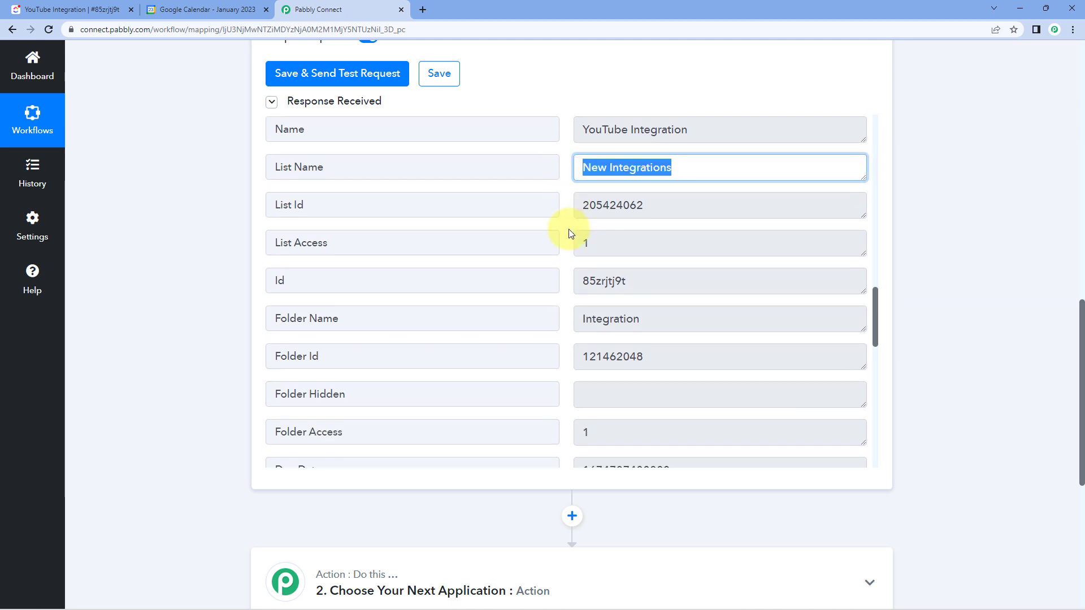
{"action": "scroll", "coordinate": [570, 233], "scroll_direction": "down", "scroll_amount": 3}
{"action": "scroll", "coordinate": [570, 235], "scroll_direction": "down", "scroll_amount": 1}
{"action": "left_click_drag", "start_coordinate": [706, 301], "coordinate": [873, 284]}
{"action": "scroll", "coordinate": [568, 287], "scroll_direction": "down", "scroll_amount": 1}
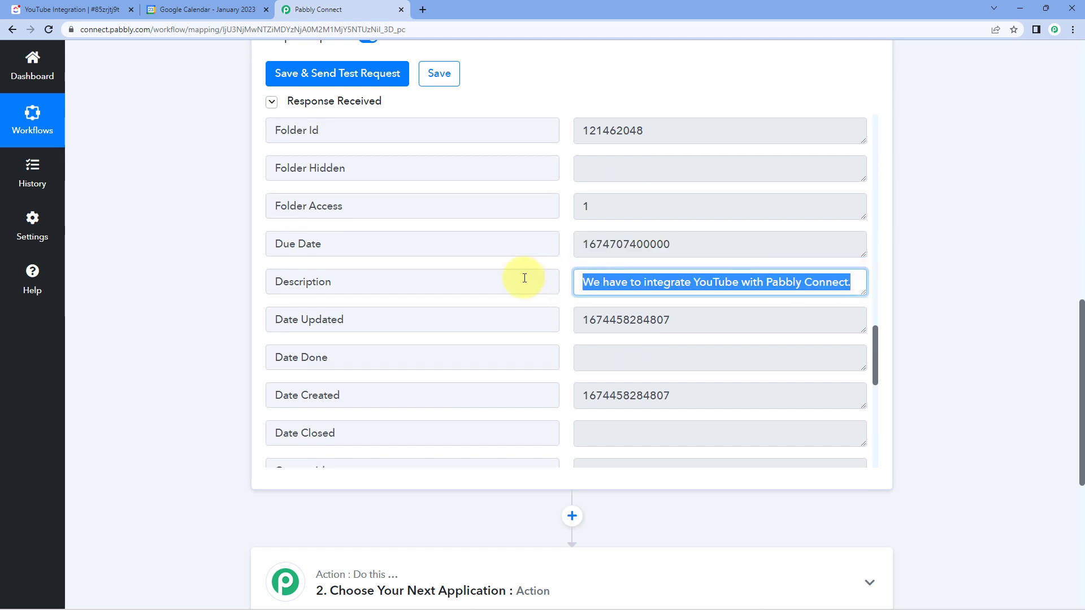
- Look through the date created, date updated and creator fields in the rest of the response
{"action": "scroll", "coordinate": [563, 275], "scroll_direction": "down", "scroll_amount": 4}
{"action": "scroll", "coordinate": [565, 283], "scroll_direction": "up", "scroll_amount": 2}
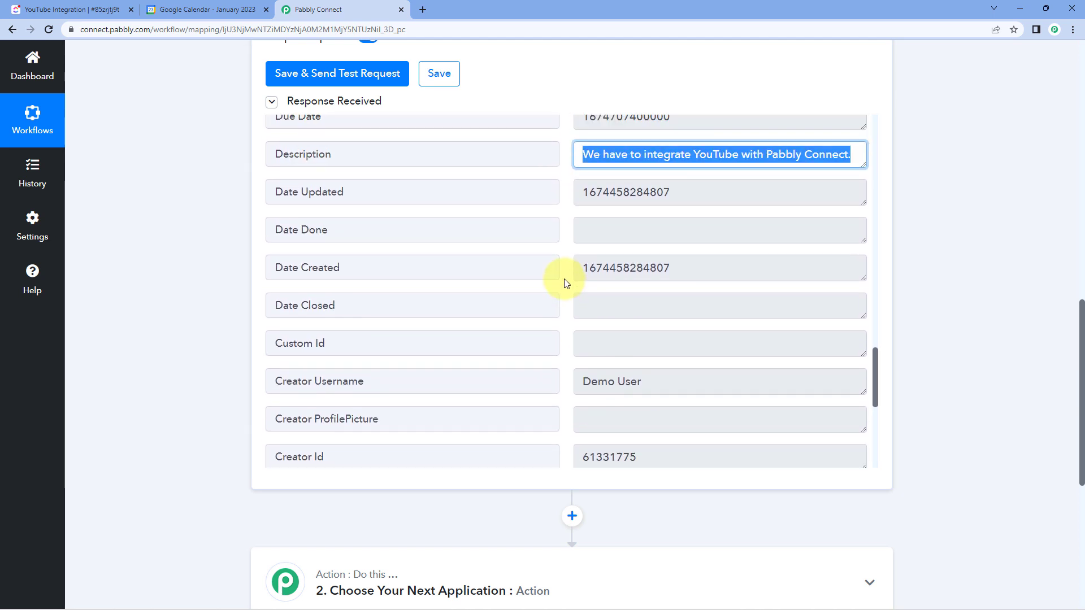
{"action": "scroll", "coordinate": [565, 282], "scroll_direction": "down", "scroll_amount": 5}
{"action": "scroll", "coordinate": [567, 311], "scroll_direction": "up", "scroll_amount": 12}
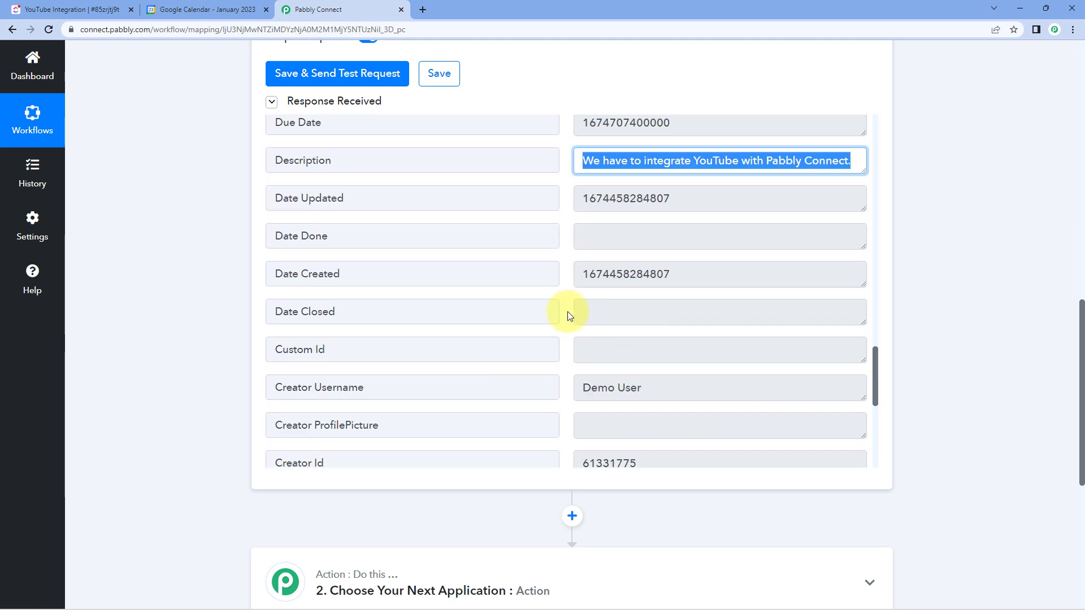
- Examine the format of the Start Date and Due Date values in the trigger response
{"action": "scroll", "coordinate": [569, 315], "scroll_direction": "up", "scroll_amount": 3}
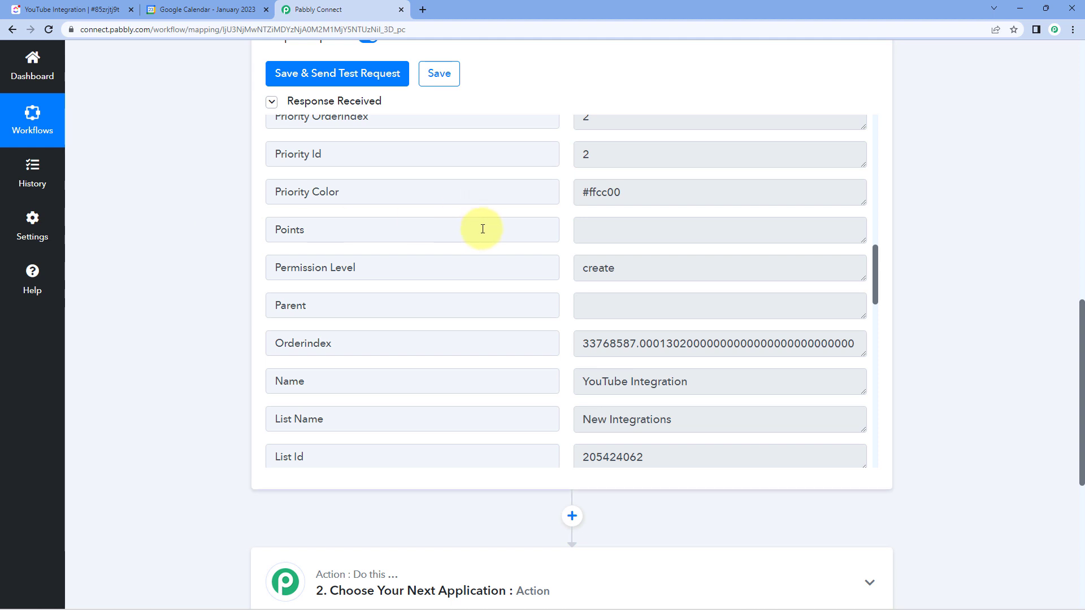
{"action": "scroll", "coordinate": [482, 229], "scroll_direction": "up", "scroll_amount": 6}
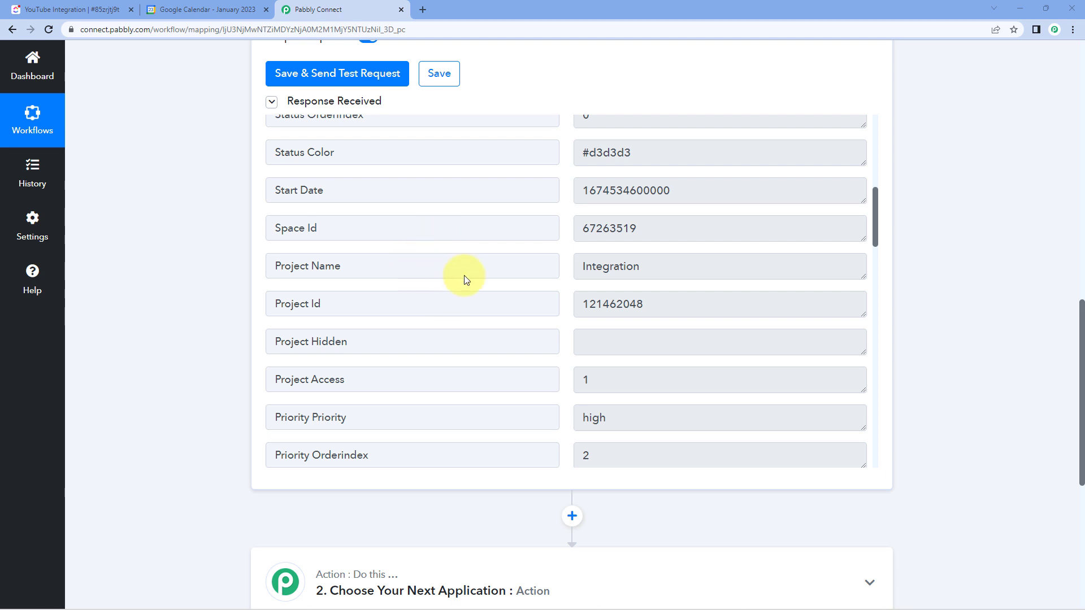
{"action": "left_click_drag", "start_coordinate": [342, 190], "coordinate": [253, 192]}
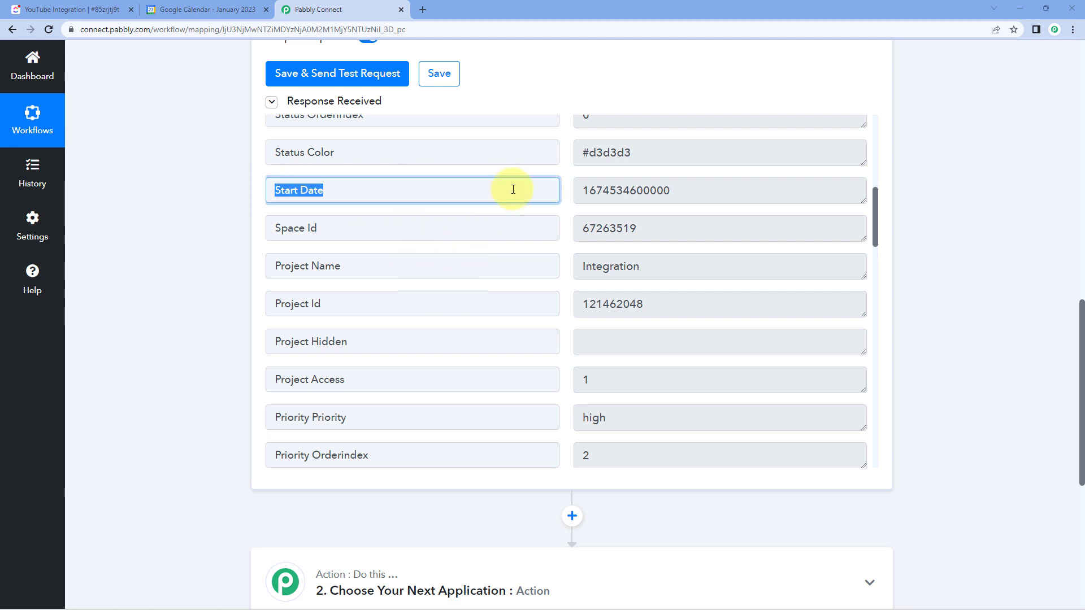
{"action": "scroll", "coordinate": [588, 195], "scroll_direction": "down", "scroll_amount": 9}
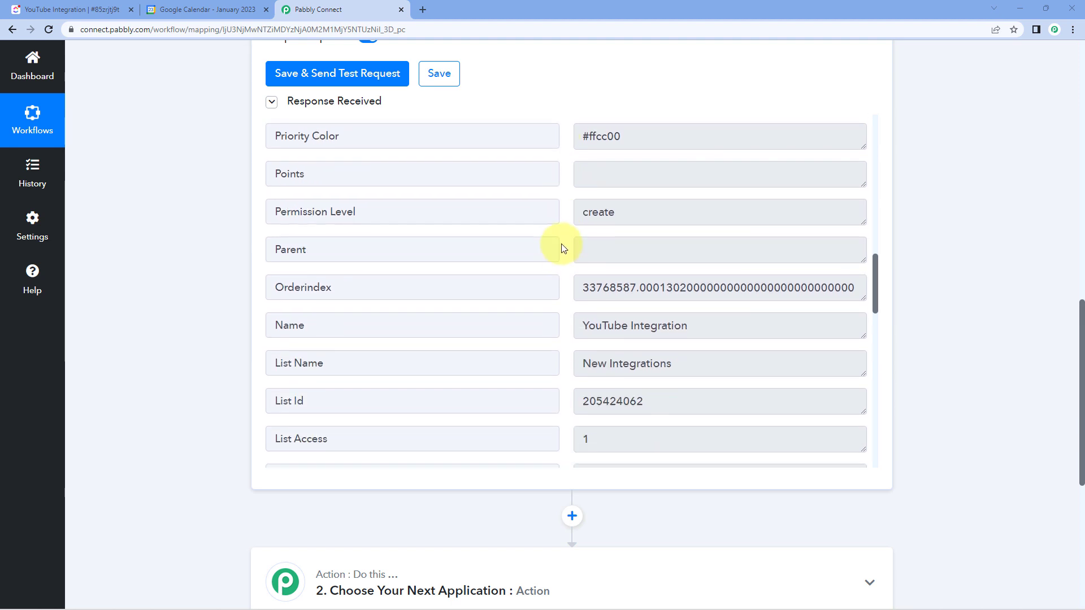
{"action": "scroll", "coordinate": [565, 259], "scroll_direction": "down", "scroll_amount": 4}
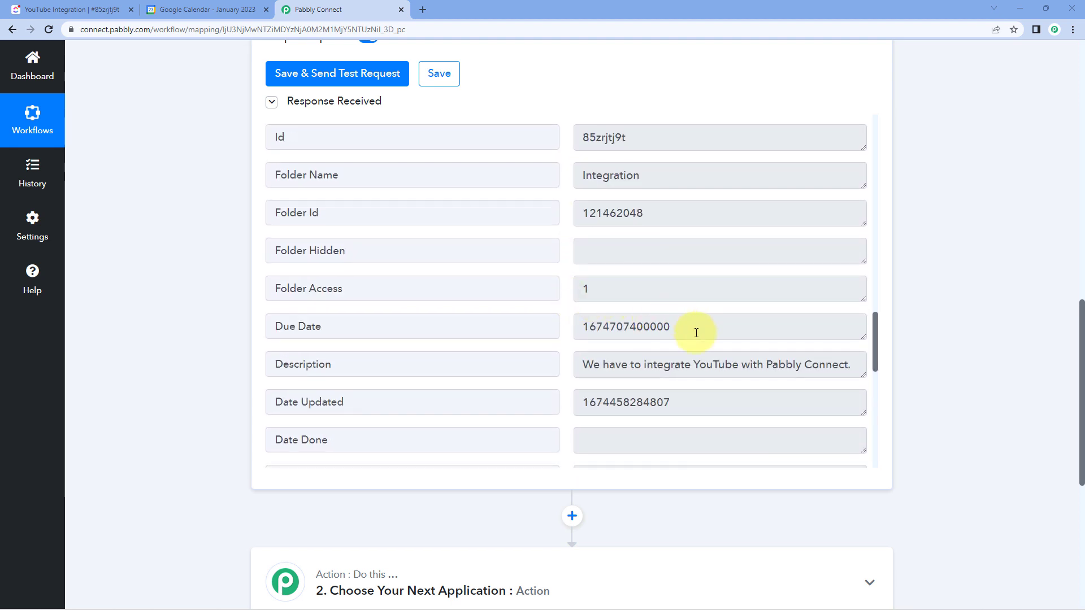
{"action": "left_click_drag", "start_coordinate": [696, 327], "coordinate": [567, 334]}
{"action": "left_click", "coordinate": [566, 268]}
{"action": "scroll", "coordinate": [567, 267], "scroll_direction": "up", "scroll_amount": 15}
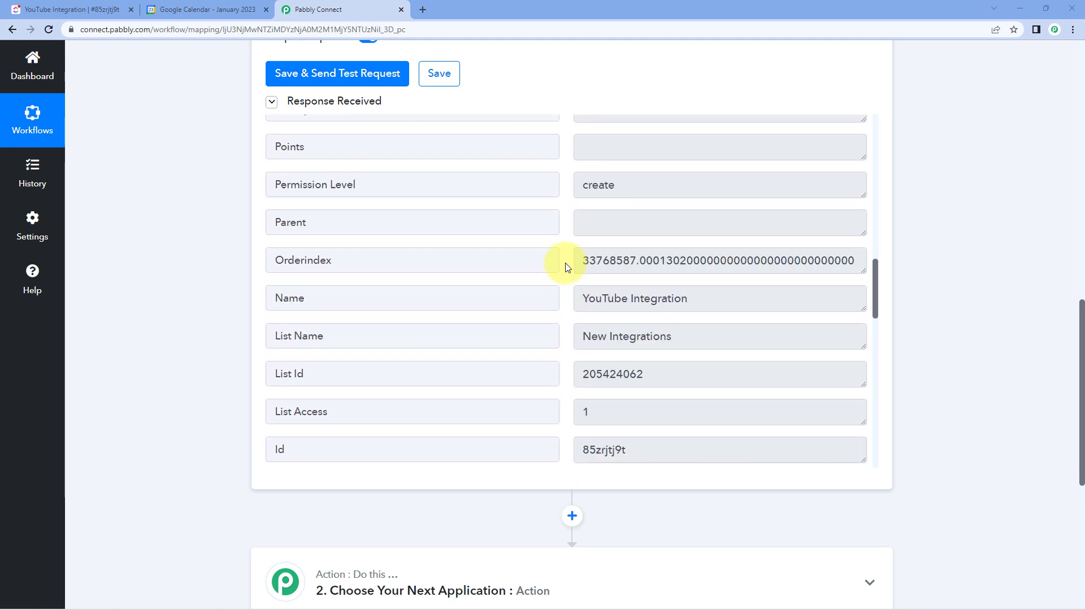
{"action": "scroll", "coordinate": [568, 267], "scroll_direction": "up", "scroll_amount": 5}
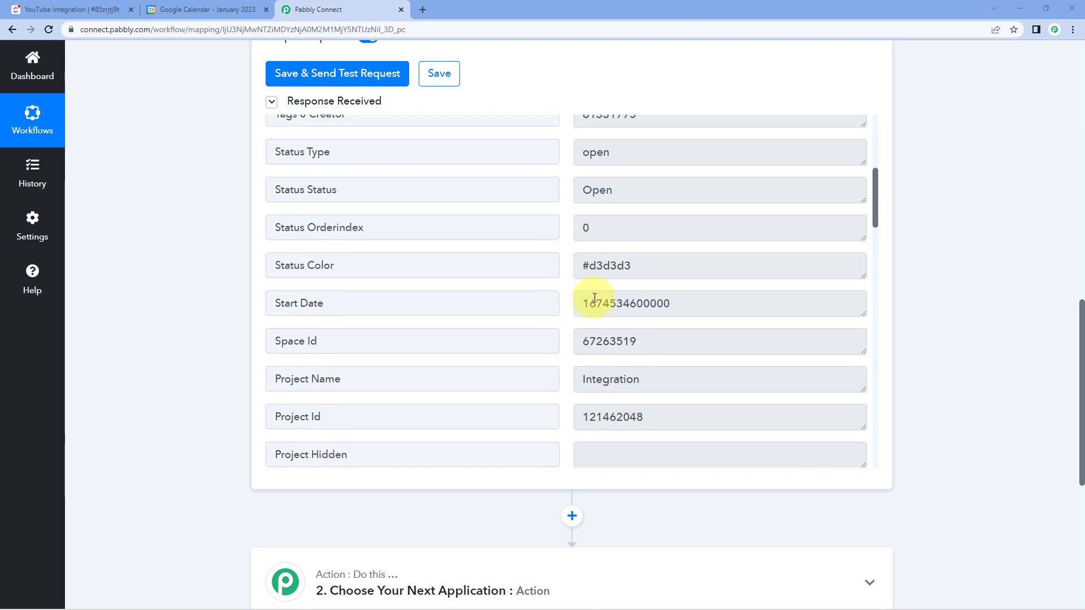
{"action": "left_click_drag", "start_coordinate": [582, 303], "coordinate": [702, 301]}
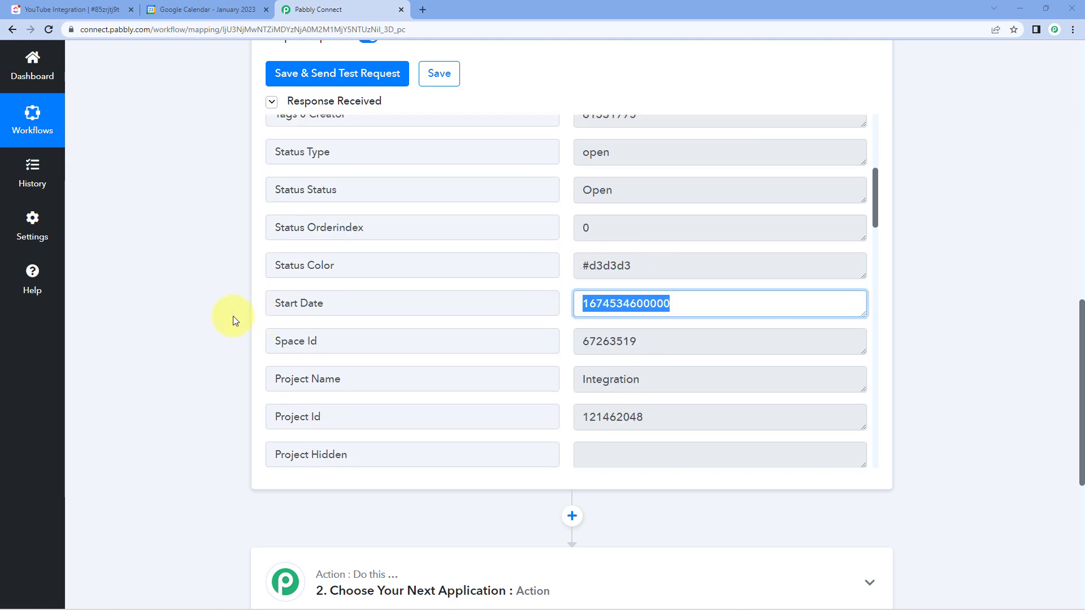
- Search the action step's app list for "Date" and choose Date/Time Formatter by Pabbly as the second application
{"action": "scroll", "coordinate": [212, 295], "scroll_direction": "down", "scroll_amount": 2}
{"action": "scroll", "coordinate": [212, 295], "scroll_direction": "down", "scroll_amount": 4}
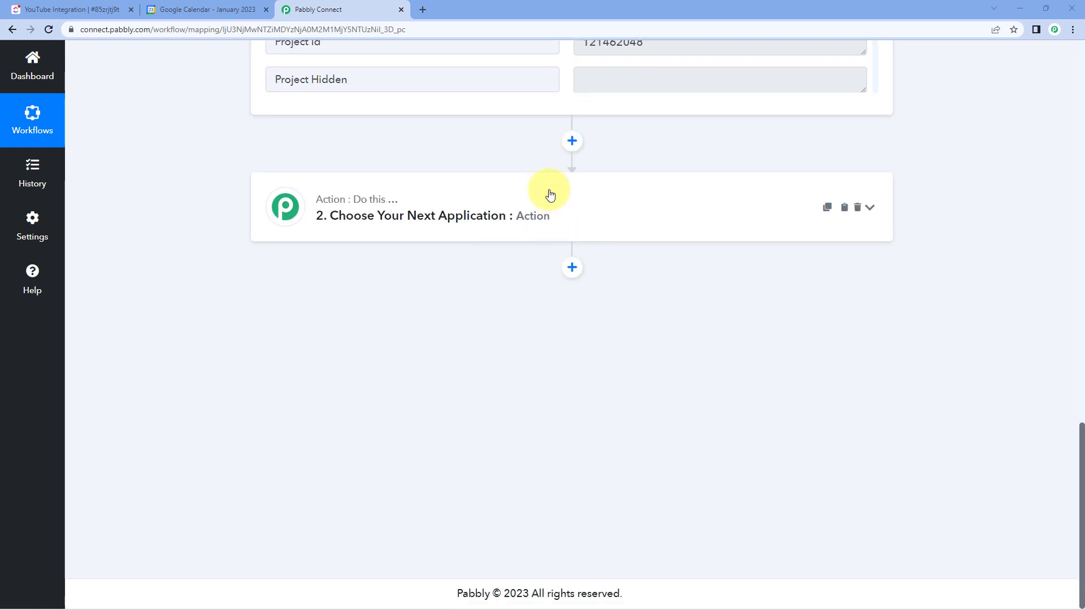
{"action": "left_click", "coordinate": [458, 208]}
{"action": "left_click", "coordinate": [301, 292]}
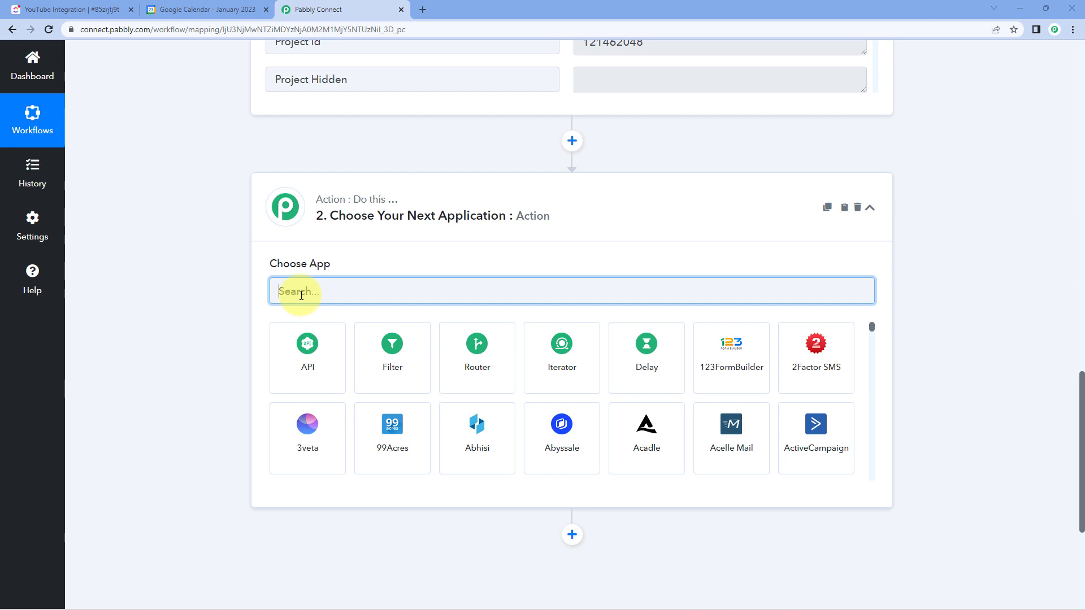
{"action": "type", "text": "Date"}
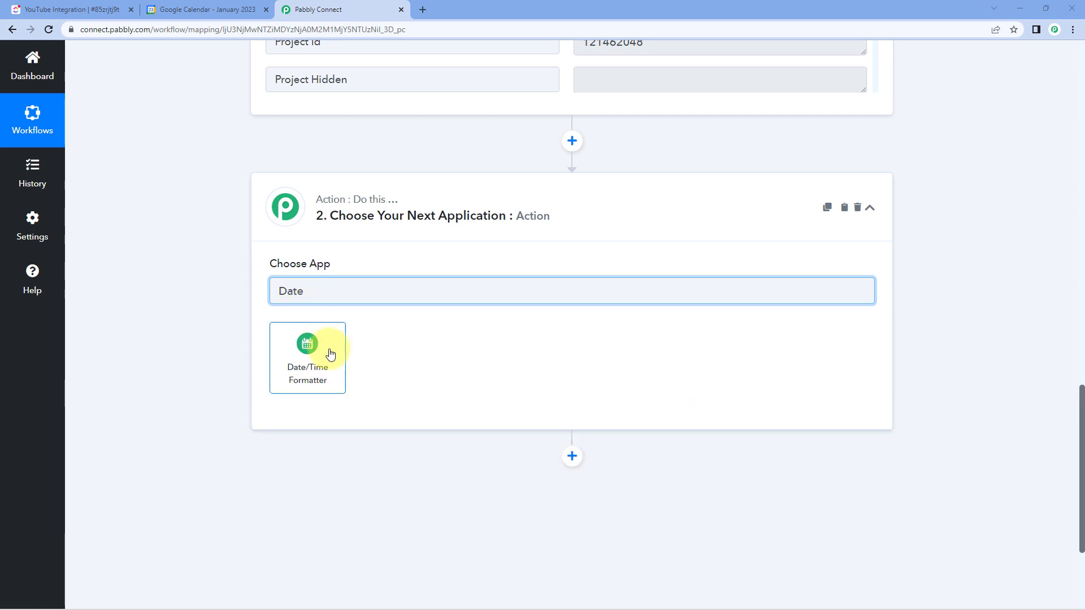
{"action": "left_click", "coordinate": [332, 360]}
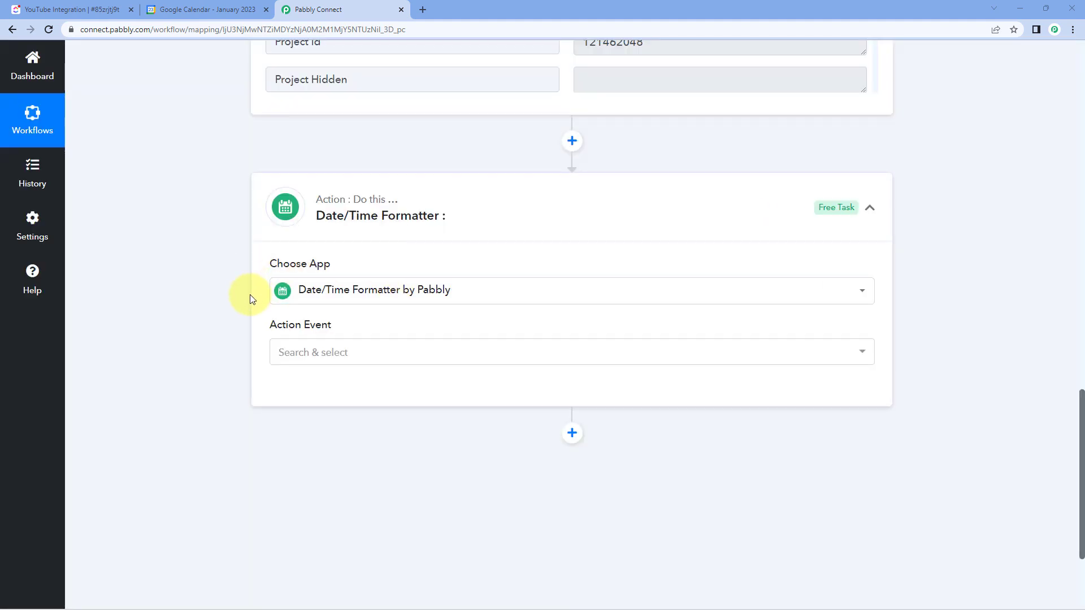
- Set the Date/Time Formatter action event to Format Date with Time Zone and connect the application
{"action": "scroll", "coordinate": [249, 294], "scroll_direction": "down", "scroll_amount": 1}
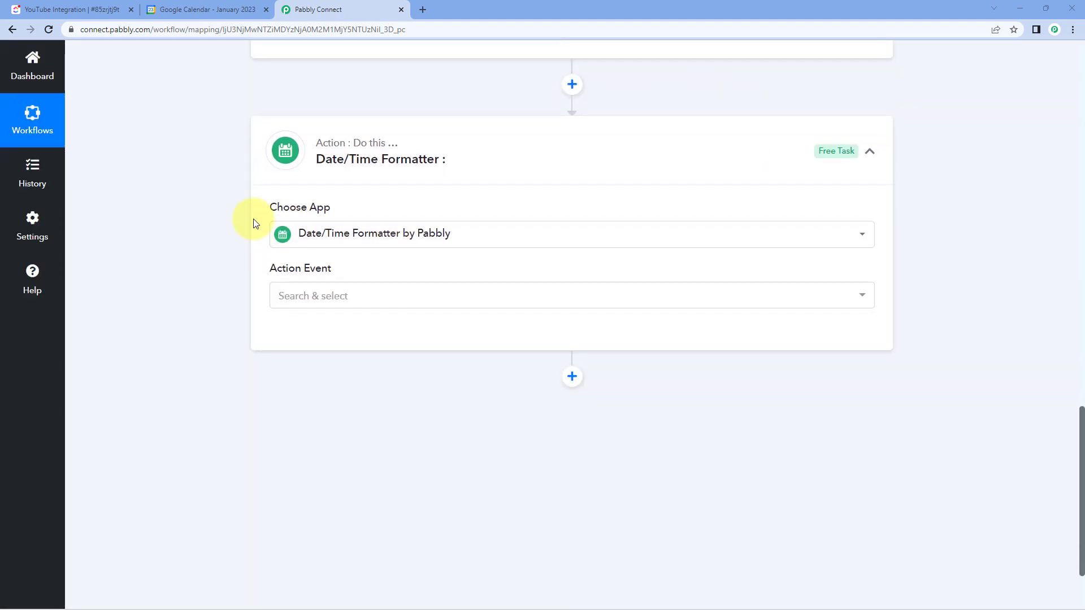
{"action": "left_click", "coordinate": [353, 293]}
{"action": "scroll", "coordinate": [238, 298], "scroll_direction": "down", "scroll_amount": 2}
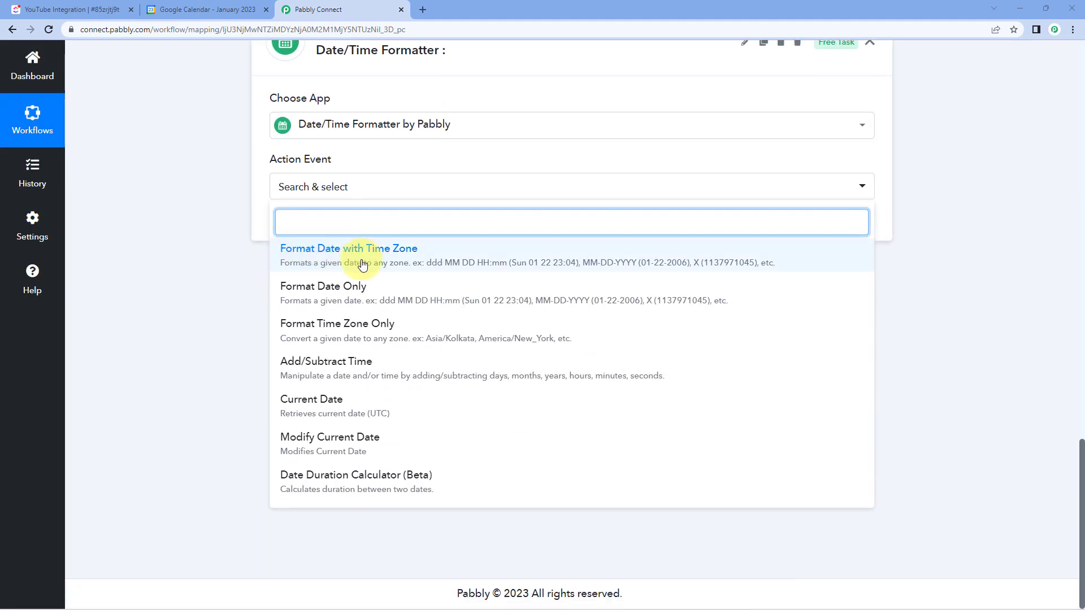
{"action": "left_click", "coordinate": [362, 265]}
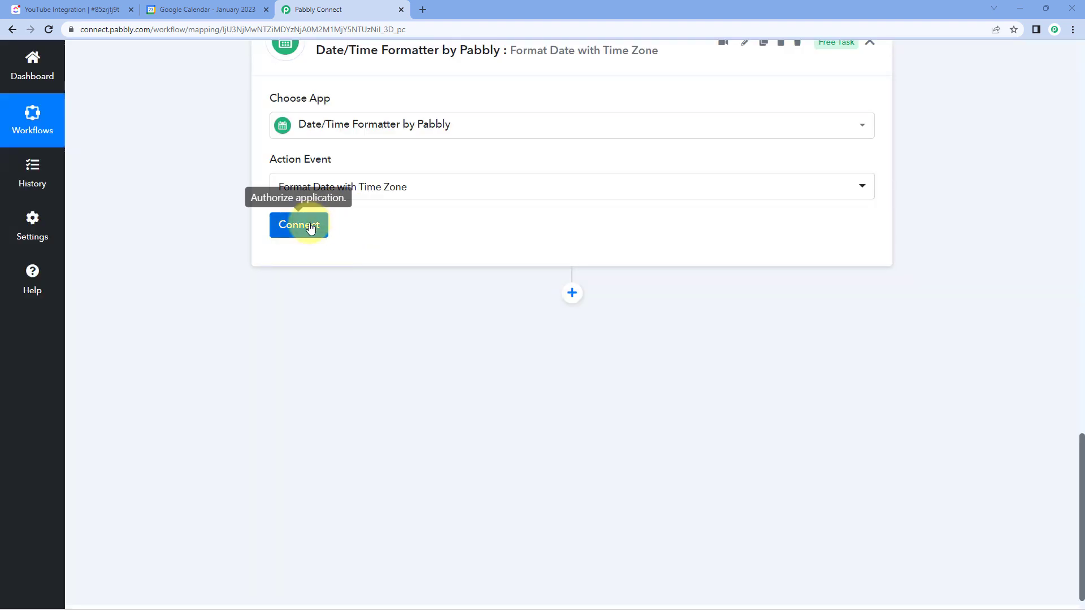
{"action": "left_click", "coordinate": [311, 226]}
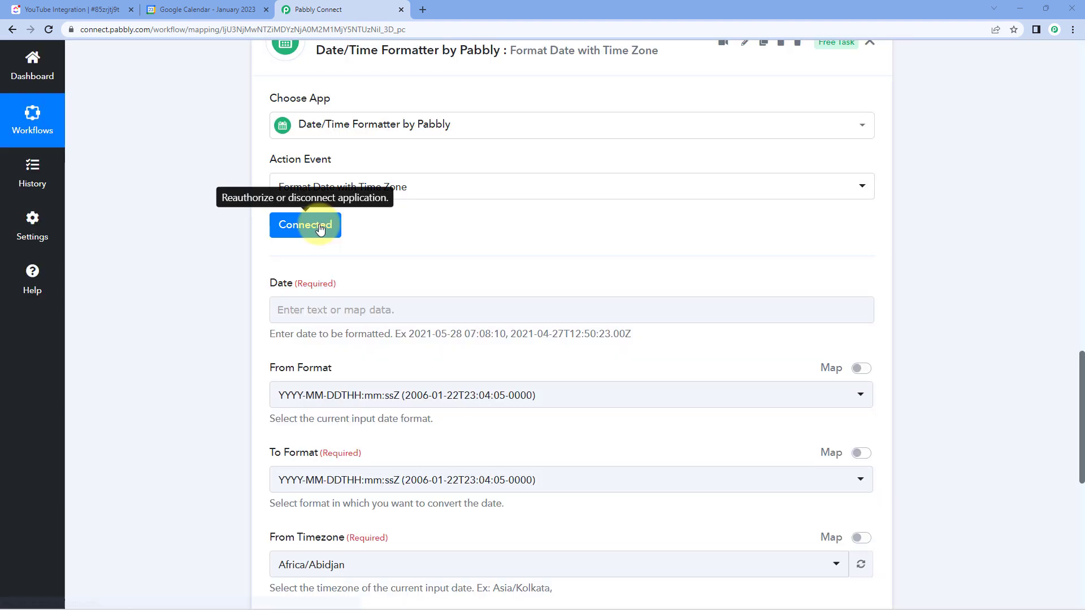
- Go back to the ClickUp trigger response and examine the format of the Start Date value
{"action": "scroll", "coordinate": [265, 226], "scroll_direction": "down", "scroll_amount": 1}
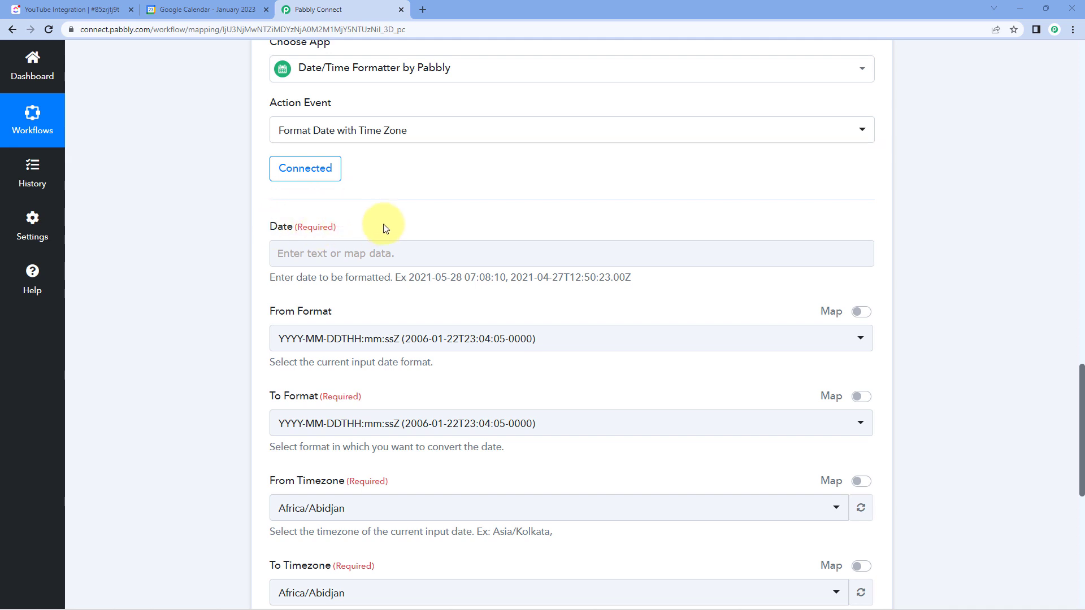
{"action": "scroll", "coordinate": [545, 213], "scroll_direction": "up", "scroll_amount": 10}
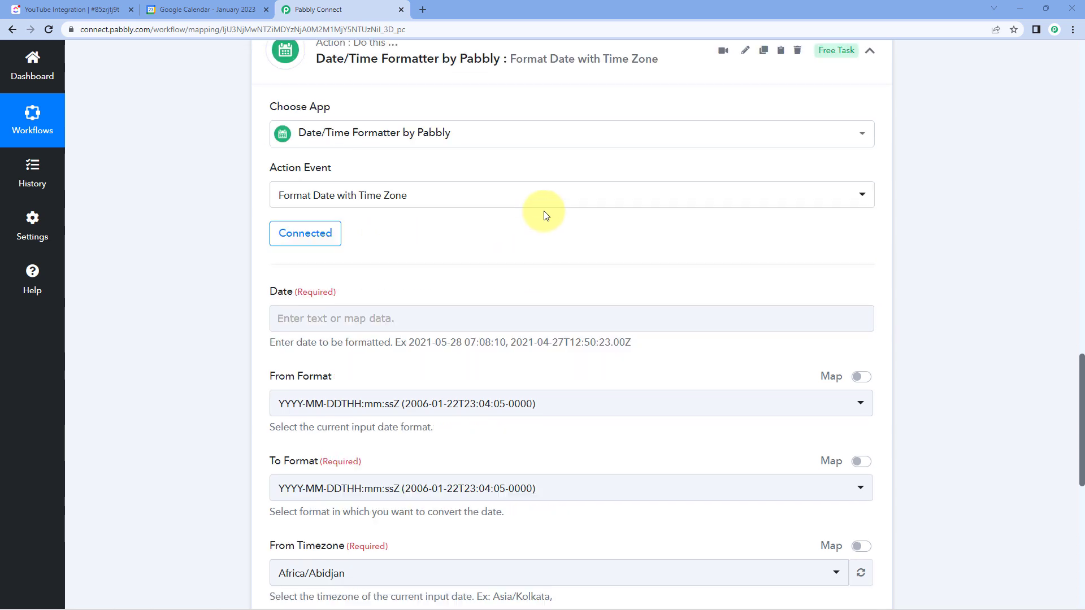
{"action": "scroll", "coordinate": [567, 289], "scroll_direction": "up", "scroll_amount": 3}
{"action": "scroll", "coordinate": [566, 289], "scroll_direction": "up", "scroll_amount": 4}
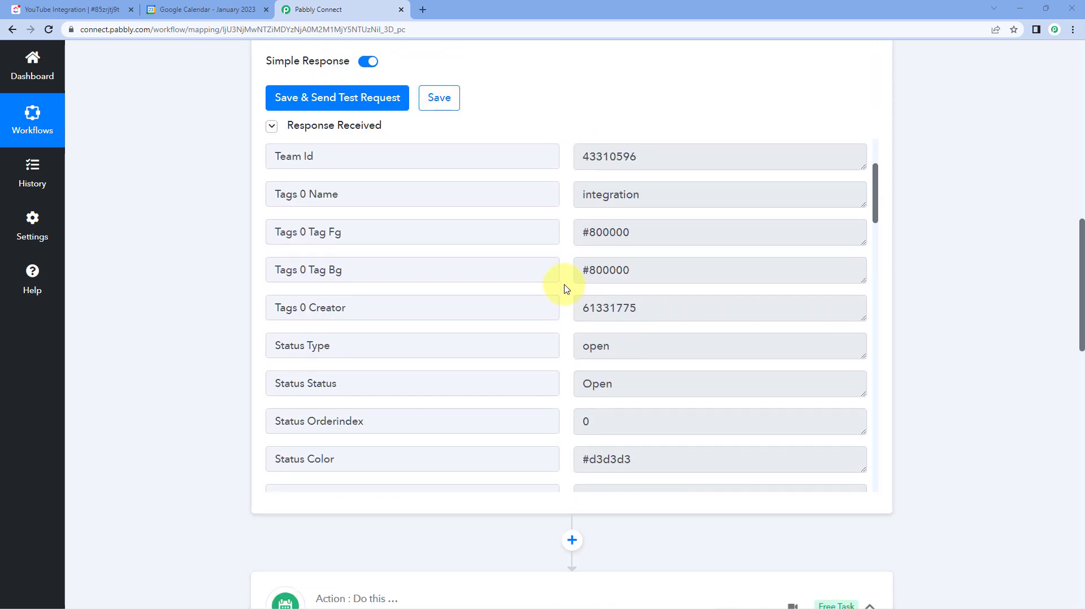
{"action": "scroll", "coordinate": [566, 288], "scroll_direction": "down", "scroll_amount": 1}
{"action": "scroll", "coordinate": [566, 289], "scroll_direction": "down", "scroll_amount": 5}
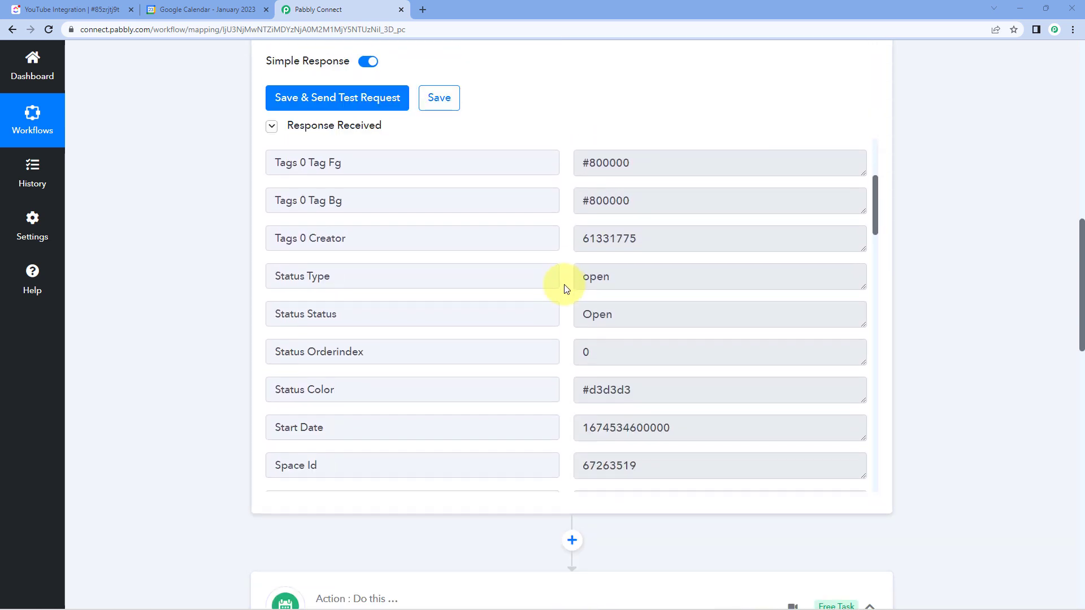
{"action": "left_click_drag", "start_coordinate": [715, 301], "coordinate": [576, 300]}
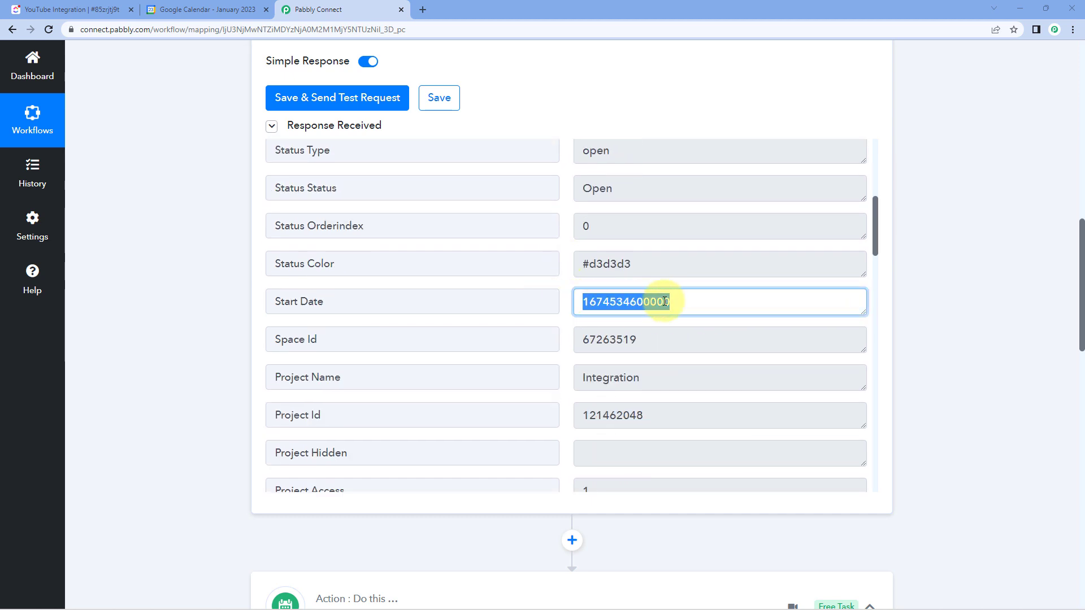
- Map the Start Date from the ClickUp New Task step into the formatter's Date field
{"action": "scroll", "coordinate": [232, 300], "scroll_direction": "down", "scroll_amount": 5}
{"action": "scroll", "coordinate": [233, 300], "scroll_direction": "down", "scroll_amount": 5}
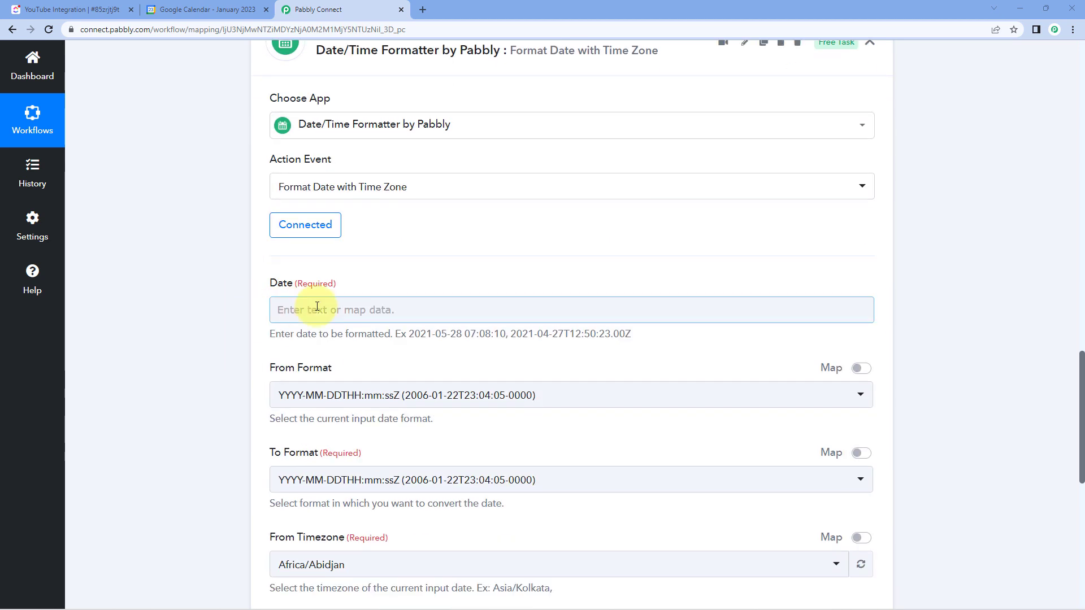
{"action": "scroll", "coordinate": [236, 304], "scroll_direction": "down", "scroll_amount": 2}
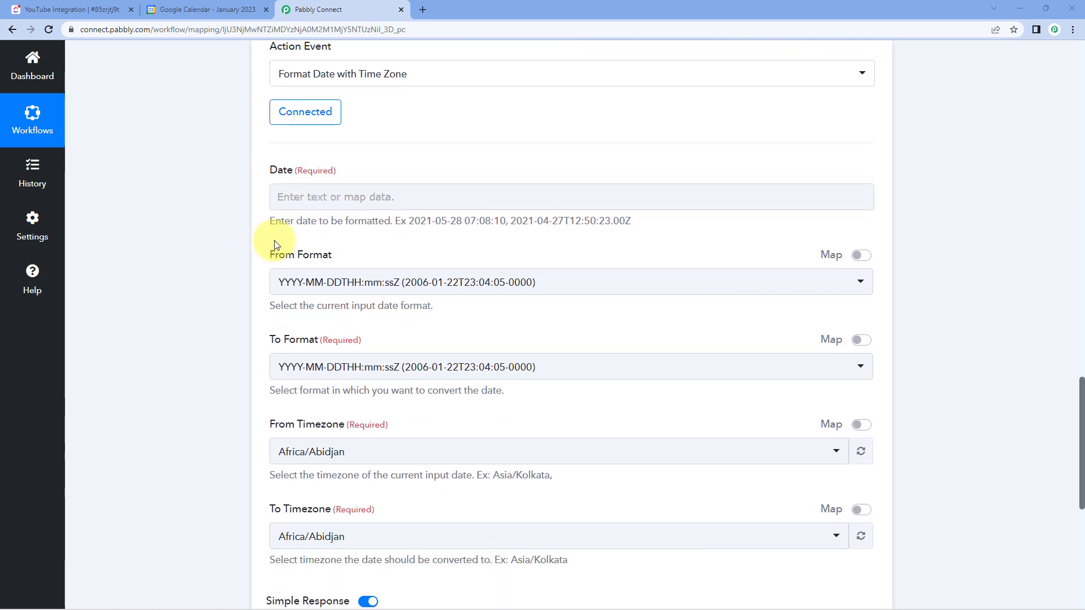
{"action": "left_click", "coordinate": [310, 196]}
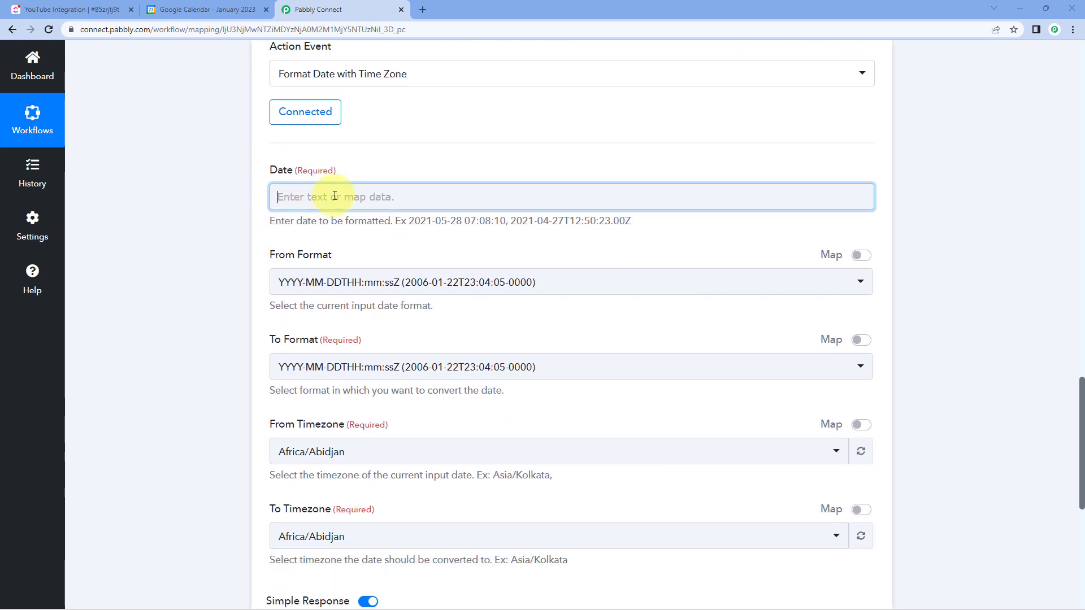
{"action": "left_click", "coordinate": [396, 295]}
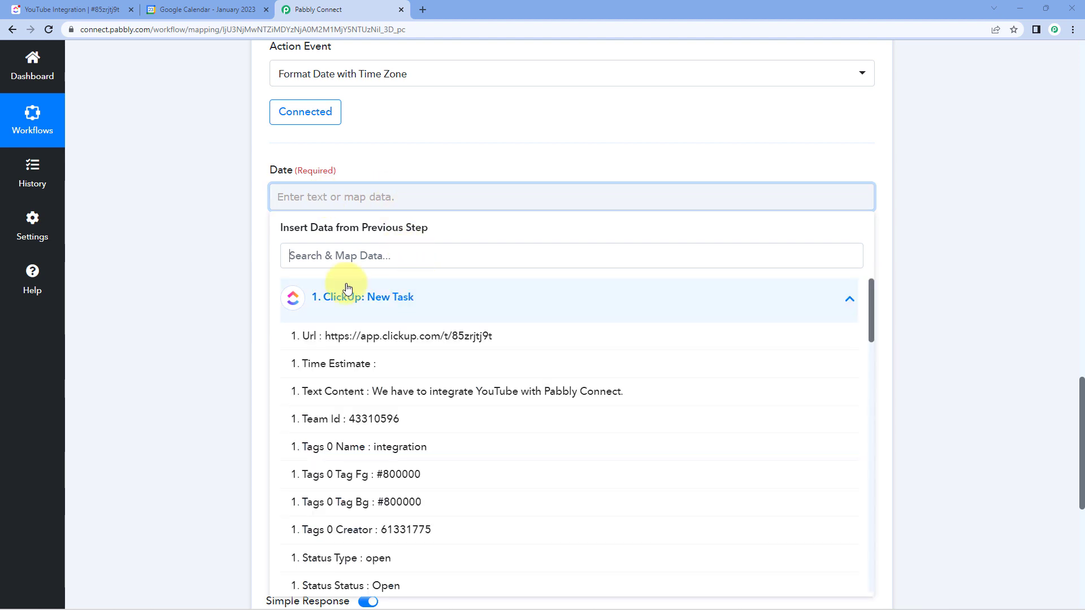
{"action": "scroll", "coordinate": [221, 292], "scroll_direction": "down", "scroll_amount": 1}
{"action": "scroll", "coordinate": [376, 298], "scroll_direction": "down", "scroll_amount": 5}
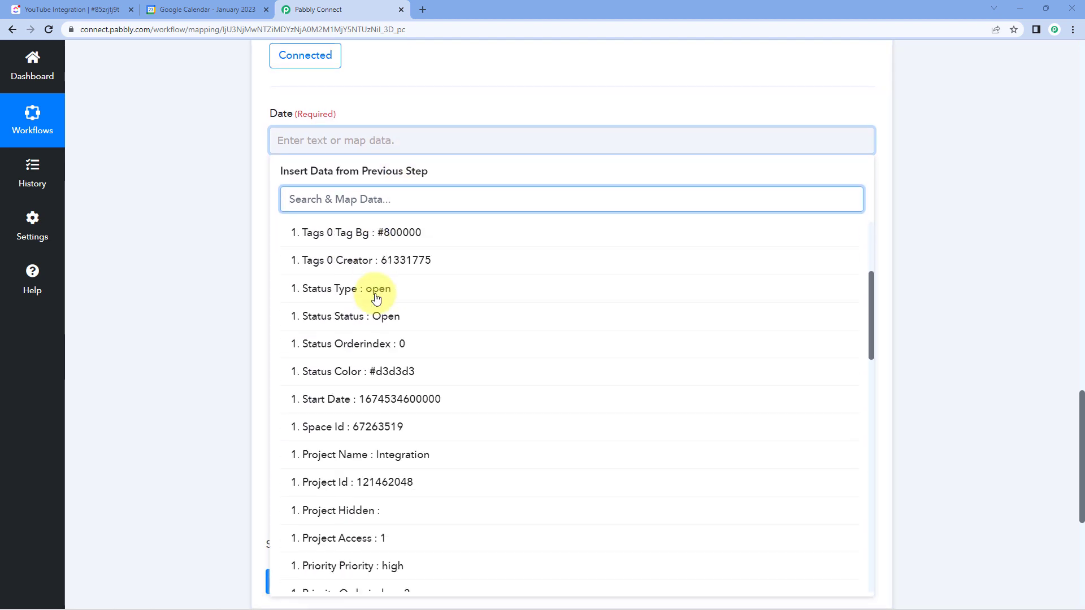
{"action": "left_click", "coordinate": [352, 332]}
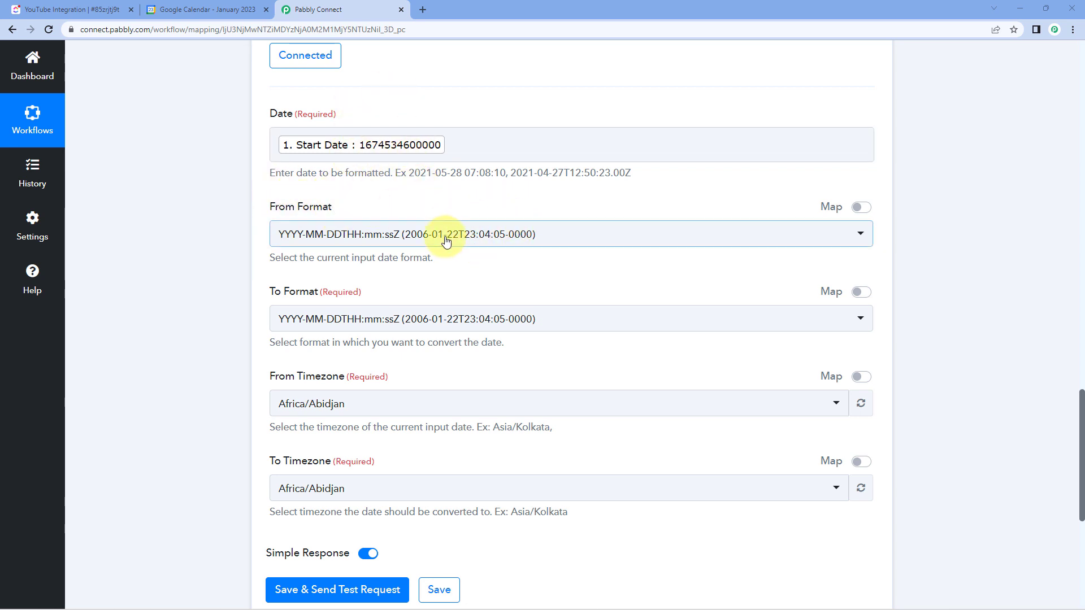
- Set the From Format to Timestamp in Millisecond and the To Format to YYYY-MM-DDTHH:mm:ssZ
{"action": "left_click", "coordinate": [476, 234]}
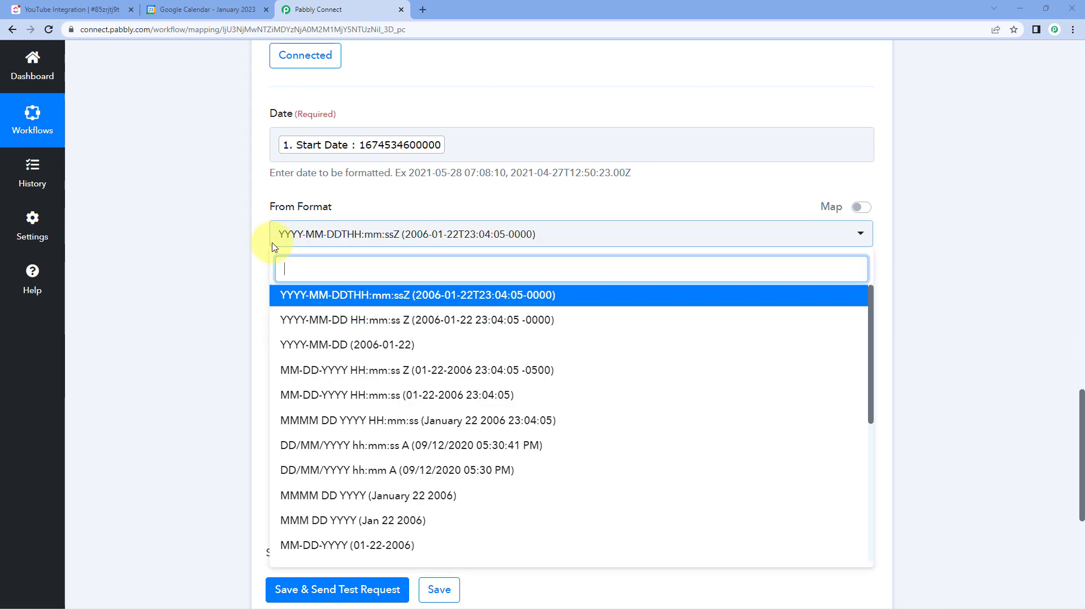
{"action": "scroll", "coordinate": [236, 243], "scroll_direction": "down", "scroll_amount": 2}
{"action": "scroll", "coordinate": [435, 298], "scroll_direction": "down", "scroll_amount": 2}
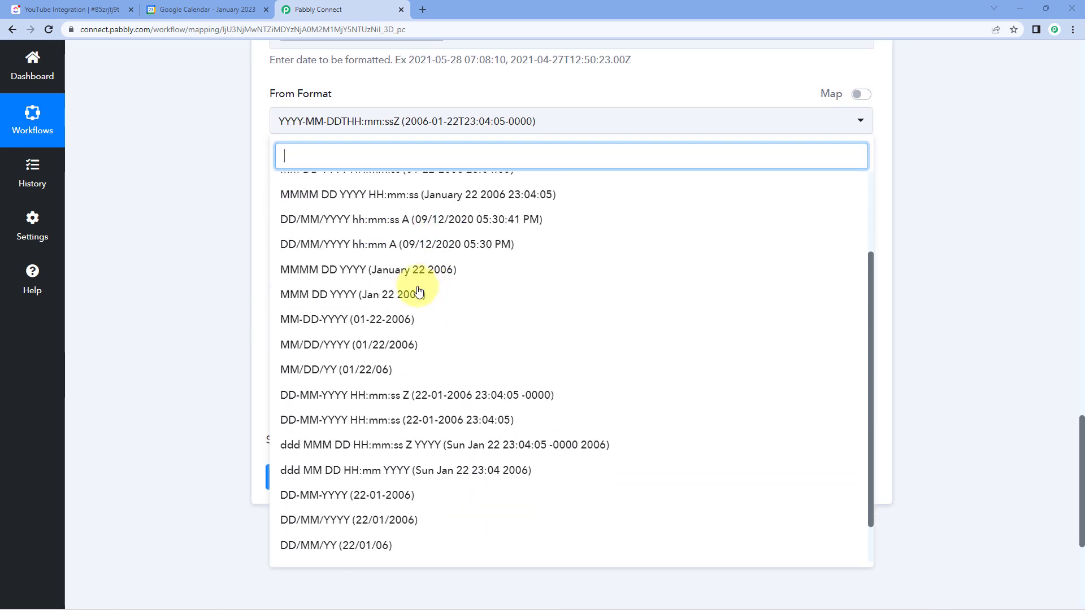
{"action": "scroll", "coordinate": [431, 295], "scroll_direction": "down", "scroll_amount": 1}
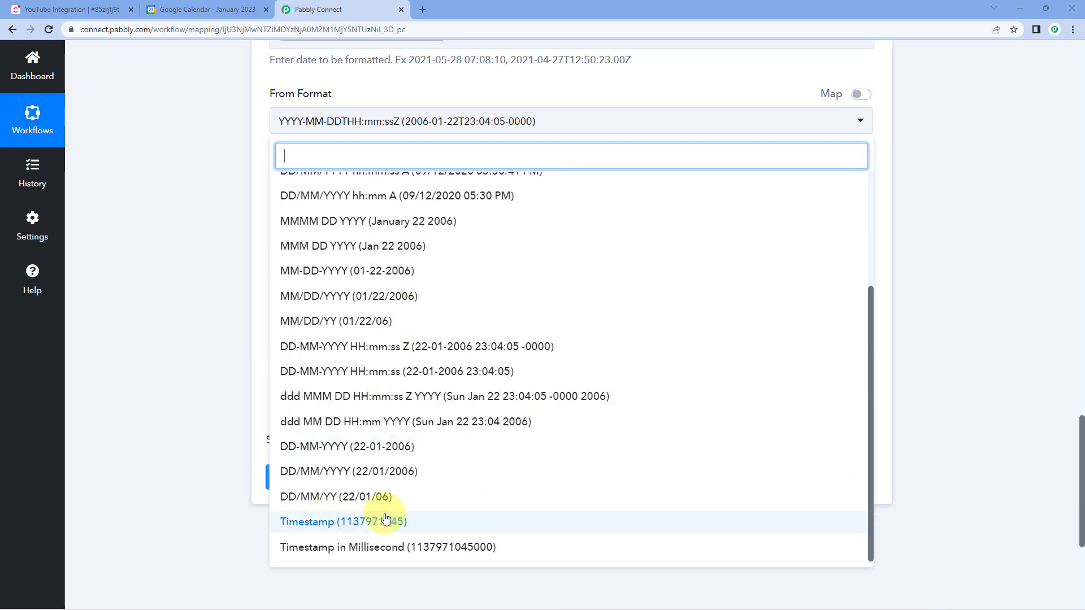
{"action": "left_click", "coordinate": [376, 552]}
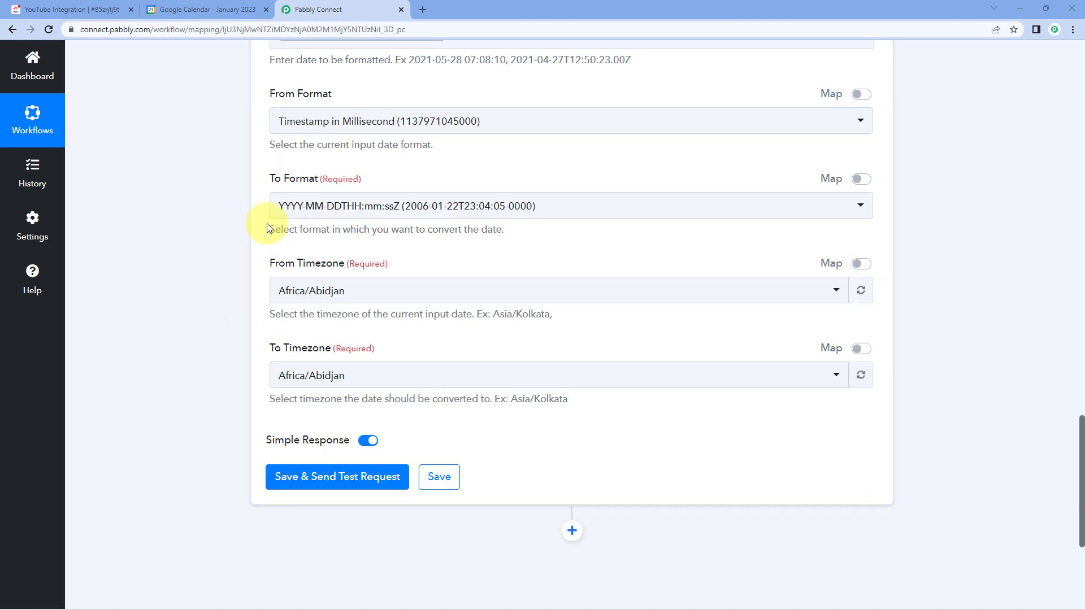
{"action": "left_click", "coordinate": [334, 211]}
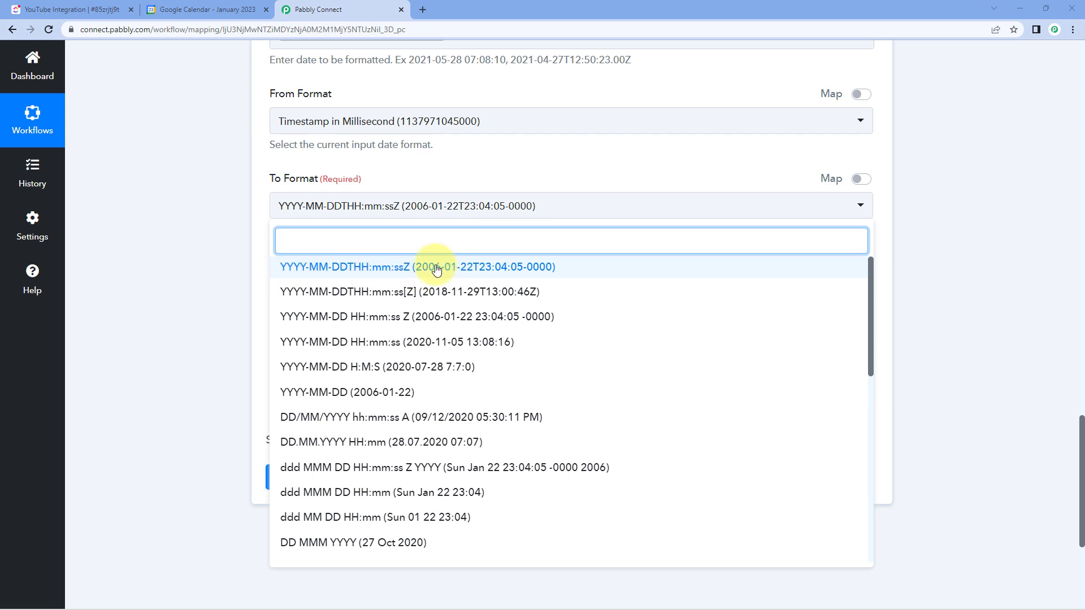
{"action": "left_click", "coordinate": [343, 270]}
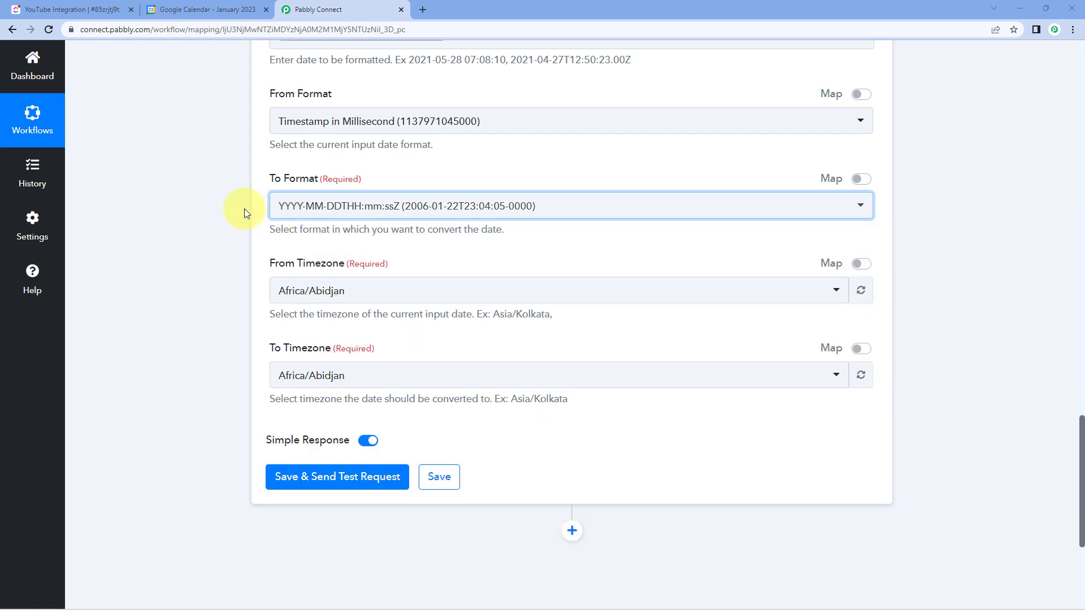
- Search the From Timezone options for "utc" and select Etc/UTC
{"action": "scroll", "coordinate": [271, 198], "scroll_direction": "down", "scroll_amount": 2}
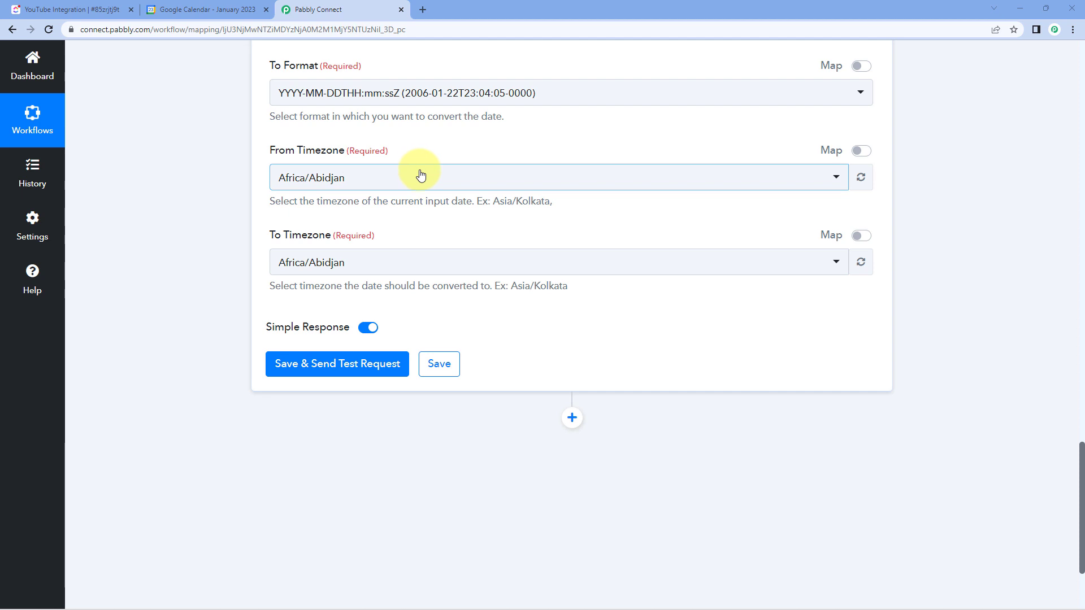
{"action": "scroll", "coordinate": [421, 176], "scroll_direction": "up", "scroll_amount": 4}
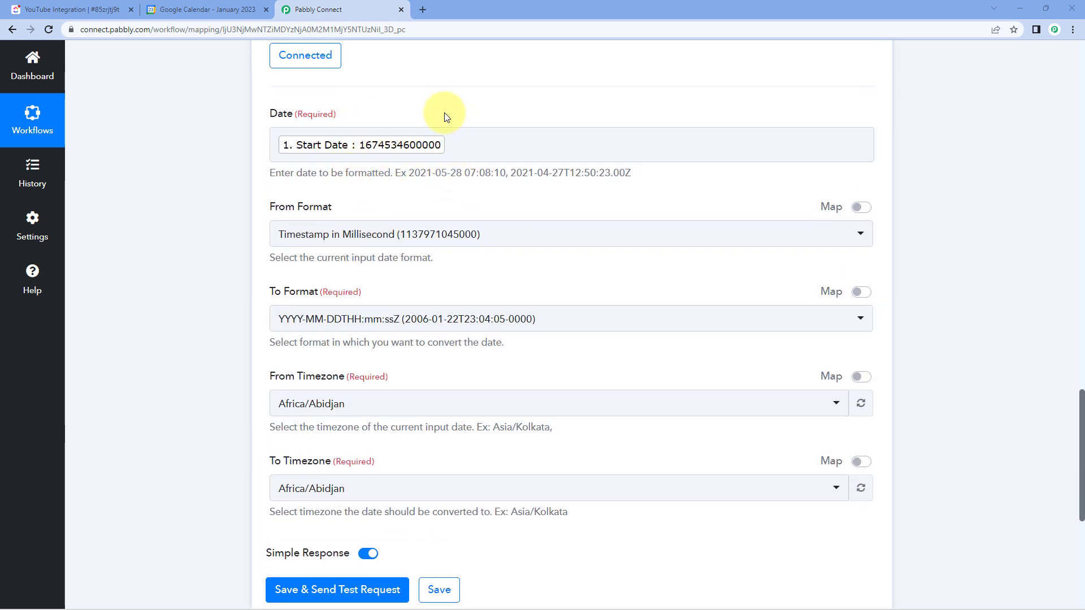
{"action": "scroll", "coordinate": [400, 320], "scroll_direction": "down", "scroll_amount": 2}
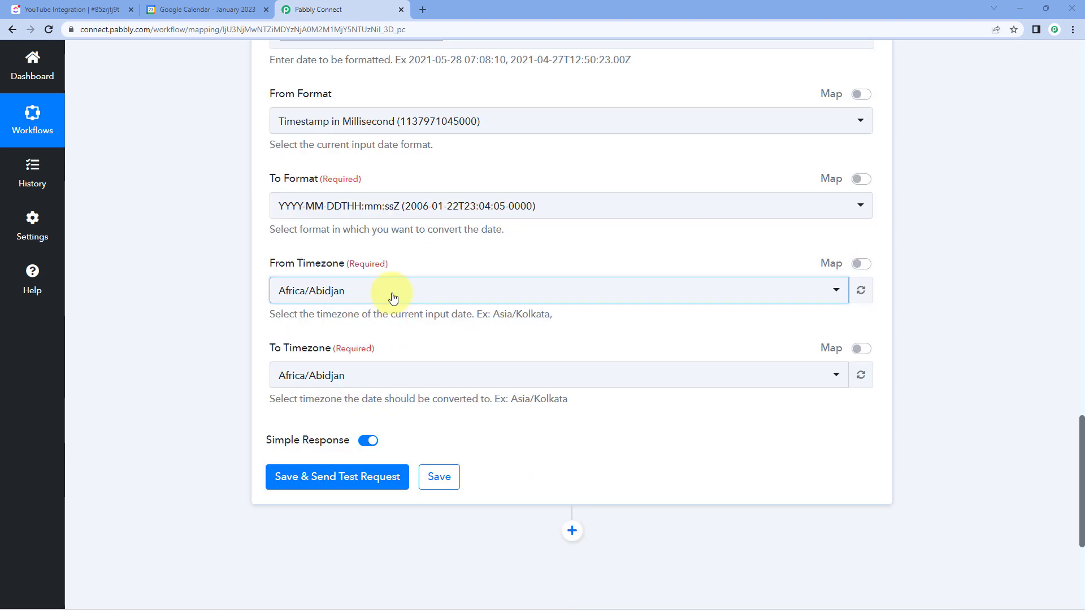
{"action": "left_click", "coordinate": [387, 294]}
{"action": "type", "text": "utc"}
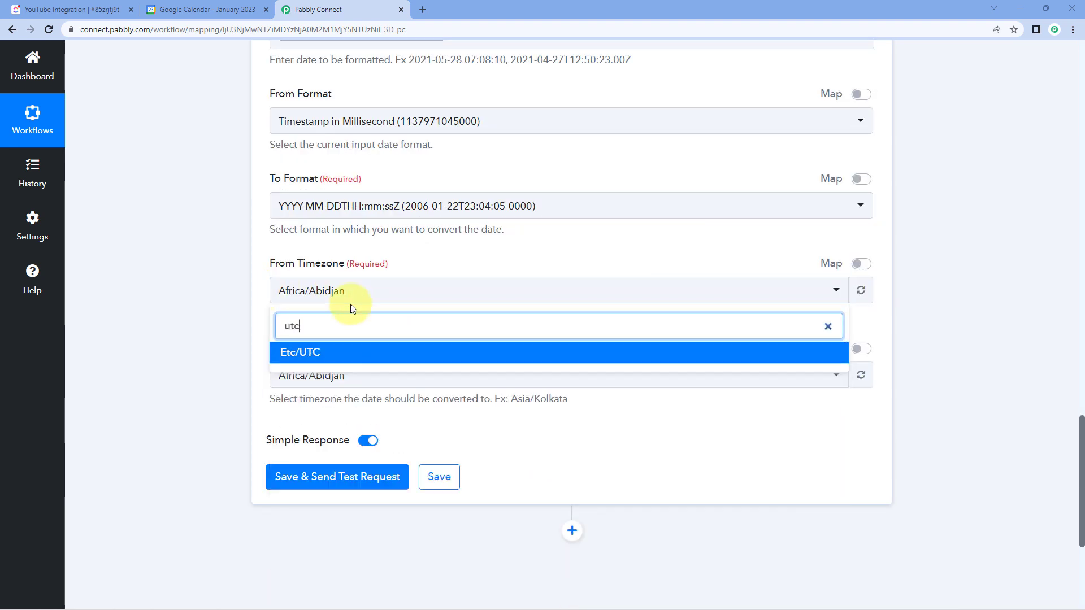
{"action": "left_click", "coordinate": [315, 355]}
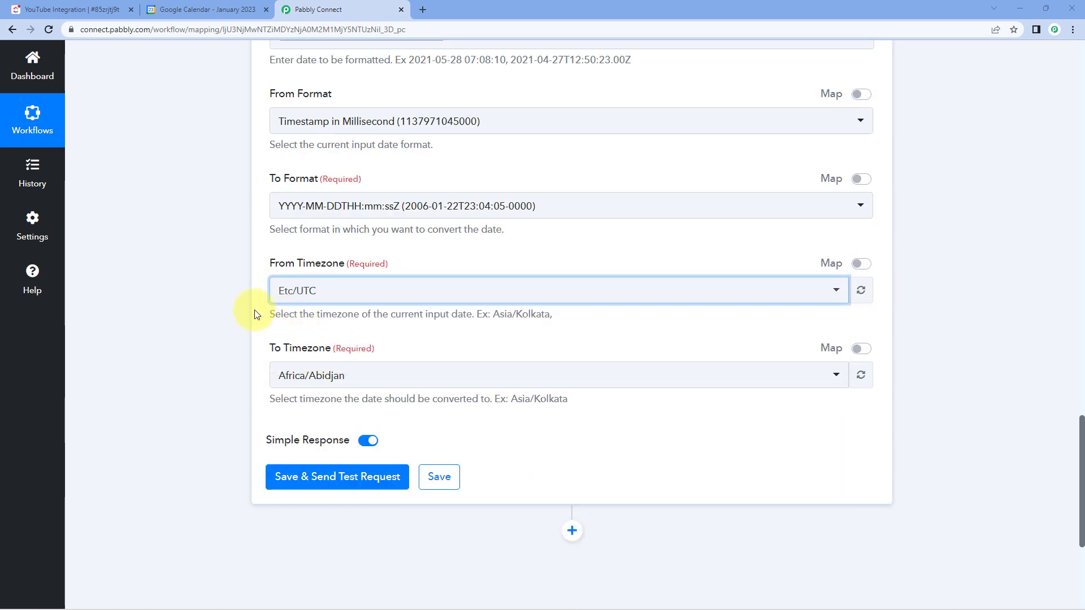
- Set the To Timezone to Asia/Kolkata, then save the formatter step and send its test request
{"action": "scroll", "coordinate": [266, 271], "scroll_direction": "down", "scroll_amount": 2}
{"action": "left_click", "coordinate": [407, 262]}
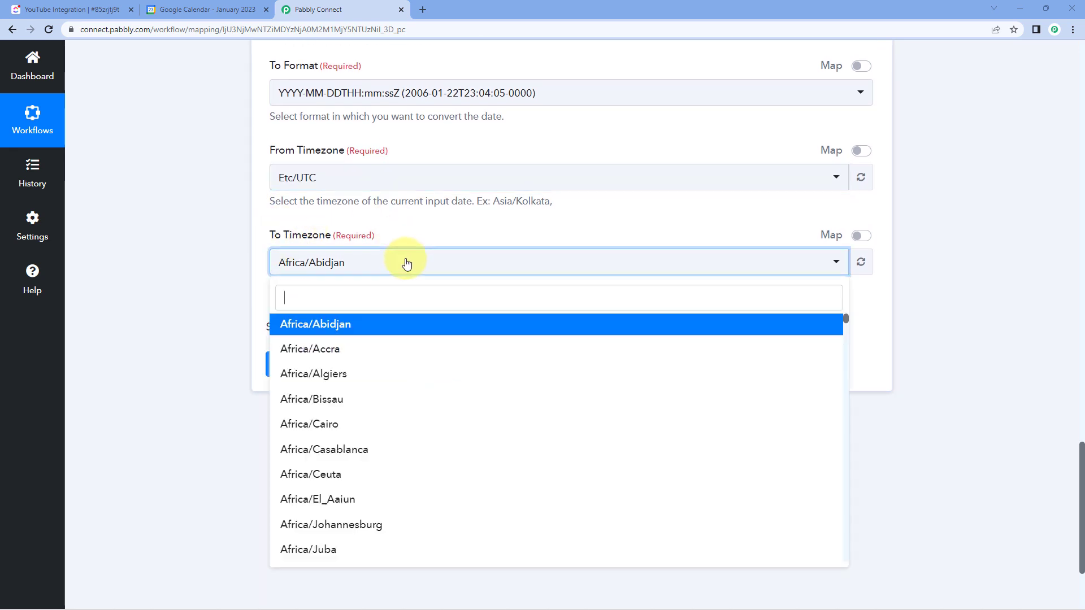
{"action": "type", "text": "kol"}
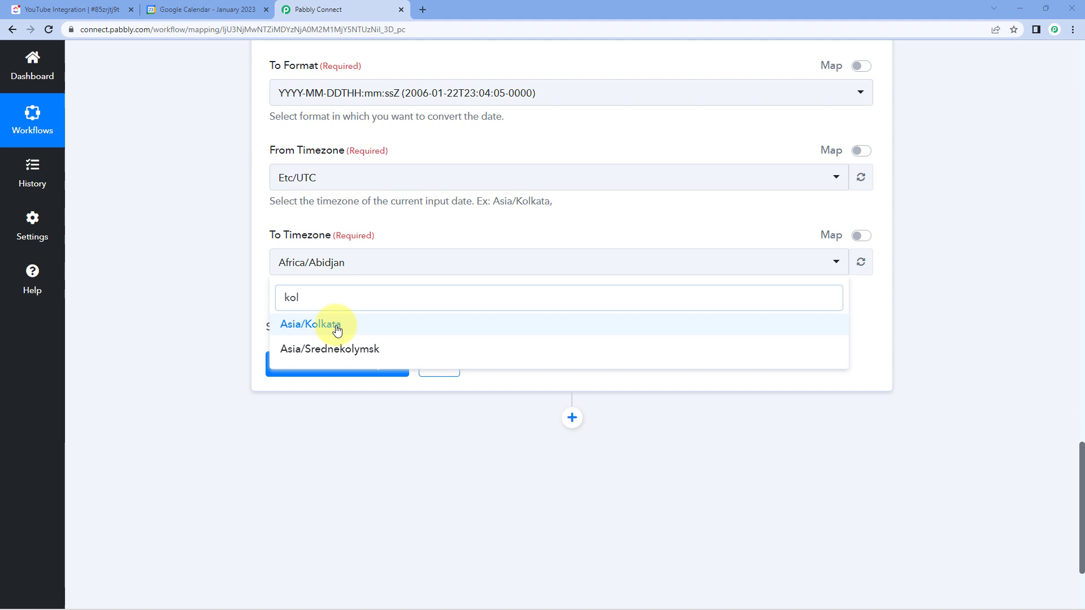
{"action": "left_click", "coordinate": [337, 330]}
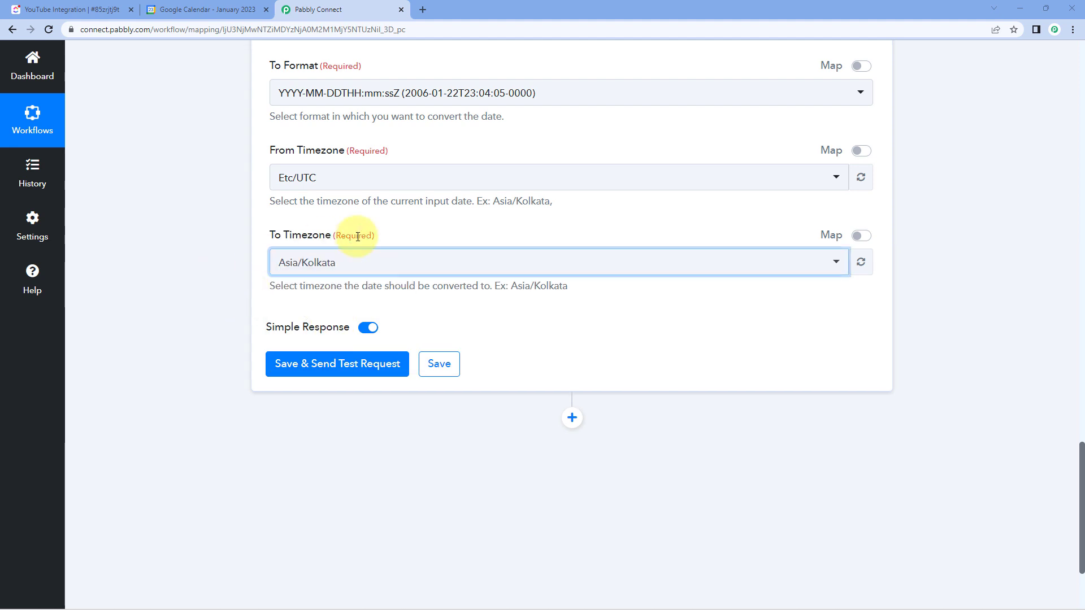
{"action": "left_click", "coordinate": [340, 364]}
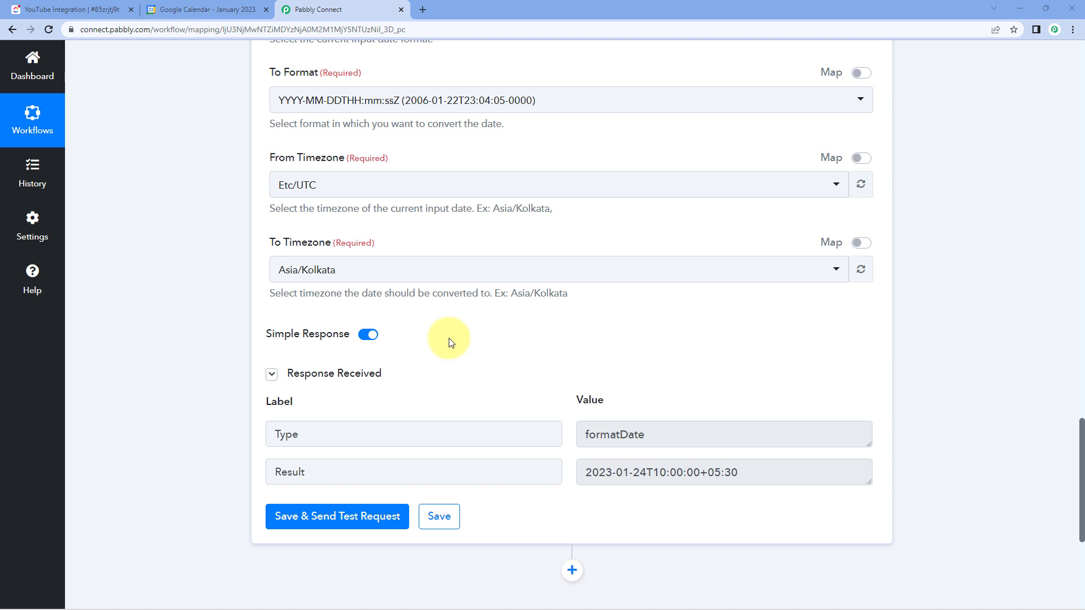
- Compare the formatted Result with the mapped Start Date timestamp and the start date of the YouTube Integration task in ClickUp
{"action": "scroll", "coordinate": [450, 342], "scroll_direction": "down", "scroll_amount": 2}
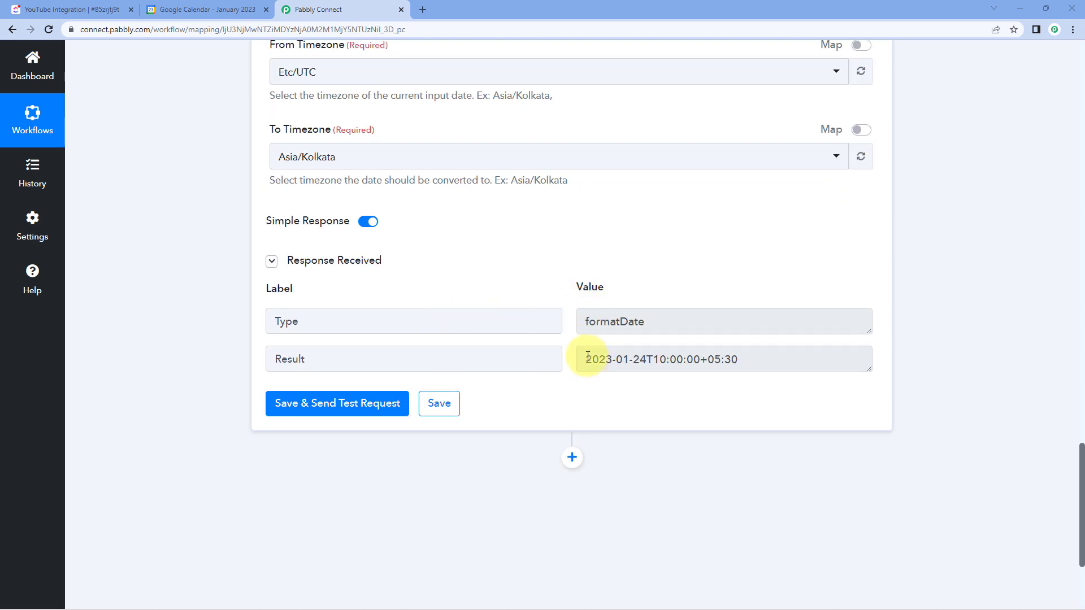
{"action": "scroll", "coordinate": [545, 271], "scroll_direction": "up", "scroll_amount": 7}
{"action": "scroll", "coordinate": [439, 165], "scroll_direction": "up", "scroll_amount": 1}
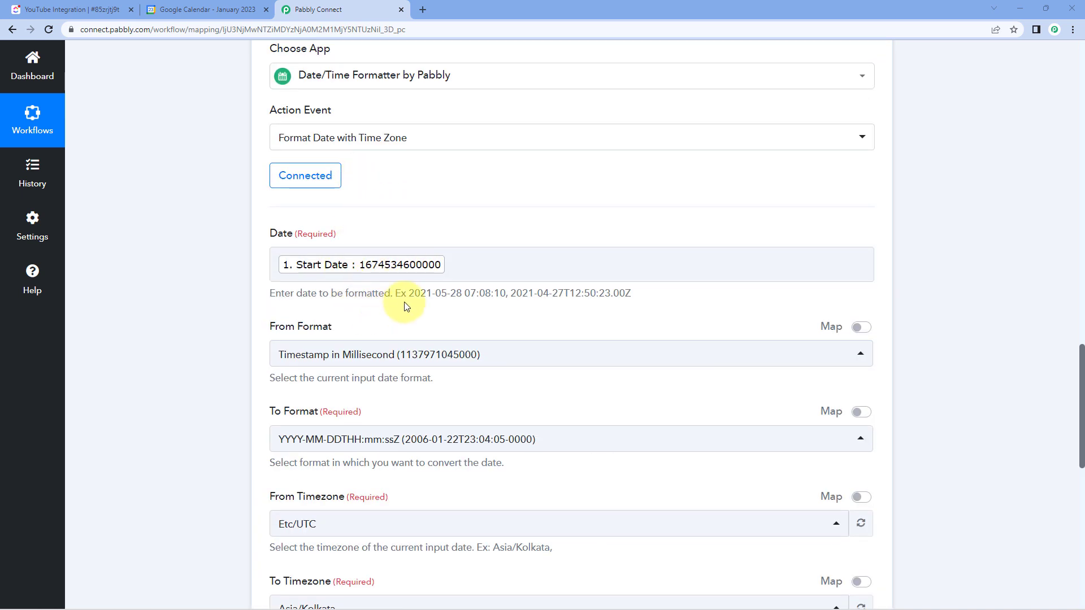
{"action": "scroll", "coordinate": [482, 315], "scroll_direction": "down", "scroll_amount": 10}
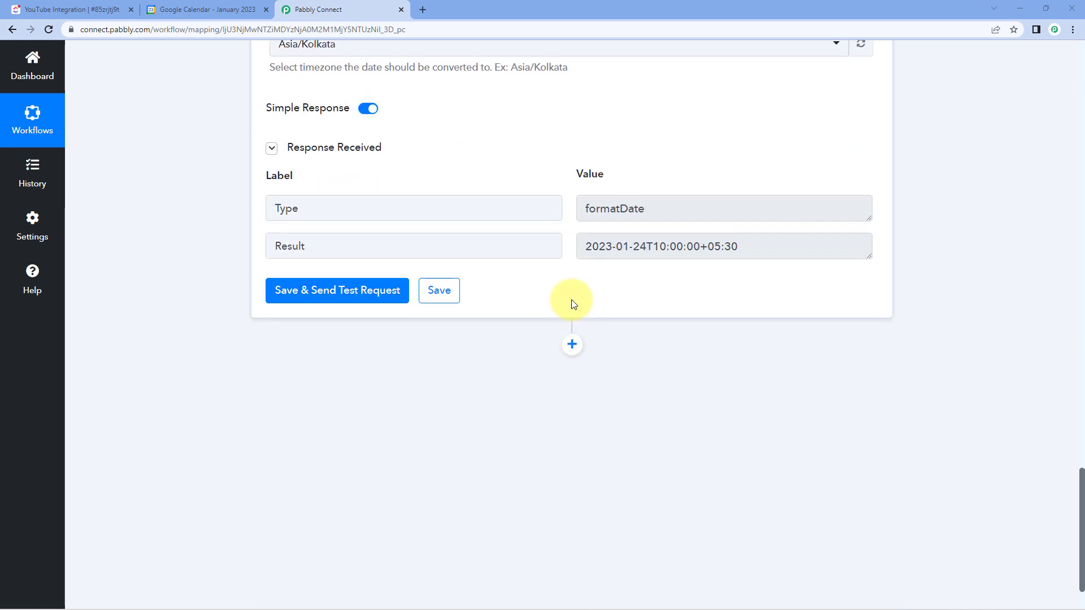
{"action": "left_click_drag", "start_coordinate": [583, 252], "coordinate": [700, 248]}
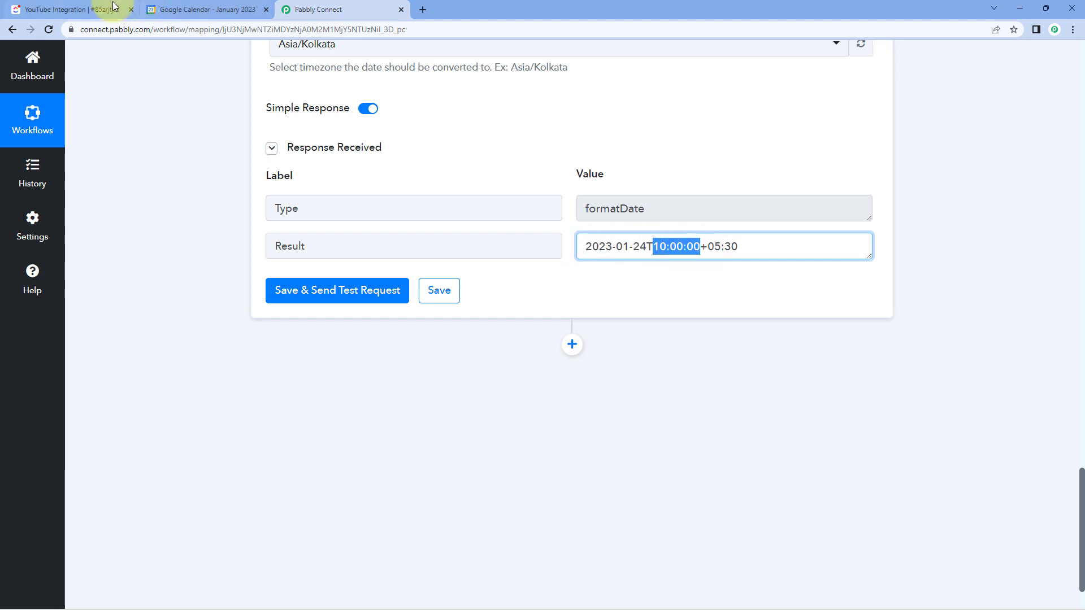
{"action": "left_click", "coordinate": [95, 10]}
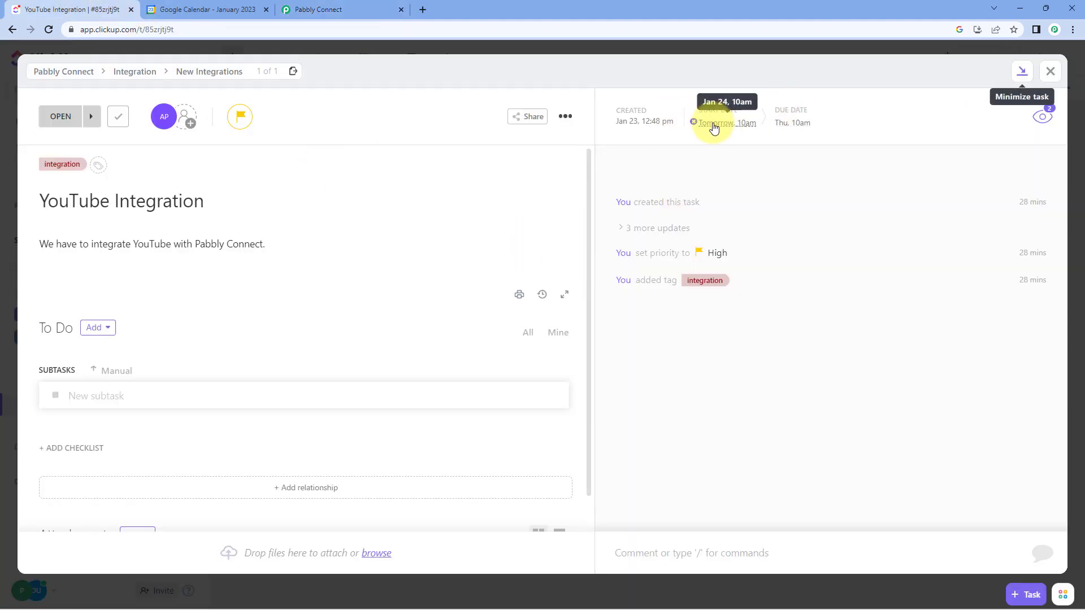
- Return to the Pabbly Connect workflow and locate the Due Date timestamp in the ClickUp trigger's received response
{"action": "left_click", "coordinate": [344, 6]}
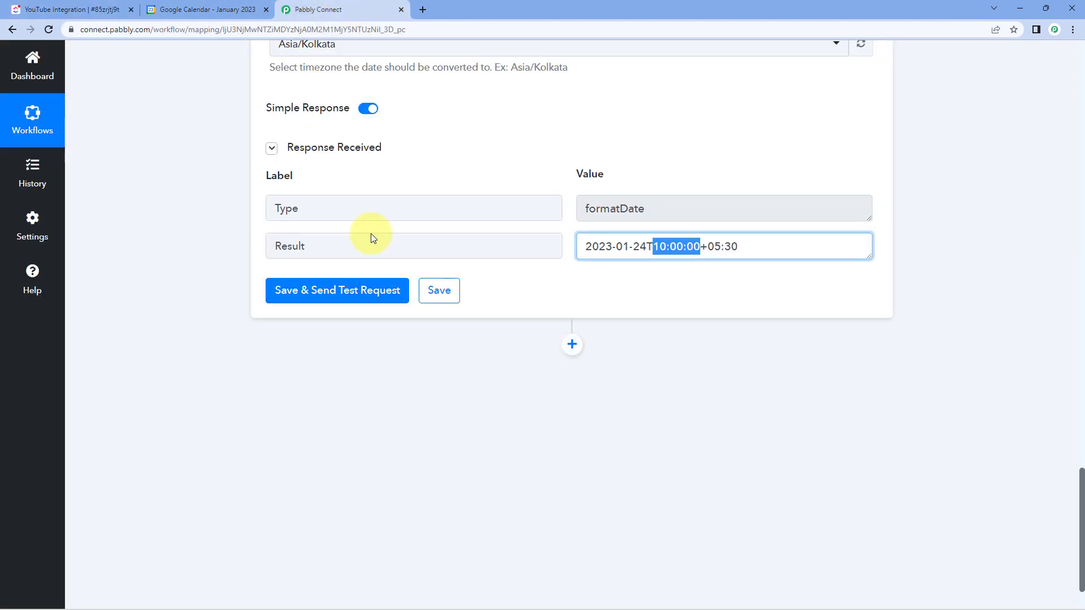
{"action": "scroll", "coordinate": [670, 256], "scroll_direction": "up", "scroll_amount": 3}
{"action": "scroll", "coordinate": [670, 256], "scroll_direction": "up", "scroll_amount": 12}
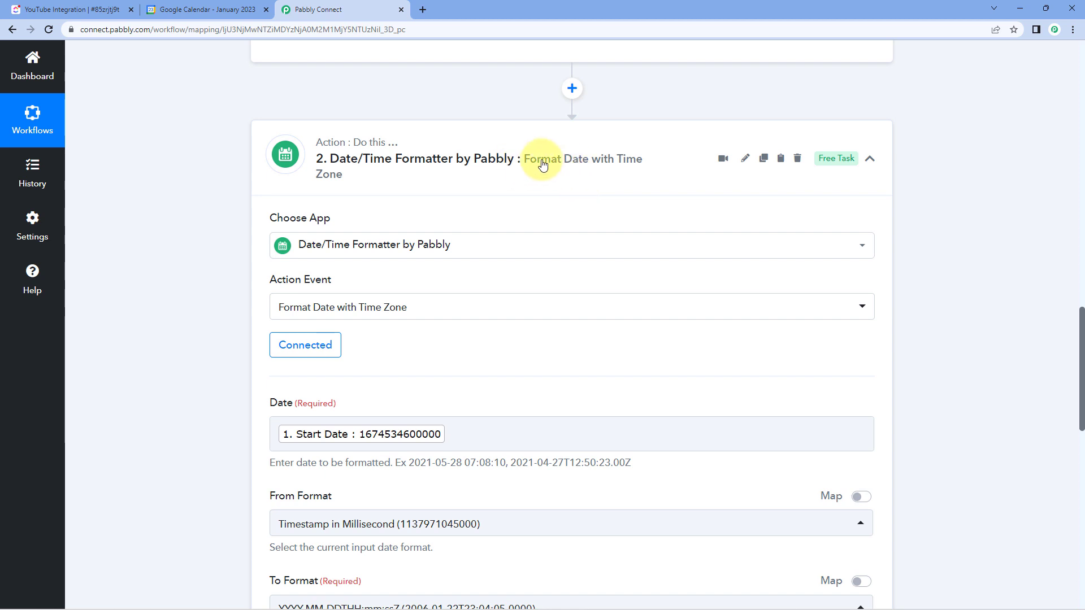
{"action": "scroll", "coordinate": [541, 164], "scroll_direction": "up", "scroll_amount": 6}
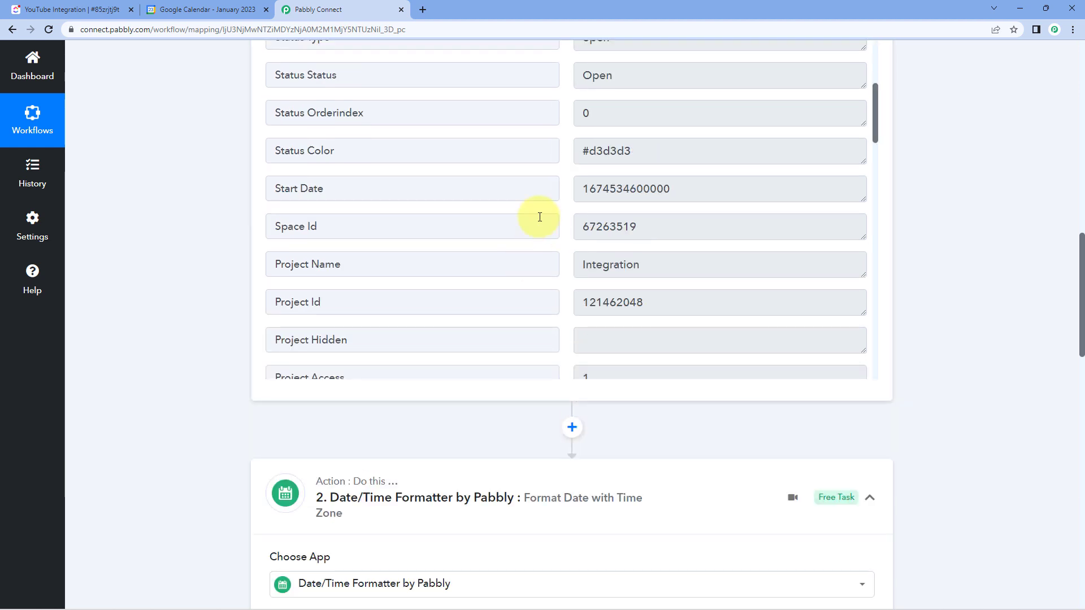
{"action": "scroll", "coordinate": [540, 217], "scroll_direction": "down", "scroll_amount": 9}
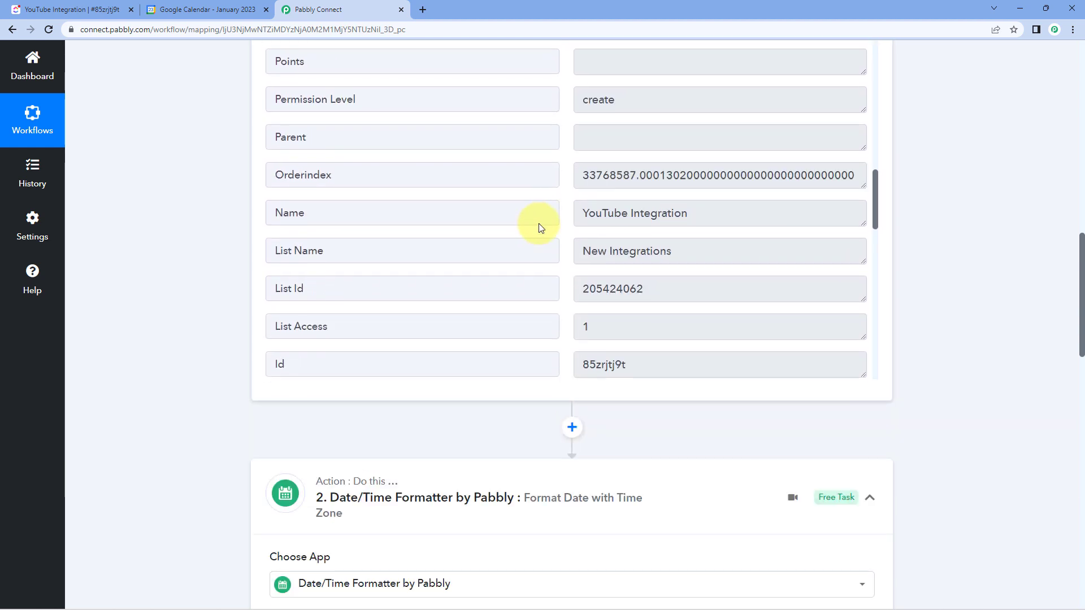
{"action": "scroll", "coordinate": [538, 222], "scroll_direction": "down", "scroll_amount": 6}
{"action": "left_click_drag", "start_coordinate": [695, 226], "coordinate": [559, 218]}
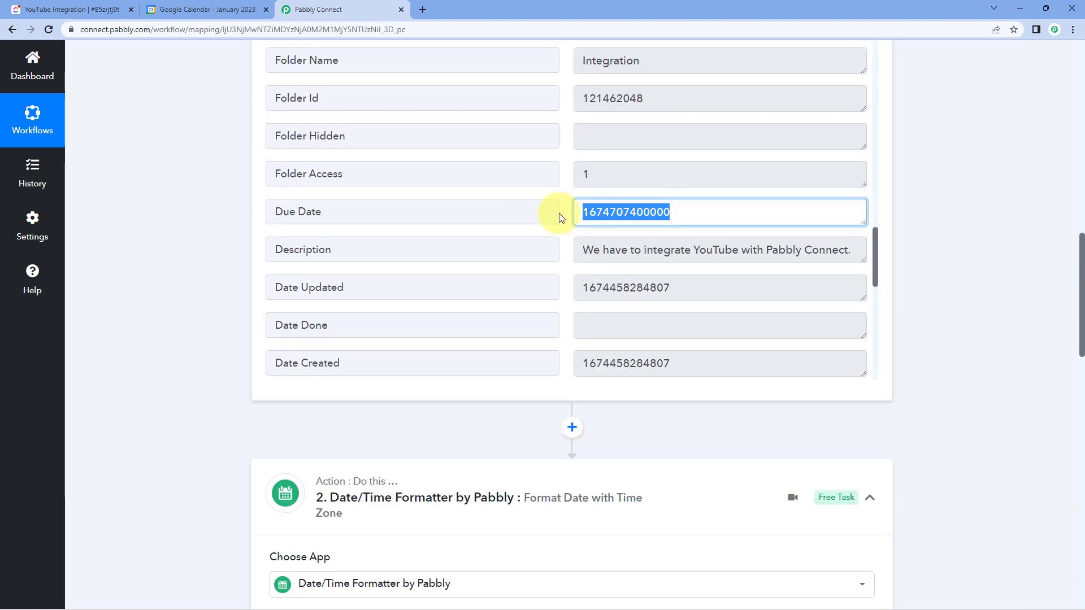
- Copy the Date/Time Formatter step, paste the duplicate directly below it, and collapse the original step
{"action": "scroll", "coordinate": [973, 212], "scroll_direction": "down", "scroll_amount": 4}
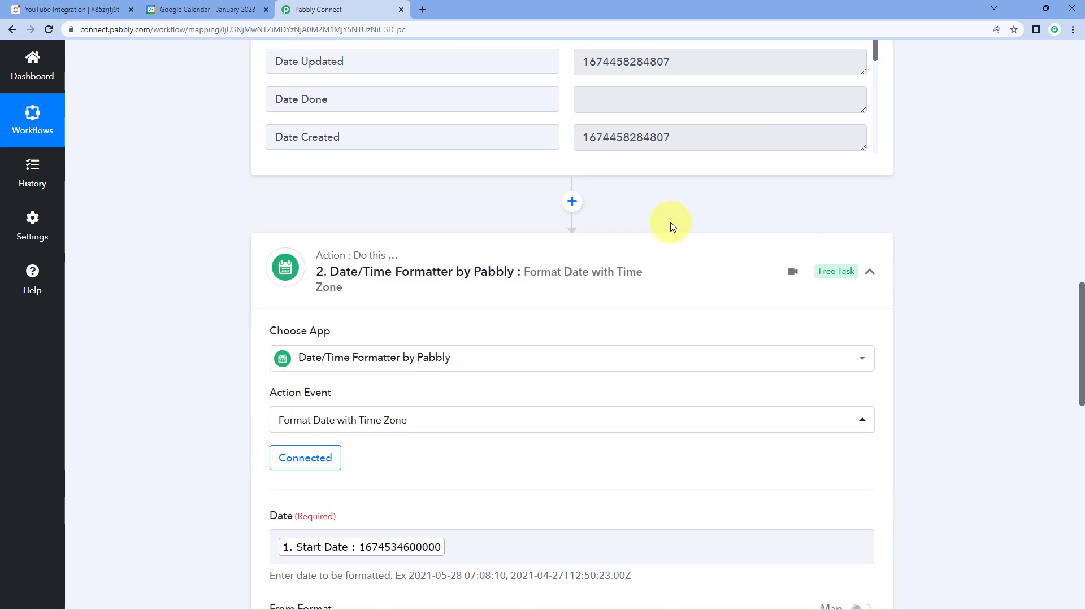
{"action": "scroll", "coordinate": [705, 225], "scroll_direction": "down", "scroll_amount": 1}
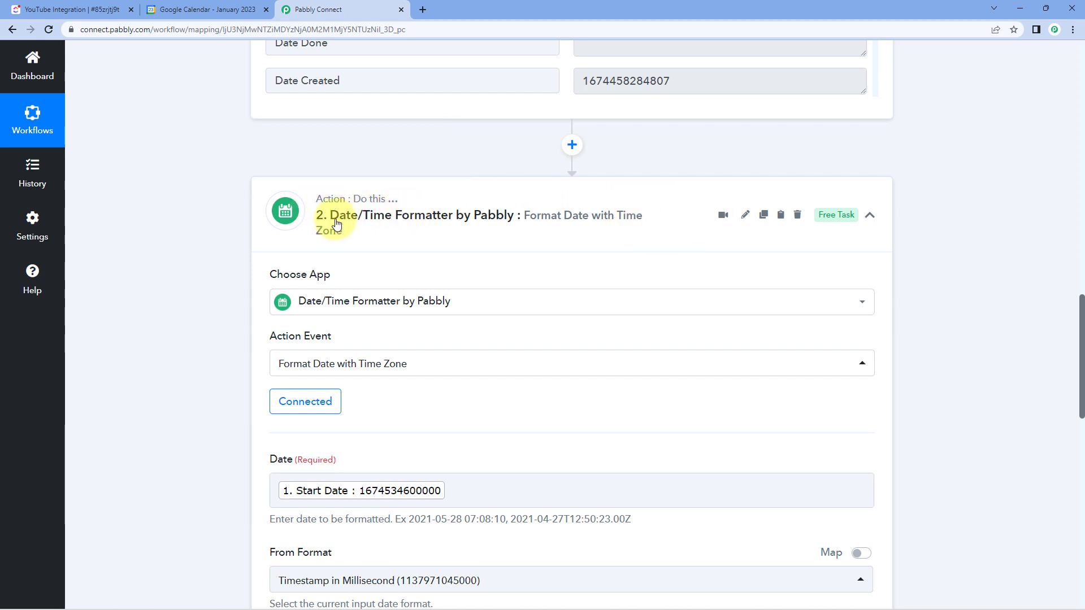
{"action": "left_click", "coordinate": [764, 218]}
{"action": "left_click", "coordinate": [568, 380]}
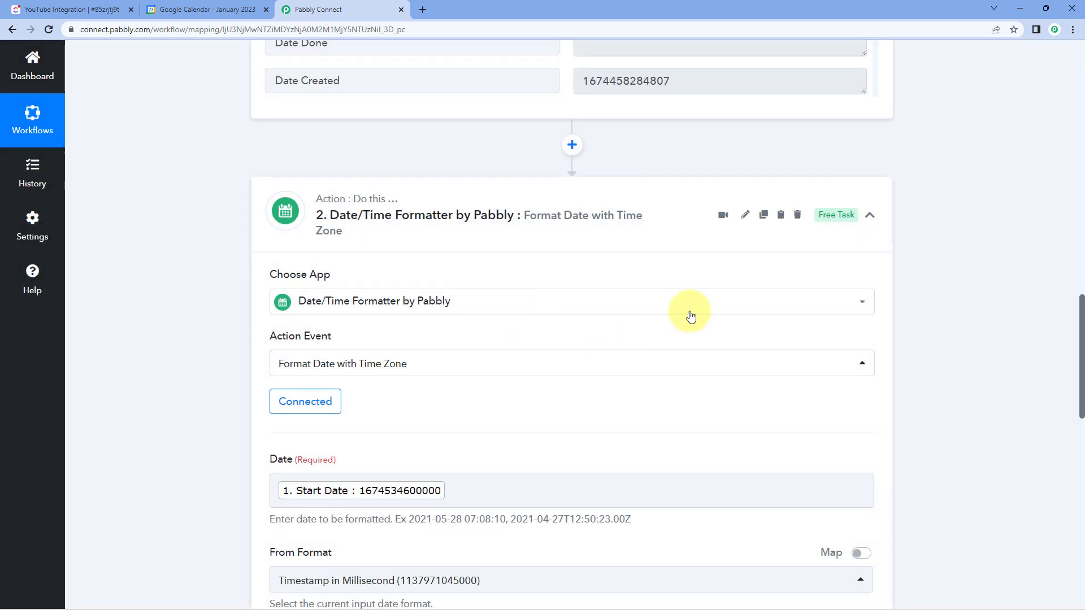
{"action": "left_click", "coordinate": [781, 218]}
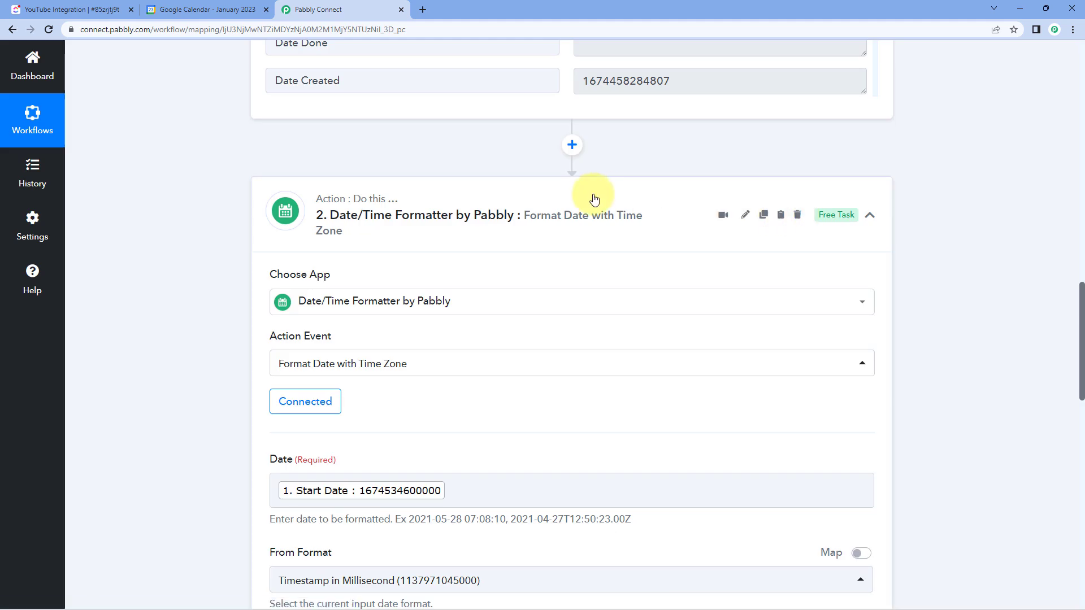
{"action": "left_click", "coordinate": [594, 199]}
{"action": "scroll", "coordinate": [536, 196], "scroll_direction": "down", "scroll_amount": 1}
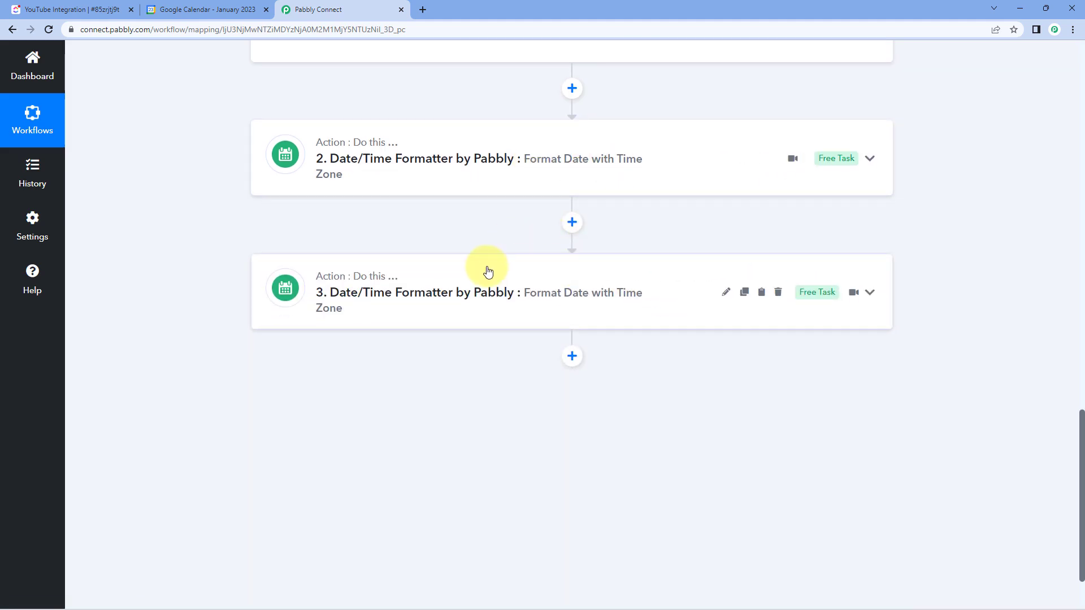
- In the duplicated formatter step, replace the mapped Start Date with the Due Date from the ClickUp new task
{"action": "left_click", "coordinate": [449, 277]}
{"action": "scroll", "coordinate": [207, 236], "scroll_direction": "down", "scroll_amount": 2}
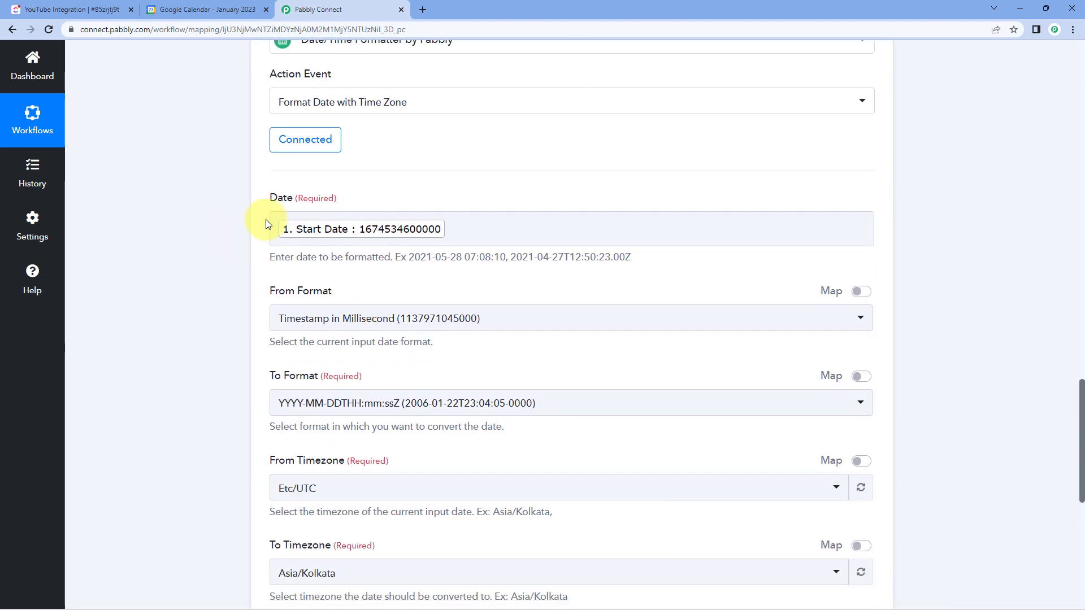
{"action": "scroll", "coordinate": [496, 191], "scroll_direction": "up", "scroll_amount": 4}
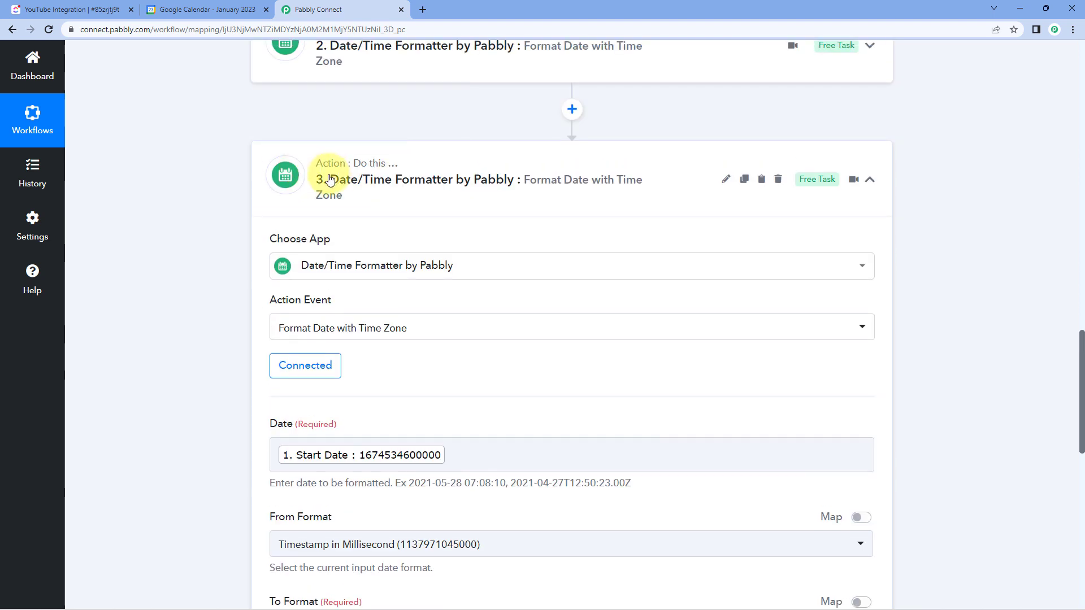
{"action": "scroll", "coordinate": [461, 285], "scroll_direction": "down", "scroll_amount": 3}
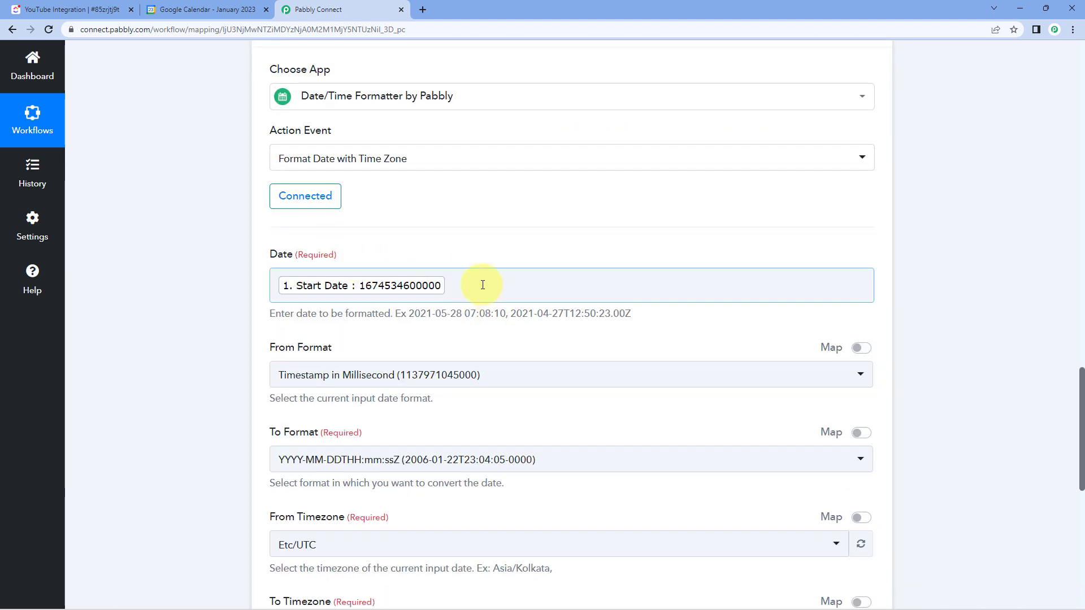
{"action": "left_click", "coordinate": [482, 285]}
{"action": "key", "text": "BackSpace"}
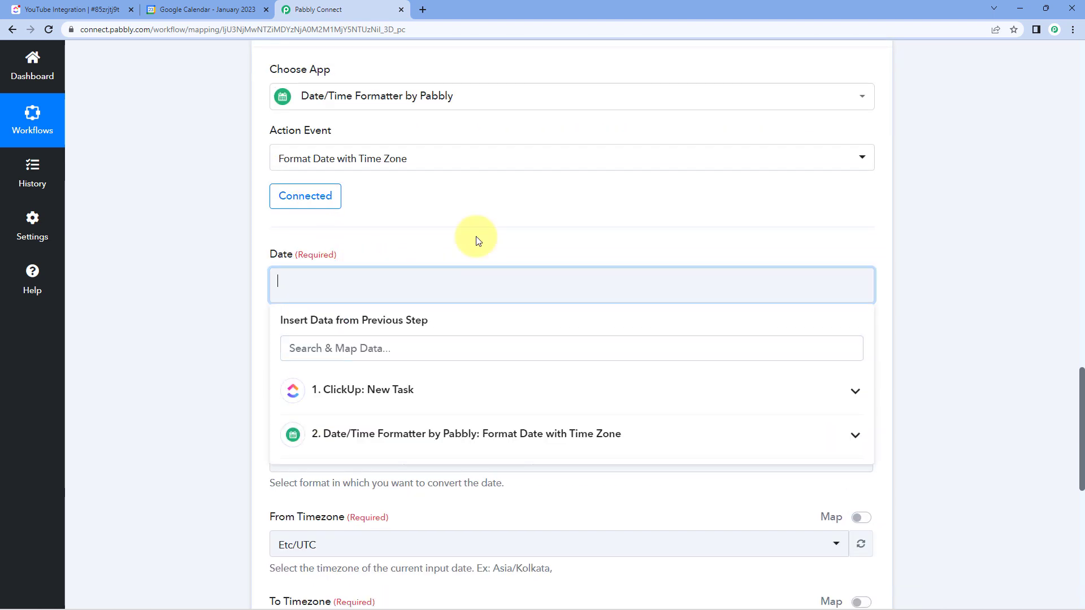
{"action": "scroll", "coordinate": [387, 226], "scroll_direction": "down", "scroll_amount": 2}
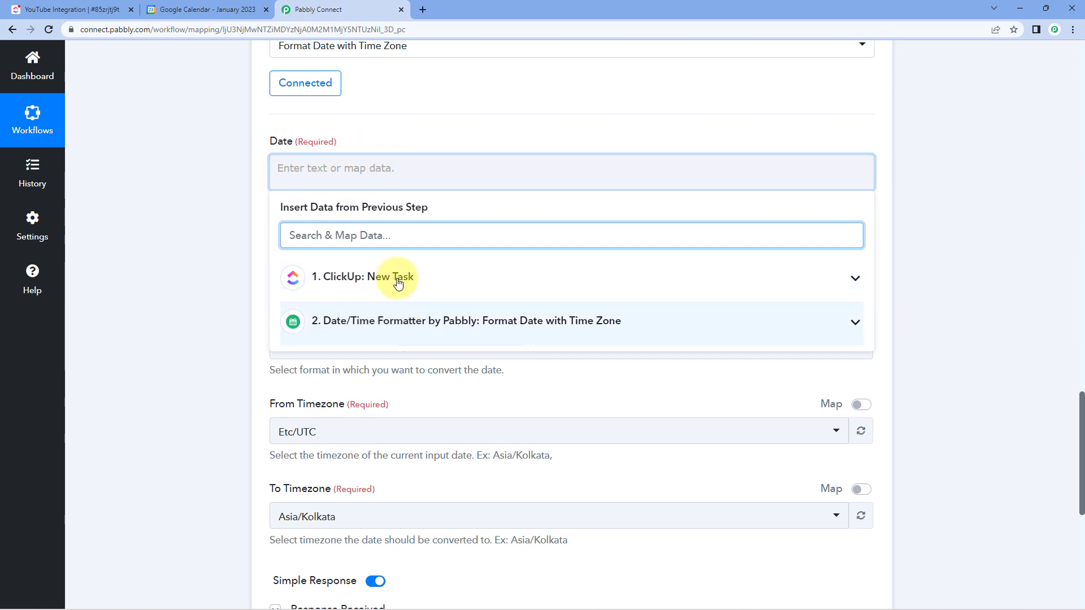
{"action": "left_click", "coordinate": [418, 278]}
{"action": "scroll", "coordinate": [397, 348], "scroll_direction": "down", "scroll_amount": 2}
{"action": "scroll", "coordinate": [397, 348], "scroll_direction": "down", "scroll_amount": 12}
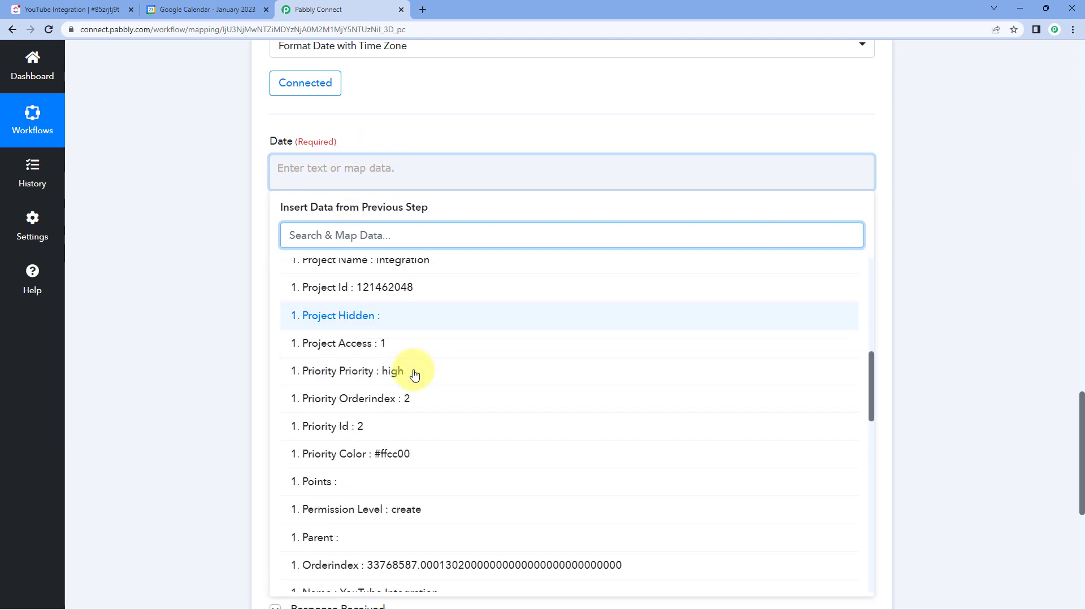
{"action": "scroll", "coordinate": [400, 339], "scroll_direction": "down", "scroll_amount": 3}
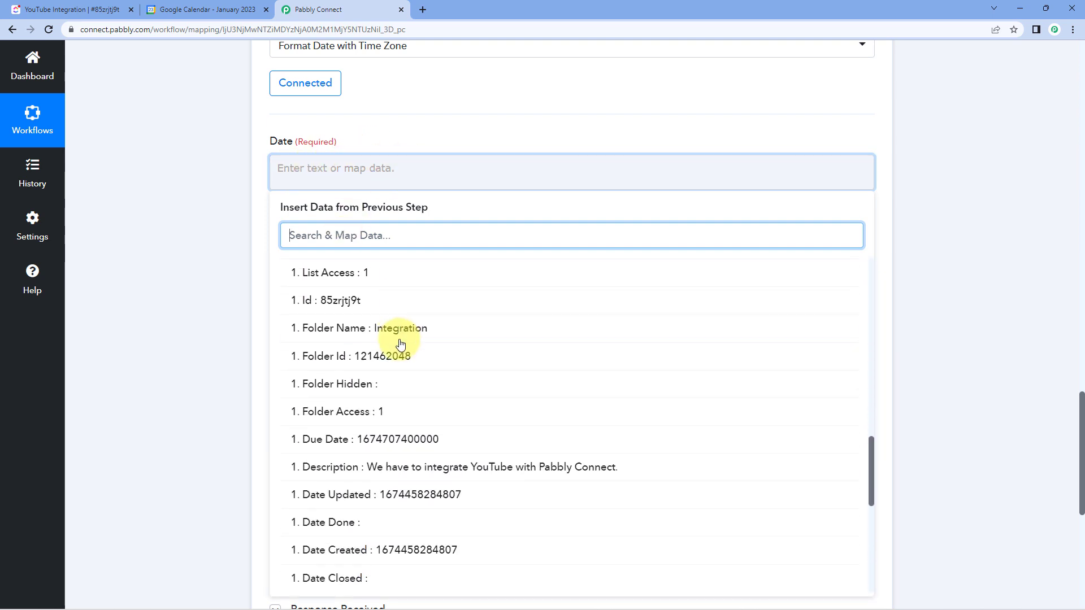
{"action": "left_click", "coordinate": [404, 382]}
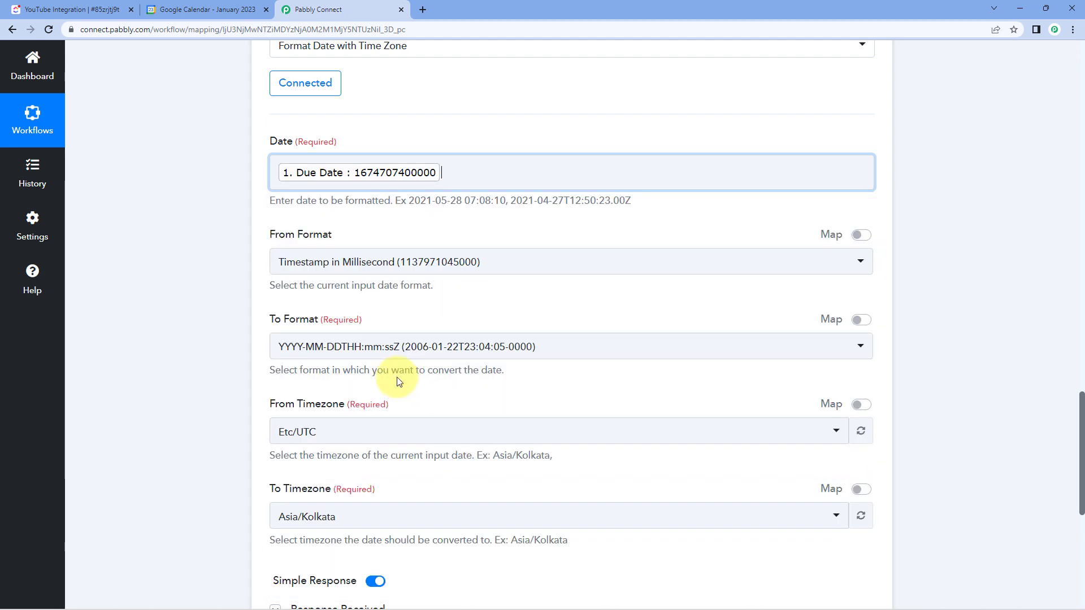
{"action": "left_click", "coordinate": [250, 253]}
- Save the due date formatter step, send its test request, and check the returned Result
{"action": "scroll", "coordinate": [377, 98], "scroll_direction": "down", "scroll_amount": 2}
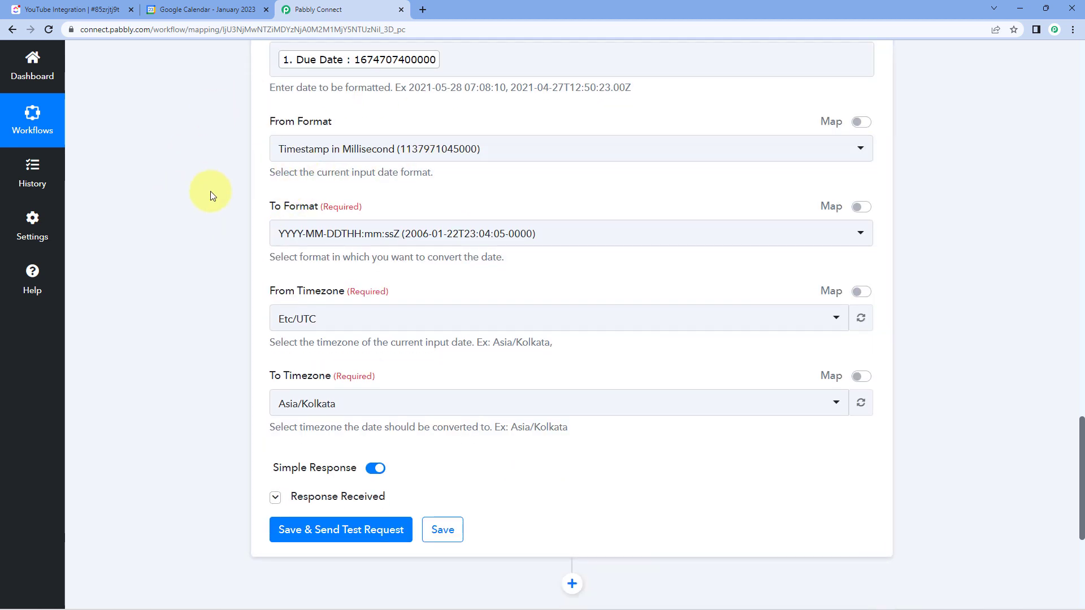
{"action": "scroll", "coordinate": [237, 355], "scroll_direction": "down", "scroll_amount": 1}
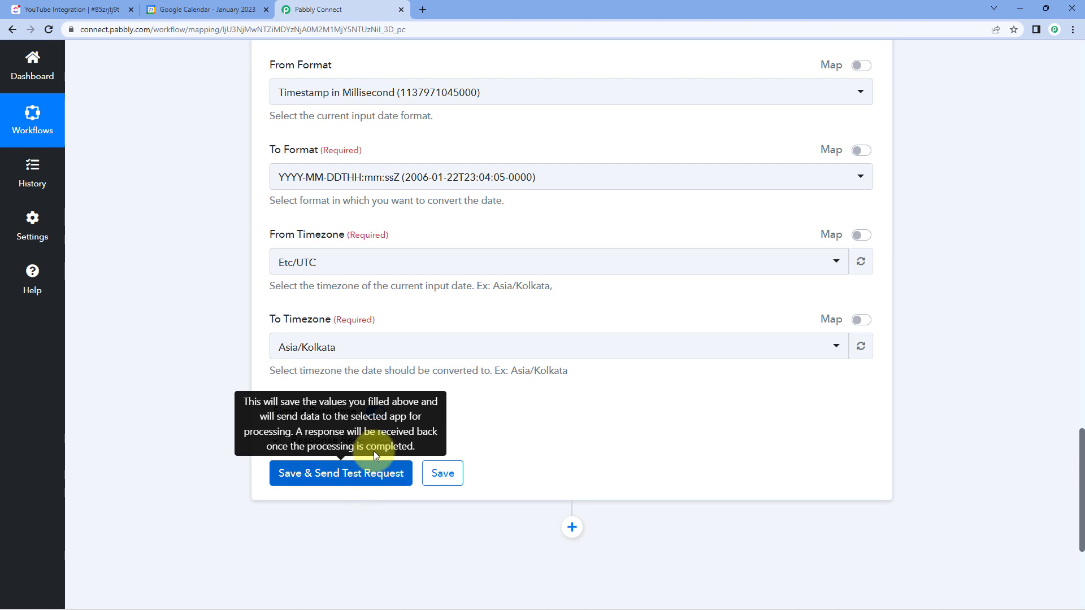
{"action": "left_click", "coordinate": [374, 472]}
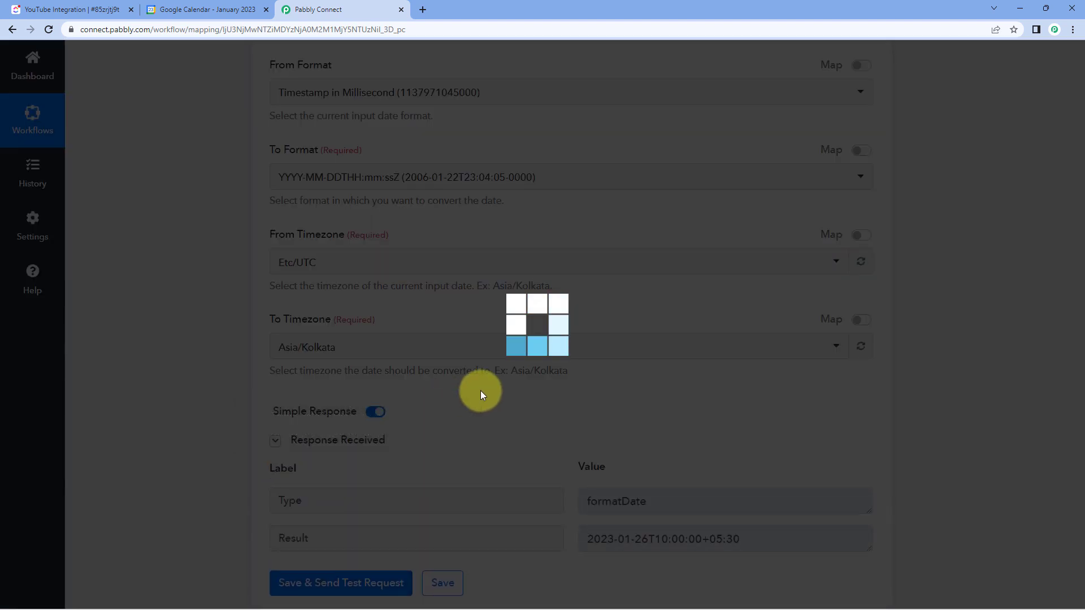
{"action": "scroll", "coordinate": [515, 382], "scroll_direction": "down", "scroll_amount": 2}
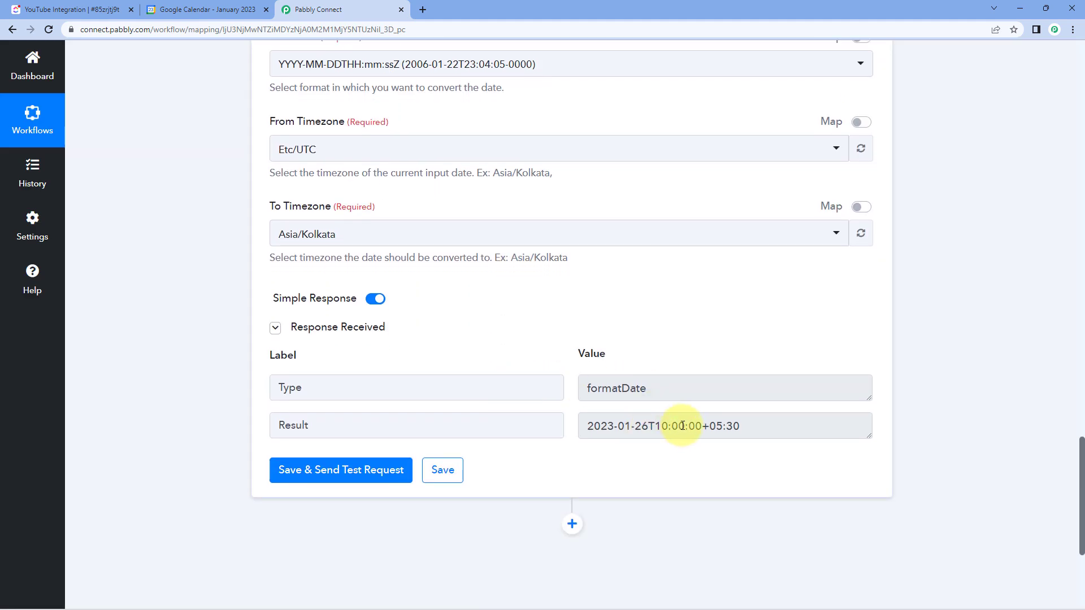
{"action": "left_click_drag", "start_coordinate": [649, 428], "coordinate": [577, 428]}
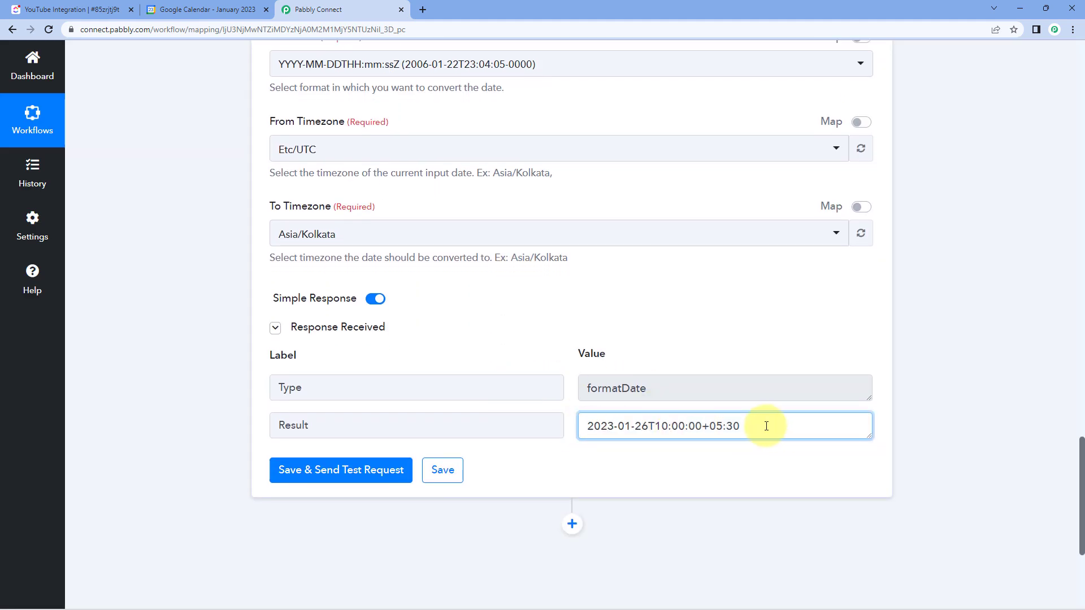
{"action": "left_click_drag", "start_coordinate": [766, 427], "coordinate": [546, 423]}
{"action": "left_click", "coordinate": [541, 337]}
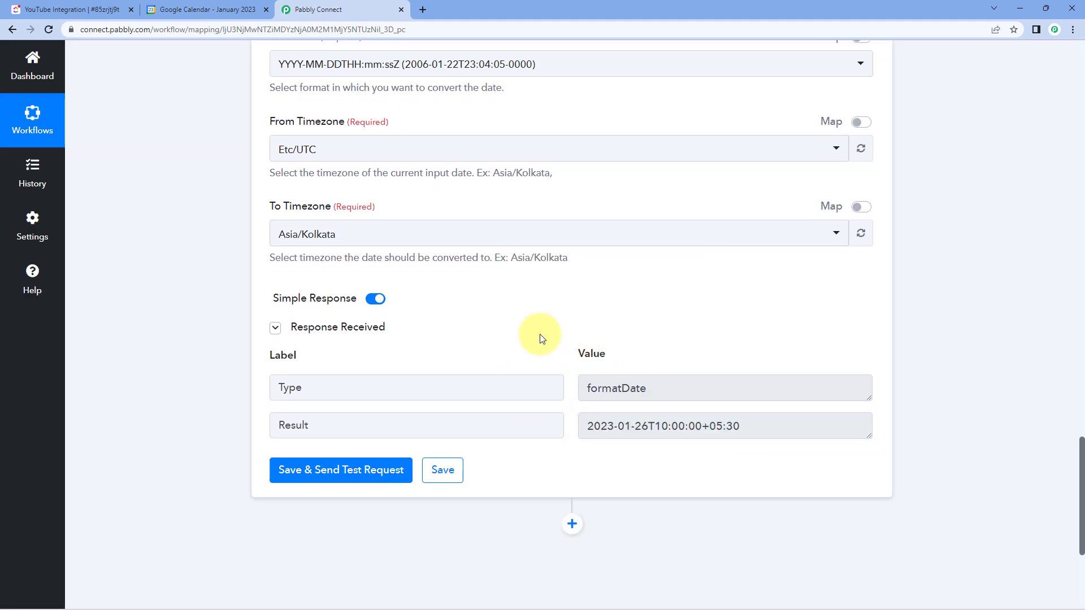
- Collapse the due date formatter and add an action step below it using the Google Calendar app
{"action": "scroll", "coordinate": [564, 259], "scroll_direction": "up", "scroll_amount": 15}
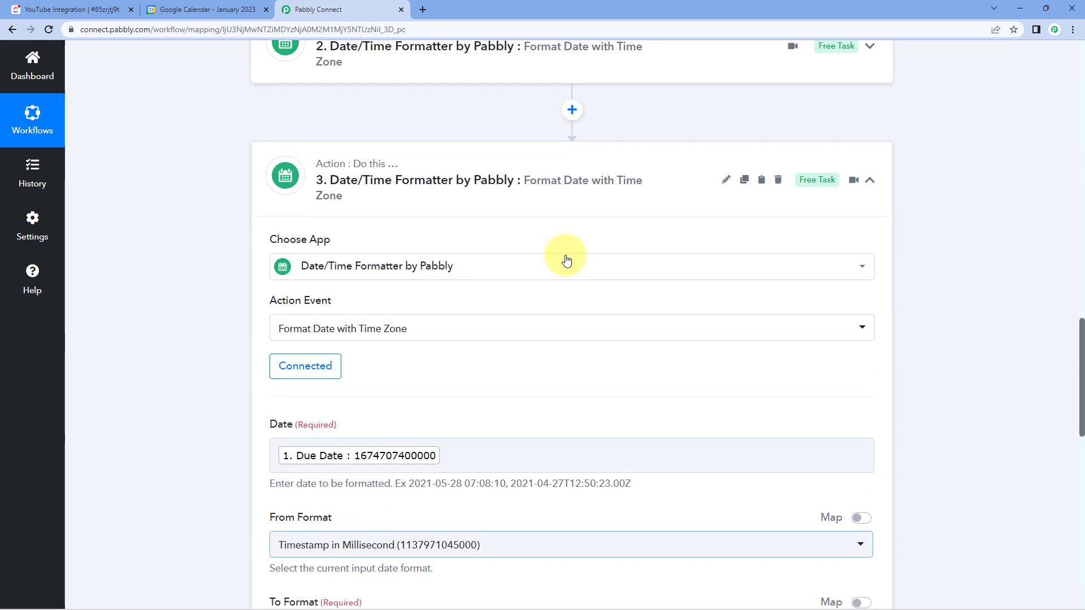
{"action": "left_click", "coordinate": [560, 332]}
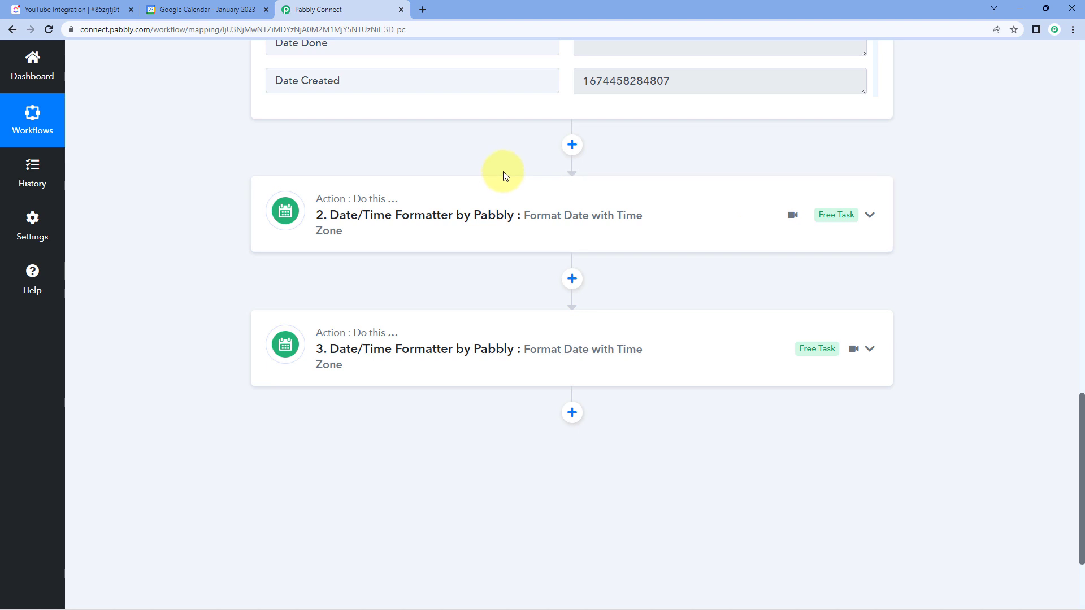
{"action": "scroll", "coordinate": [242, 237], "scroll_direction": "down", "scroll_amount": 3}
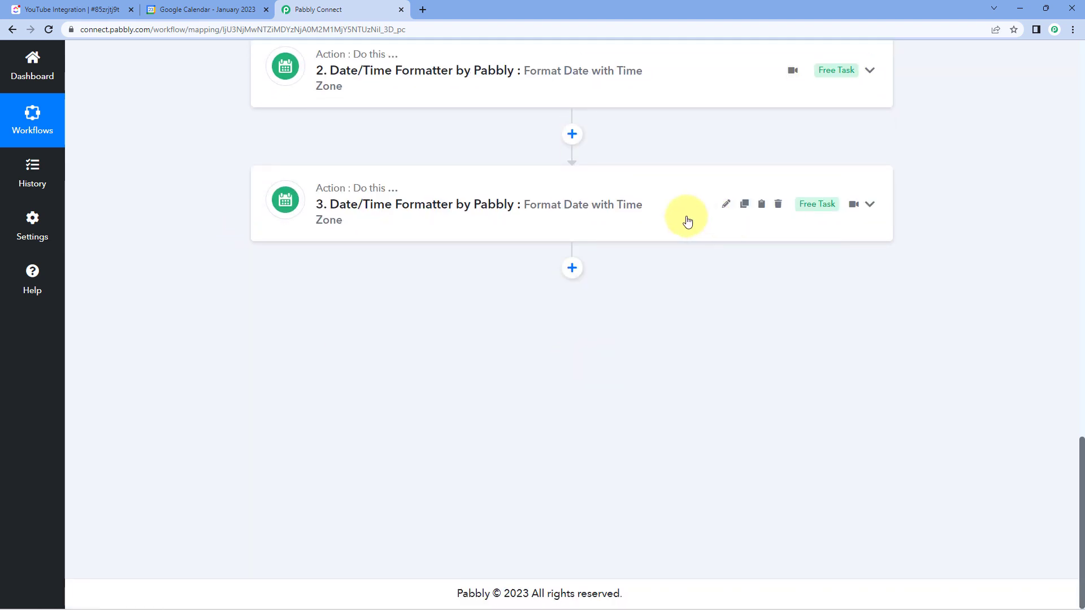
{"action": "left_click", "coordinate": [572, 268]}
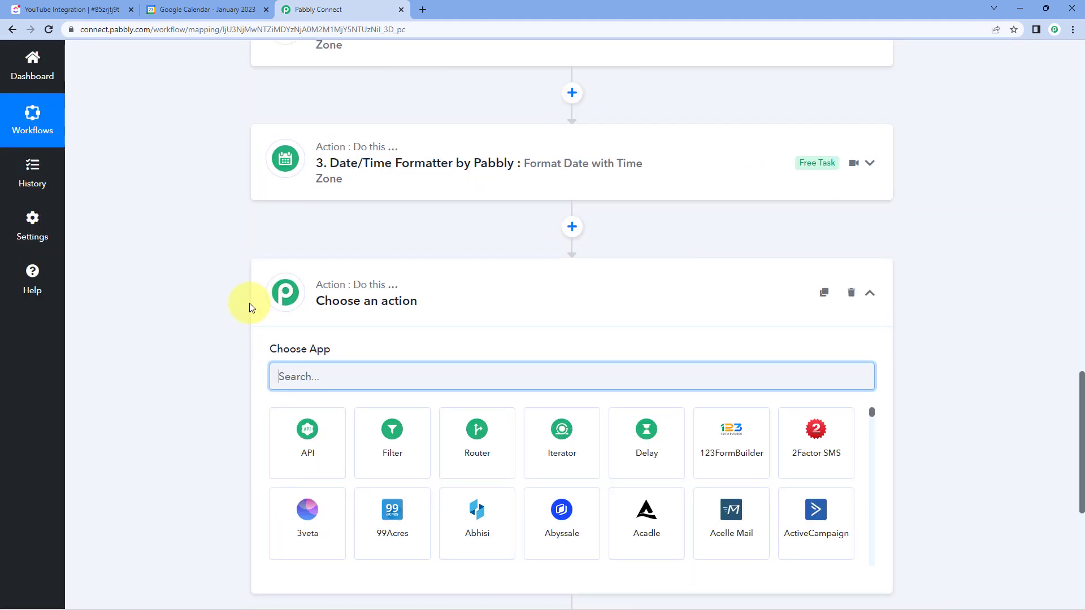
{"action": "type", "text": "Google "}
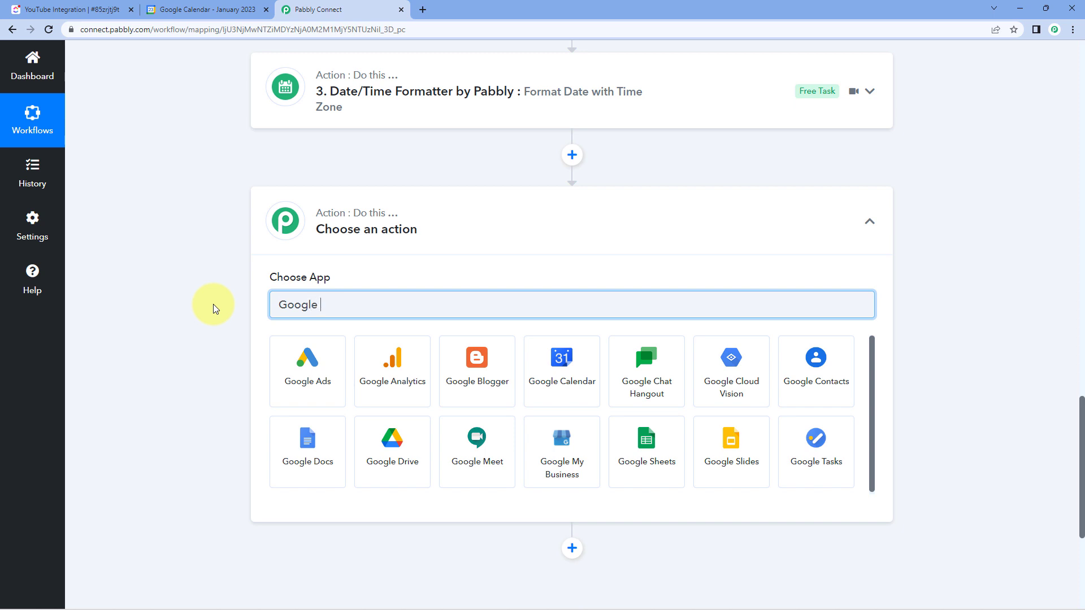
{"action": "type", "text": "Calendar"}
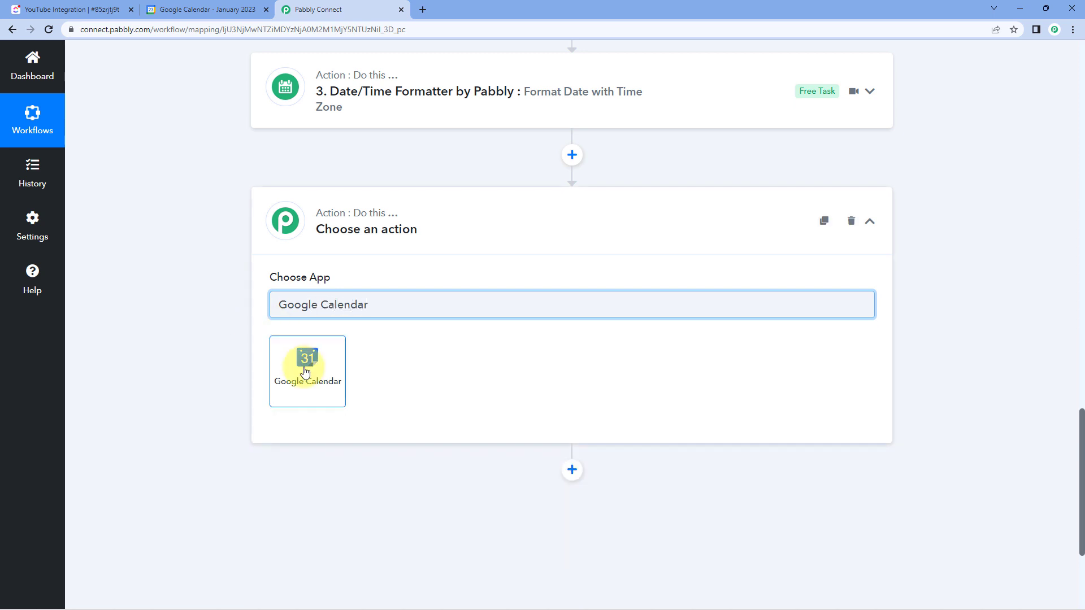
{"action": "left_click", "coordinate": [305, 371]}
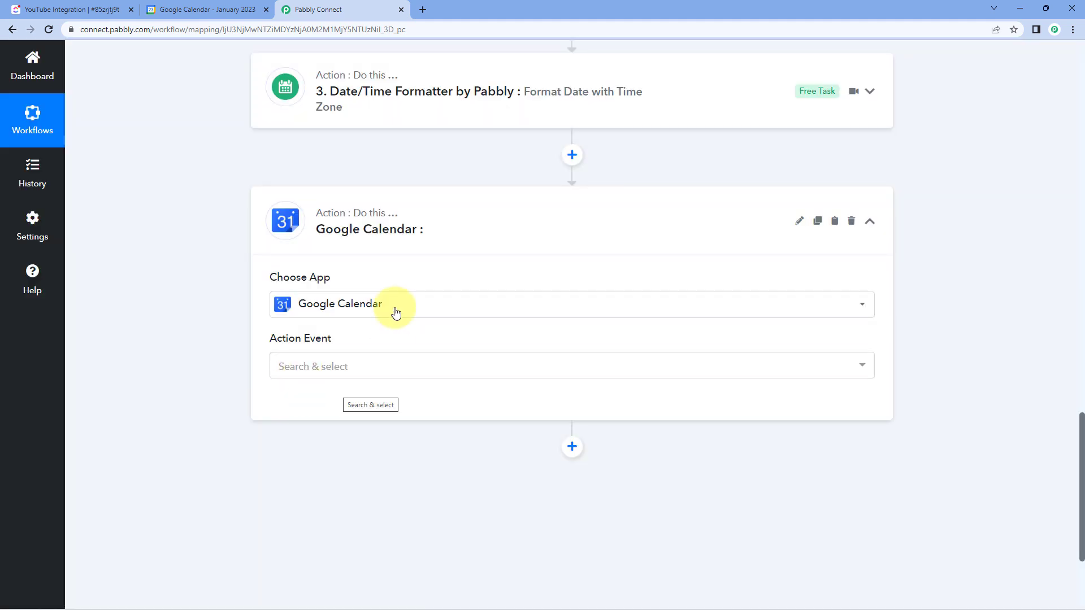
- Set the Google Calendar action event to Create an Event and start connecting the account
{"action": "scroll", "coordinate": [242, 307], "scroll_direction": "down", "scroll_amount": 2}
{"action": "left_click", "coordinate": [376, 253]}
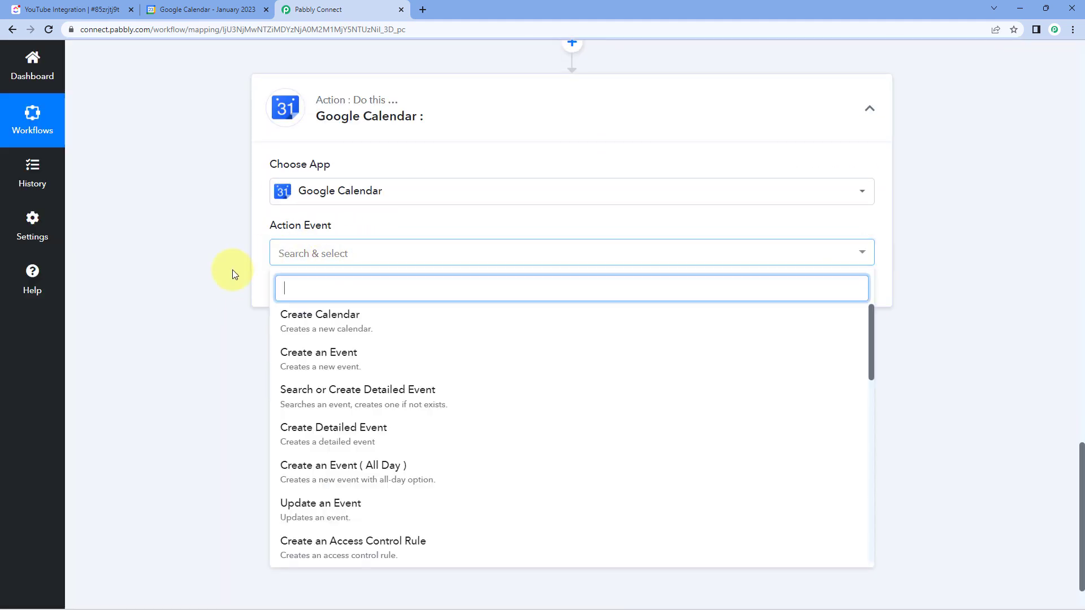
{"action": "scroll", "coordinate": [233, 269], "scroll_direction": "down", "scroll_amount": 1}
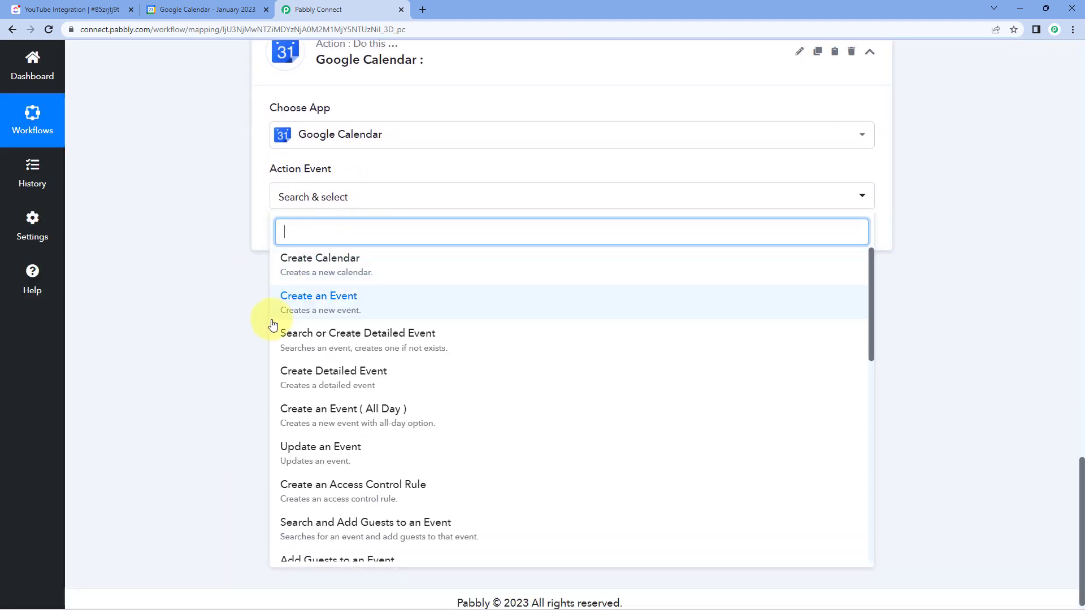
{"action": "left_click", "coordinate": [364, 303]}
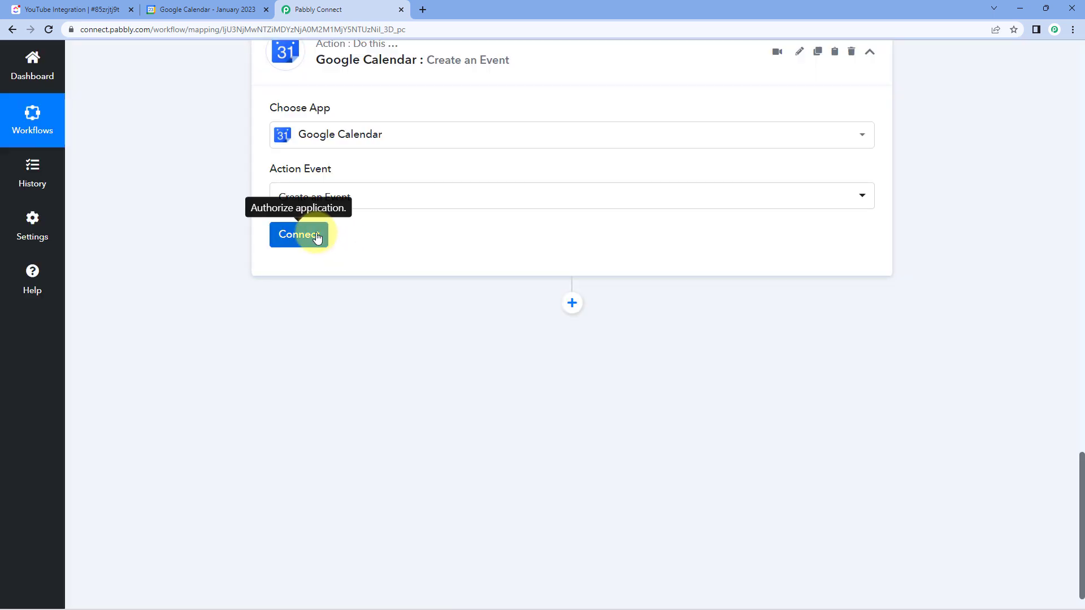
{"action": "left_click", "coordinate": [316, 237]}
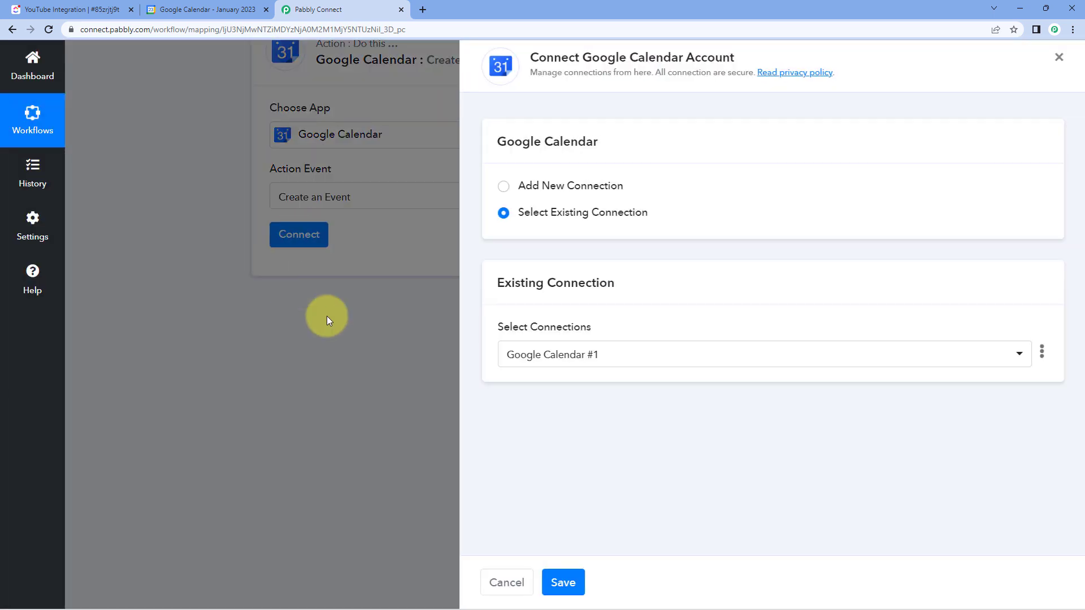
- Add a new Google Calendar connection by signing in with the Pabbly Google account and granting Pabbly Connect Calendar access
{"action": "left_click", "coordinate": [520, 186]}
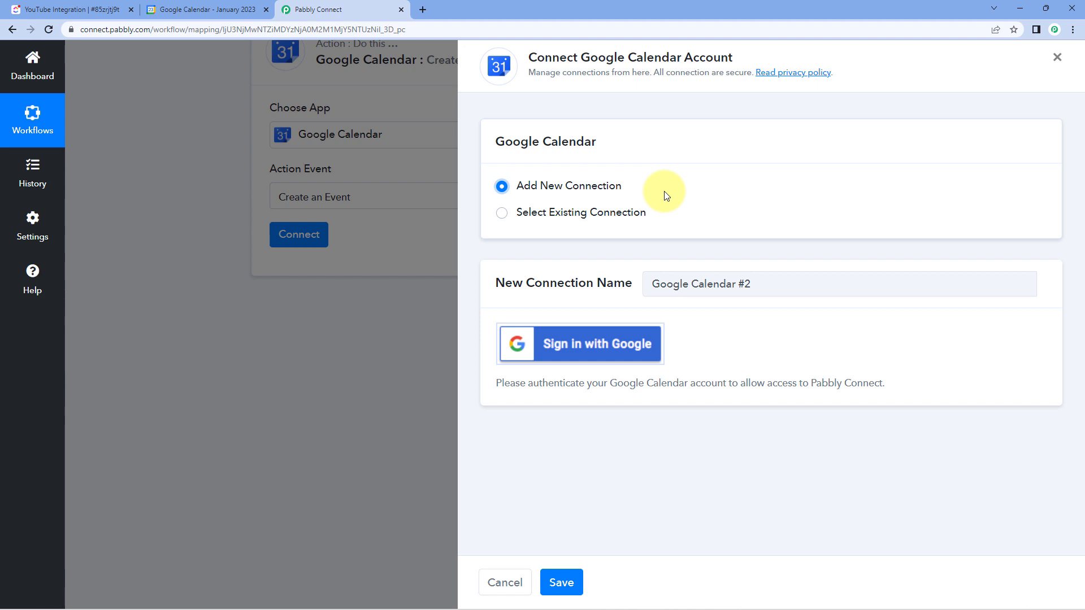
{"action": "left_click", "coordinate": [592, 355]}
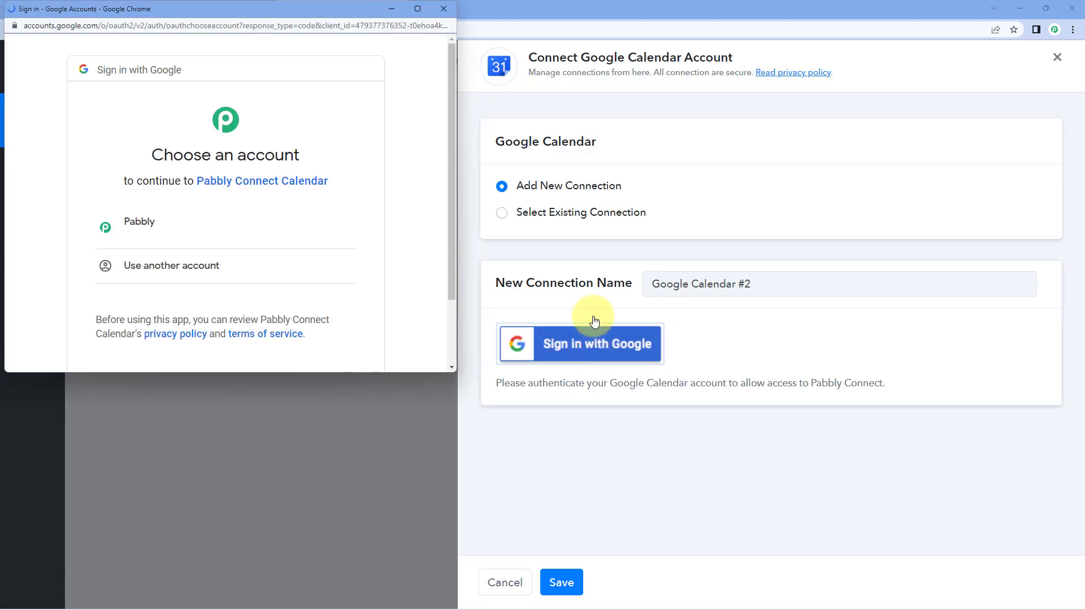
{"action": "left_click", "coordinate": [276, 226]}
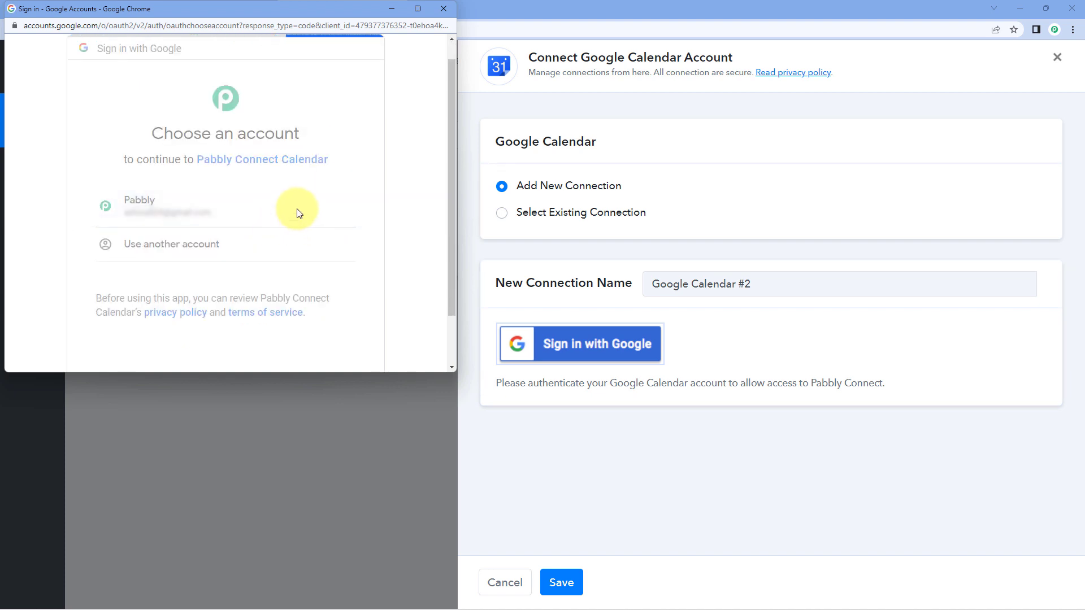
{"action": "scroll", "coordinate": [307, 199], "scroll_direction": "down", "scroll_amount": 4}
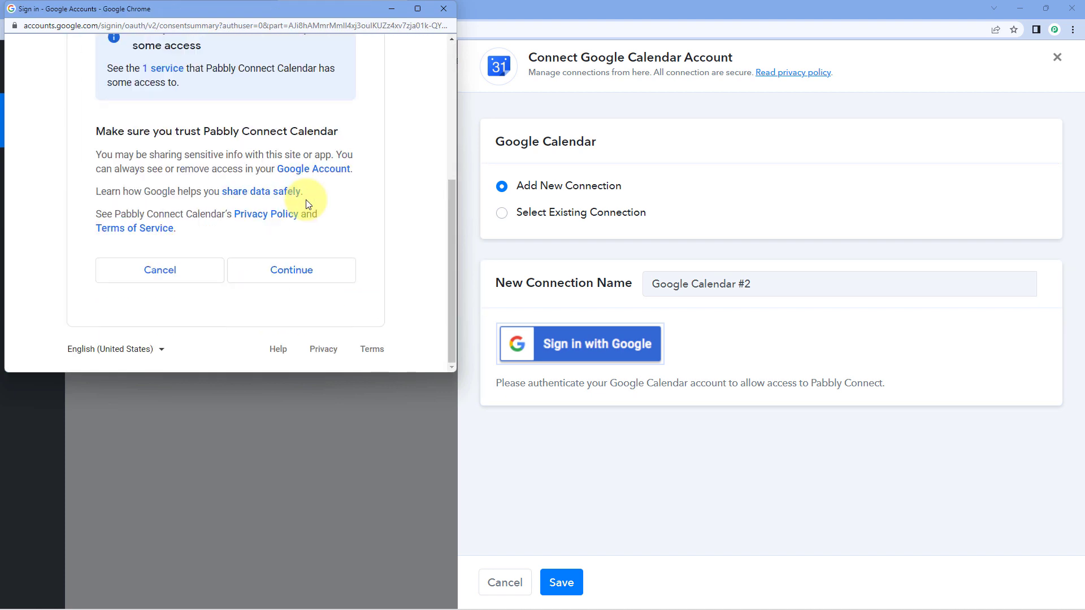
{"action": "left_click", "coordinate": [334, 273]}
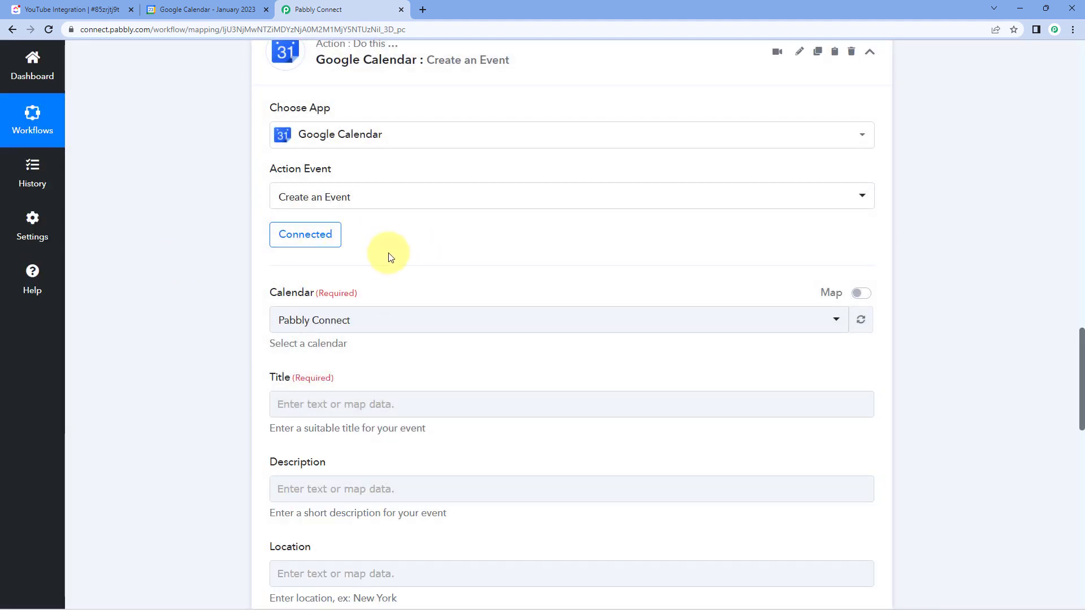
- Choose Pabbly Connect as the calendar for the new event, checking it against the calendars listed in Google Calendar
{"action": "scroll", "coordinate": [396, 252], "scroll_direction": "down", "scroll_amount": 1}
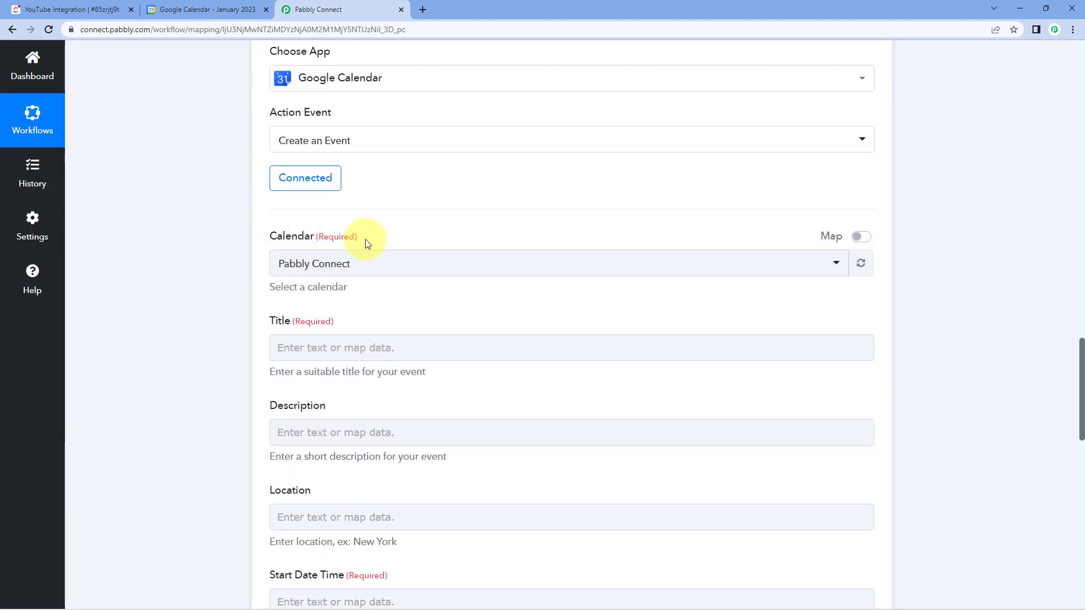
{"action": "left_click", "coordinate": [412, 263]}
{"action": "scroll", "coordinate": [206, 257], "scroll_direction": "down", "scroll_amount": 1}
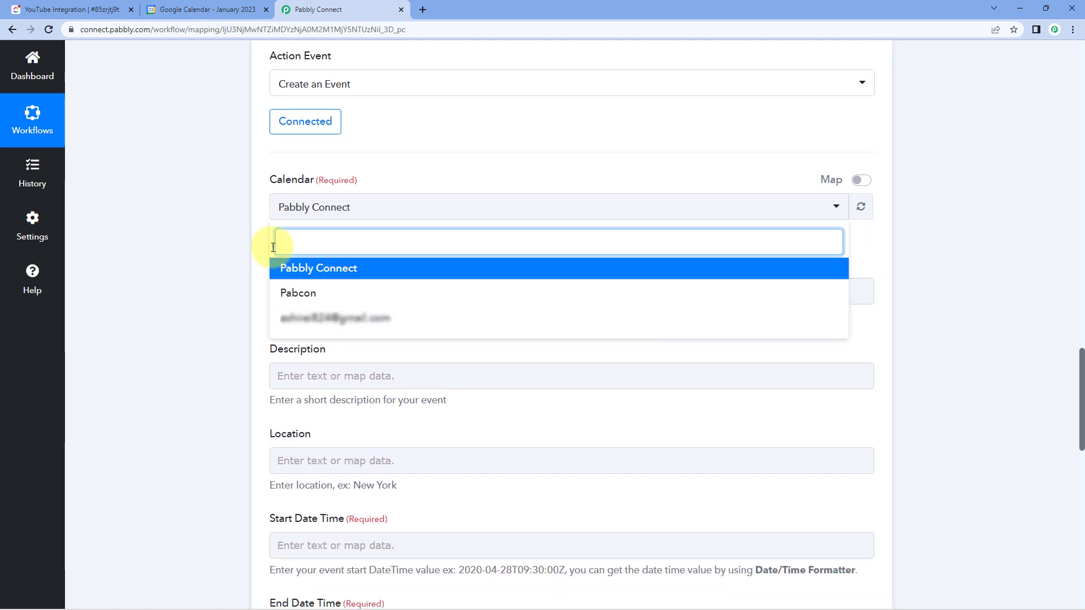
{"action": "left_click", "coordinate": [156, 13]}
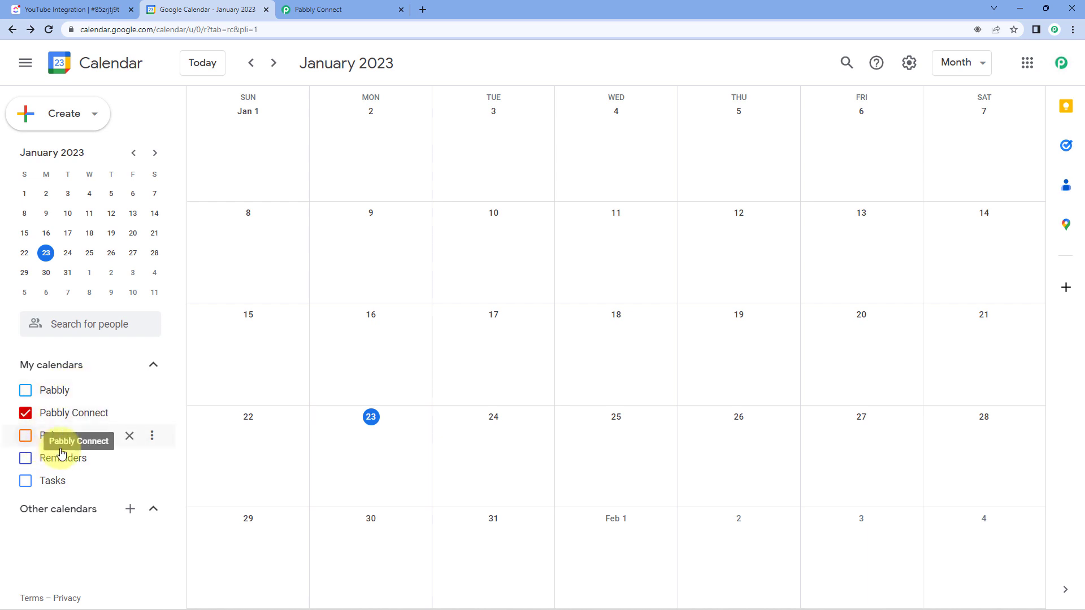
{"action": "left_click", "coordinate": [334, 10]}
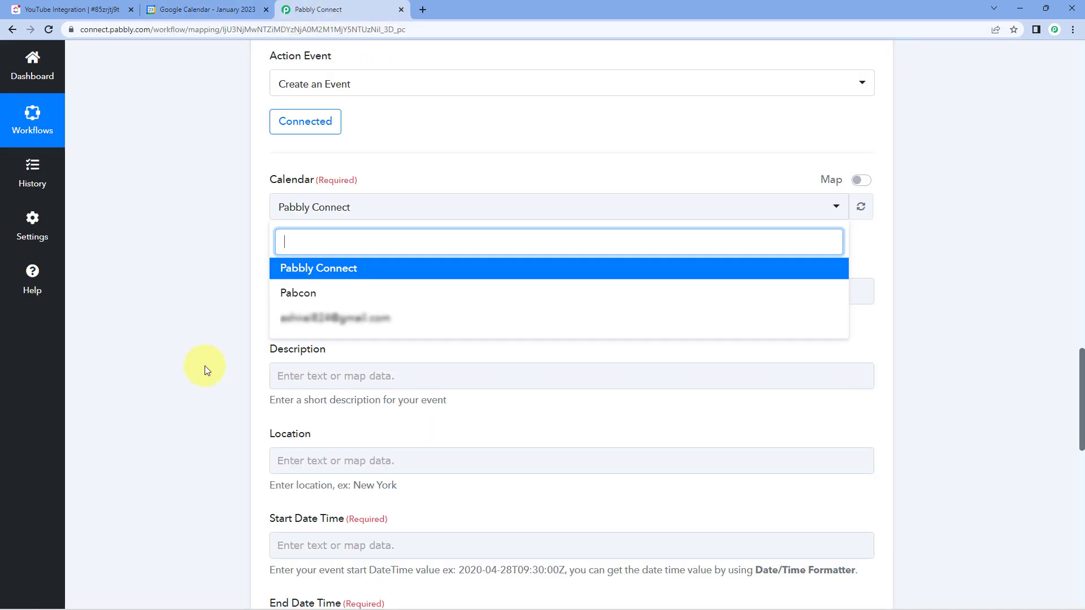
{"action": "left_click", "coordinate": [351, 270]}
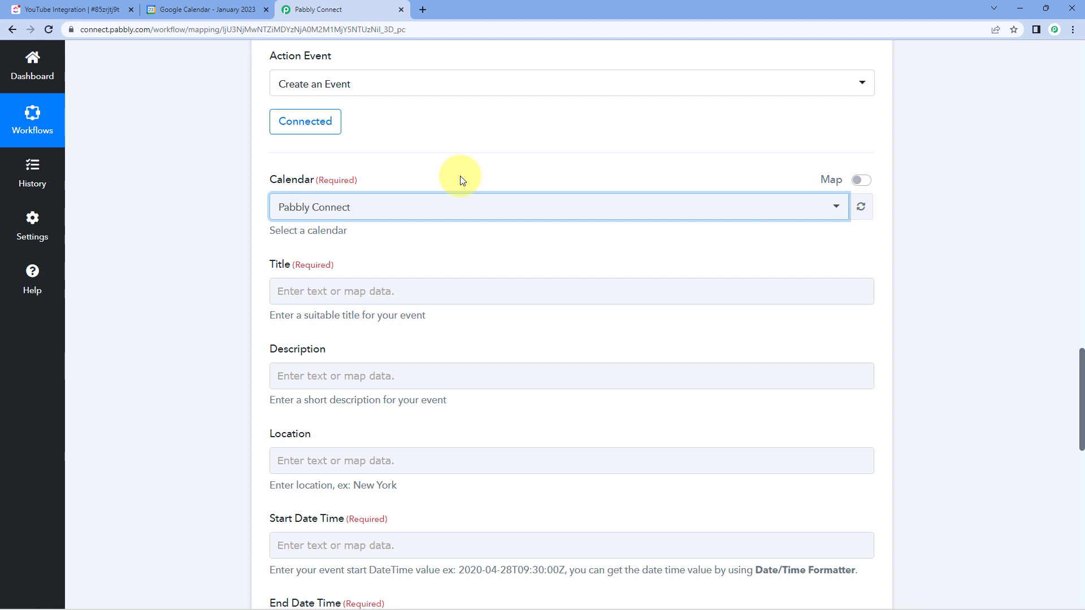
- Examine the ClickUp trigger's received response for the Name field that holds the task name
{"action": "scroll", "coordinate": [339, 192], "scroll_direction": "down", "scroll_amount": 1}
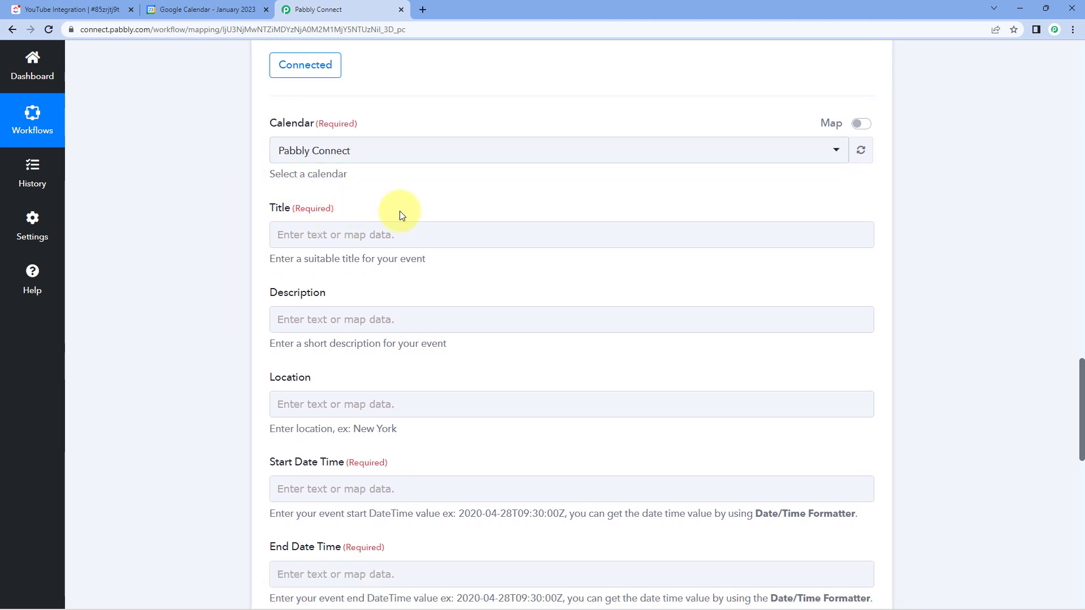
{"action": "scroll", "coordinate": [587, 215], "scroll_direction": "up", "scroll_amount": 9}
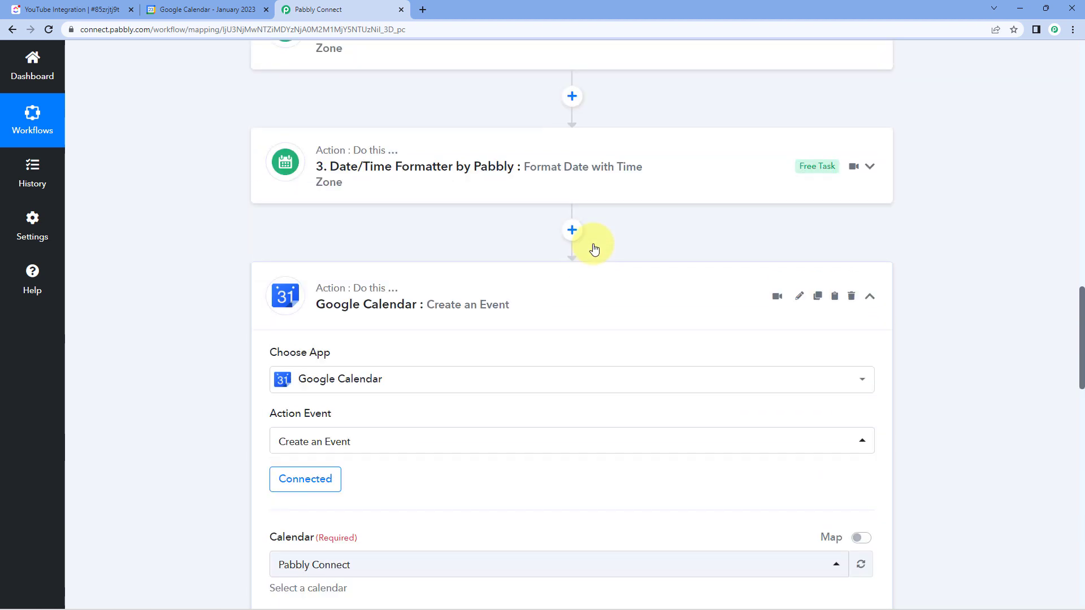
{"action": "scroll", "coordinate": [595, 201], "scroll_direction": "up", "scroll_amount": 8}
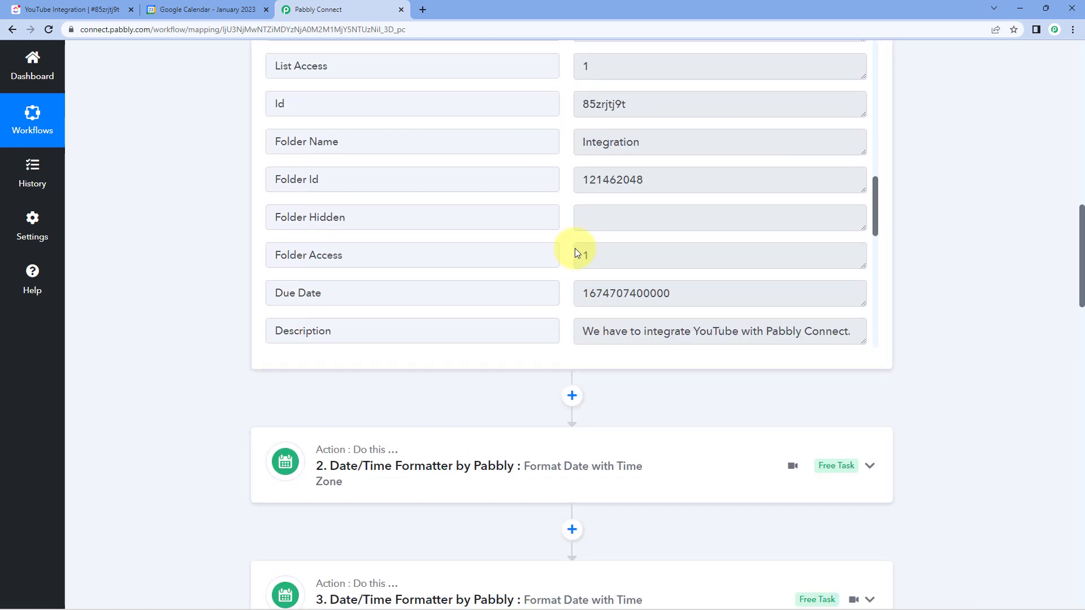
{"action": "scroll", "coordinate": [581, 285], "scroll_direction": "up", "scroll_amount": 5}
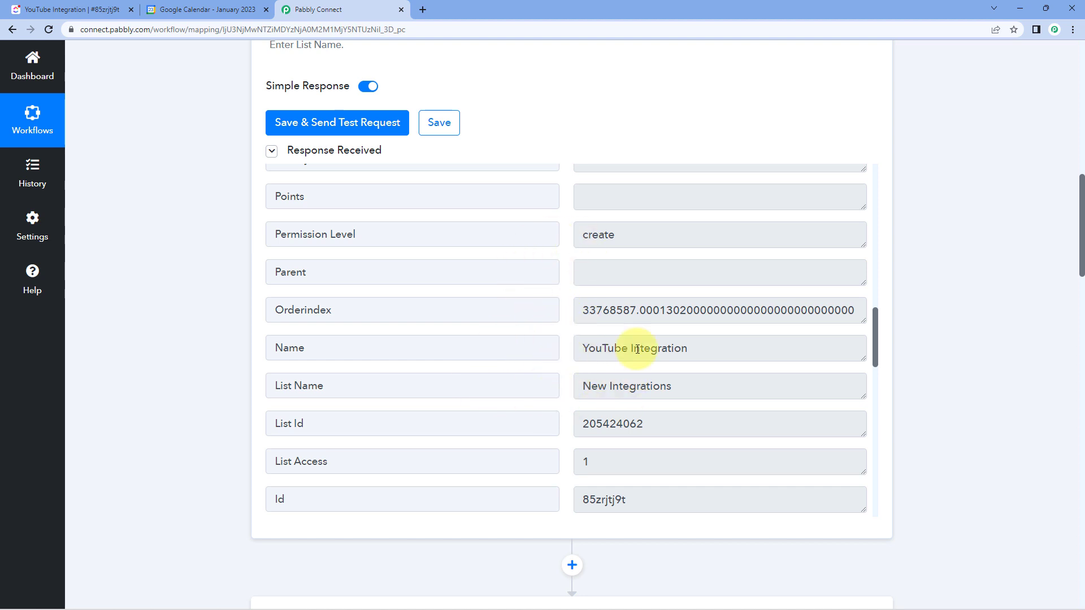
{"action": "left_click_drag", "start_coordinate": [695, 346], "coordinate": [628, 348]}
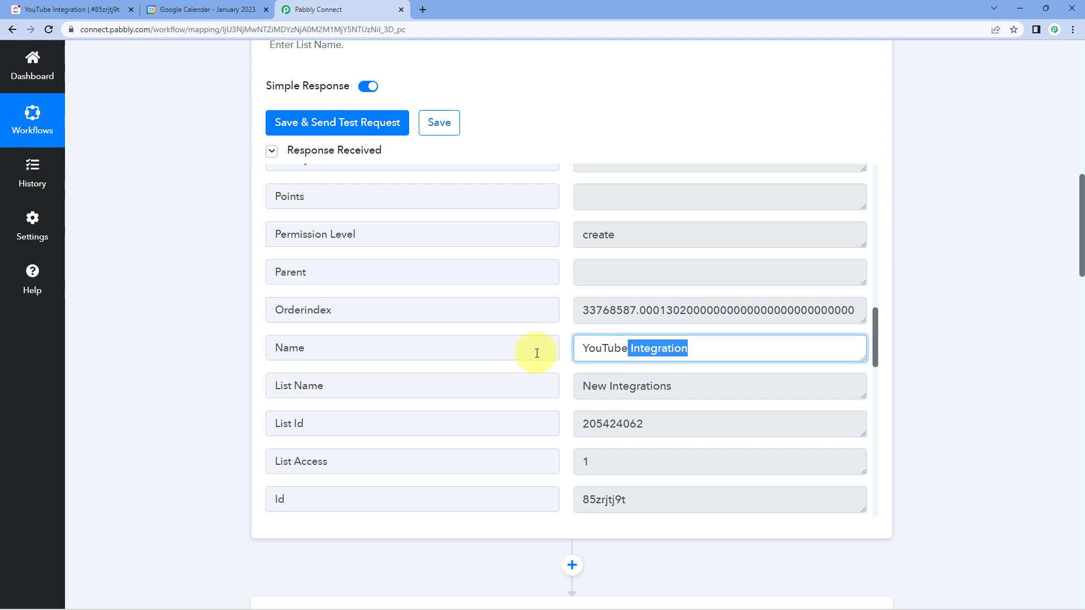
{"action": "left_click", "coordinate": [233, 349]}
- Map the event's Title to the Name value from the ClickUp new task
{"action": "scroll", "coordinate": [243, 351], "scroll_direction": "down", "scroll_amount": 10}
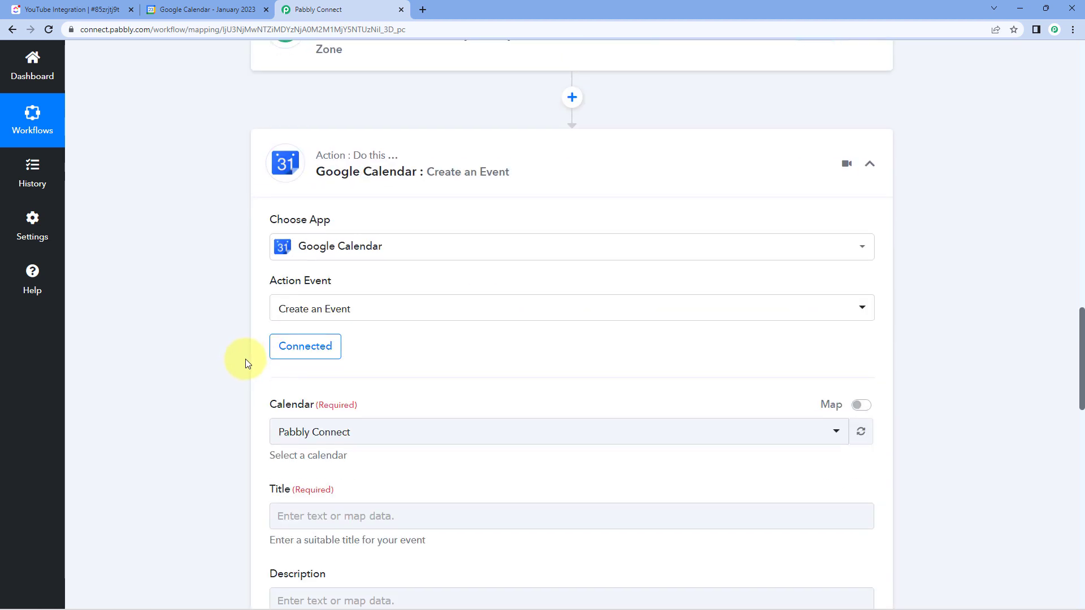
{"action": "scroll", "coordinate": [246, 363], "scroll_direction": "down", "scroll_amount": 2}
{"action": "scroll", "coordinate": [225, 384], "scroll_direction": "down", "scroll_amount": 3}
{"action": "left_click", "coordinate": [318, 232]}
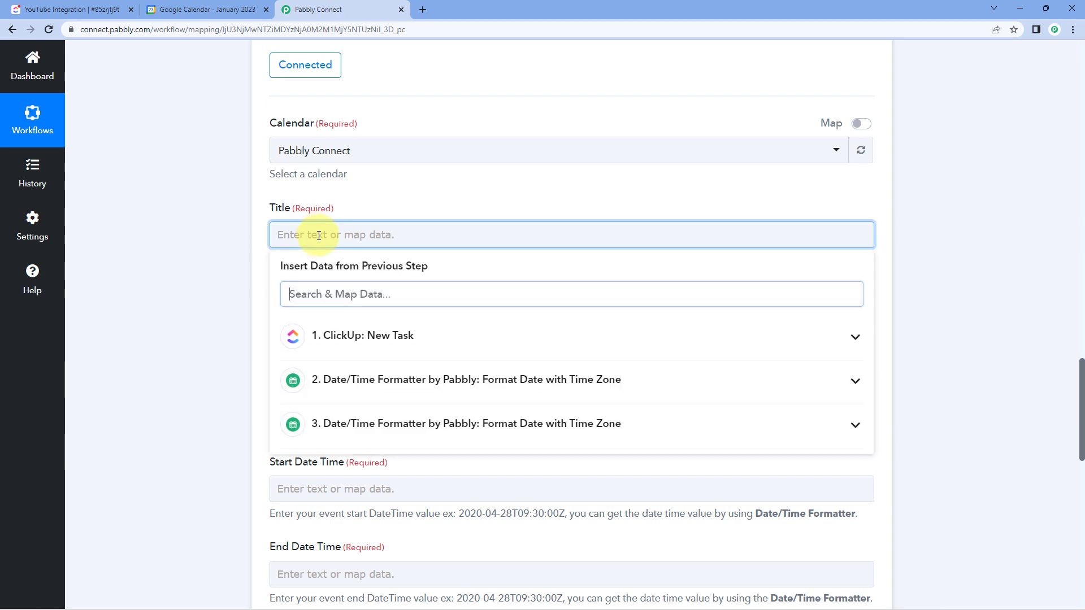
{"action": "left_click", "coordinate": [415, 335]}
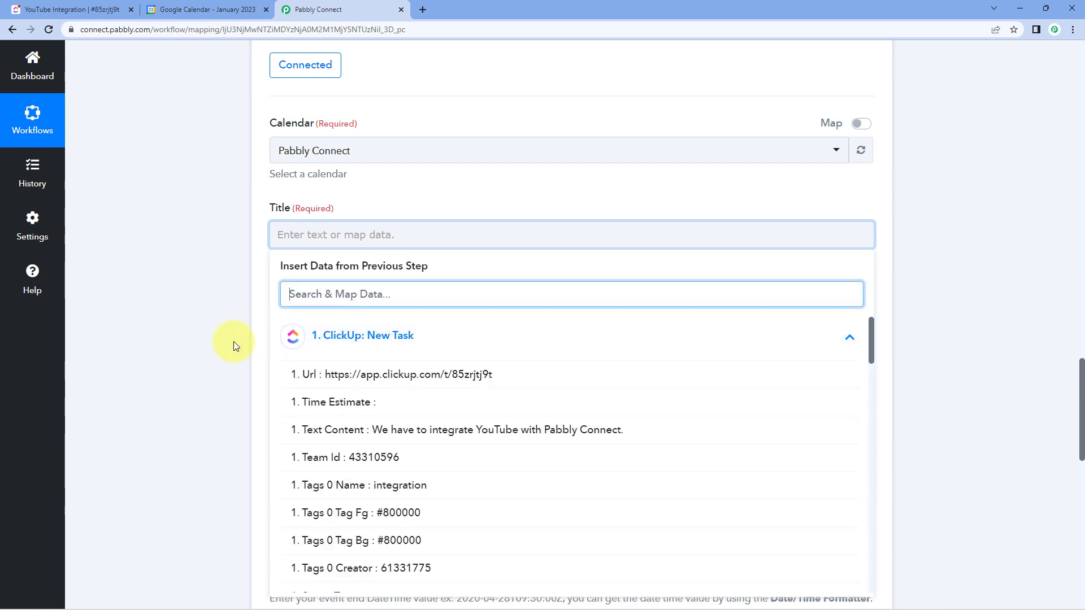
{"action": "scroll", "coordinate": [424, 317], "scroll_direction": "down", "scroll_amount": 2}
{"action": "scroll", "coordinate": [443, 323], "scroll_direction": "down", "scroll_amount": 6}
{"action": "scroll", "coordinate": [446, 340], "scroll_direction": "down", "scroll_amount": 7}
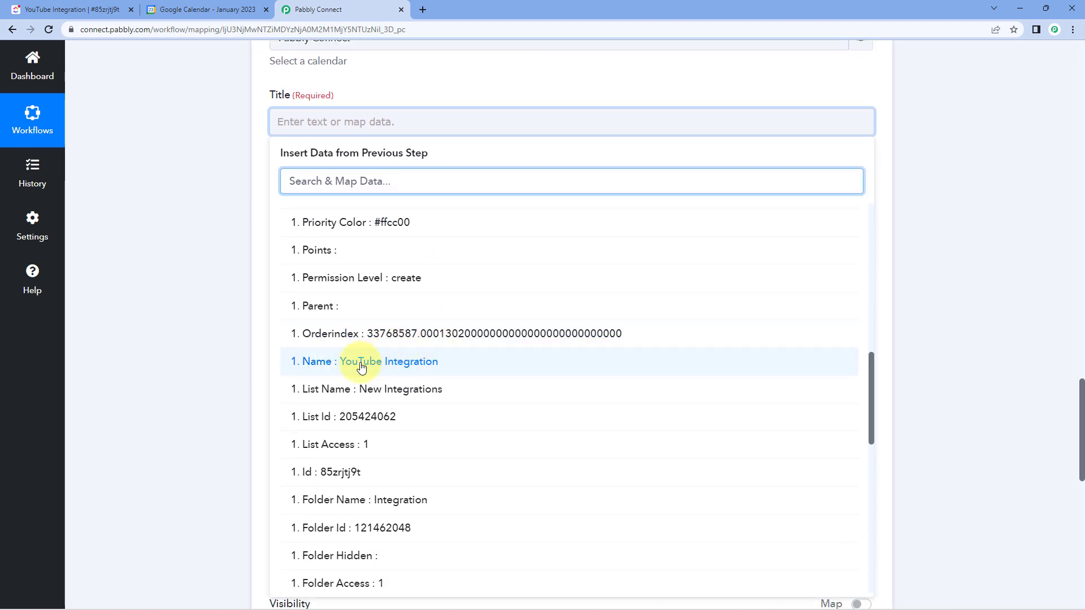
{"action": "left_click", "coordinate": [361, 366]}
{"action": "left_click", "coordinate": [231, 240]}
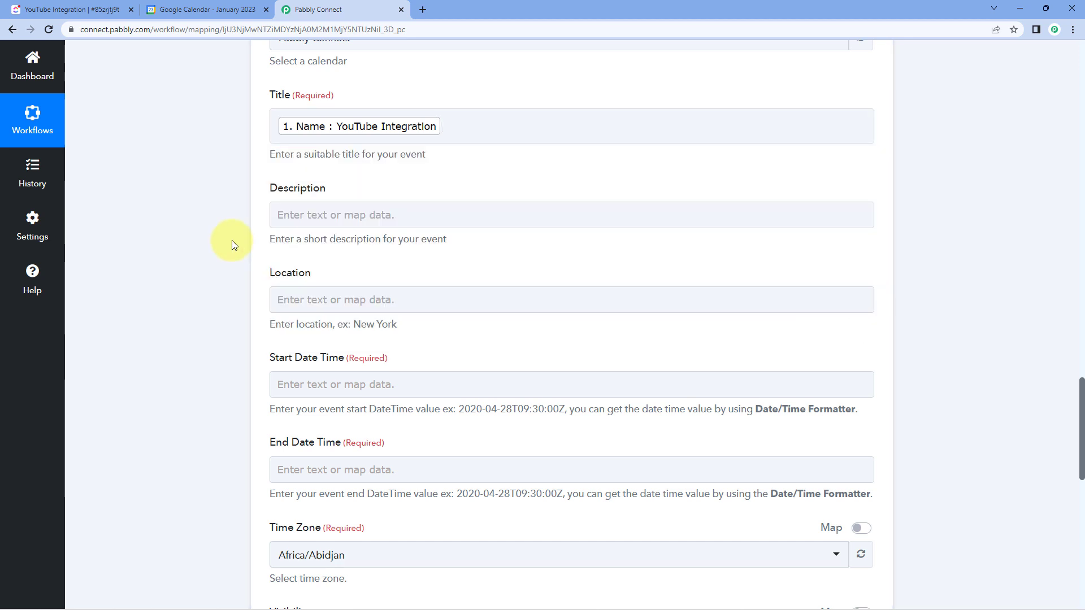
- Map the event's Description to the Description value from the ClickUp new task
{"action": "left_click", "coordinate": [295, 216]}
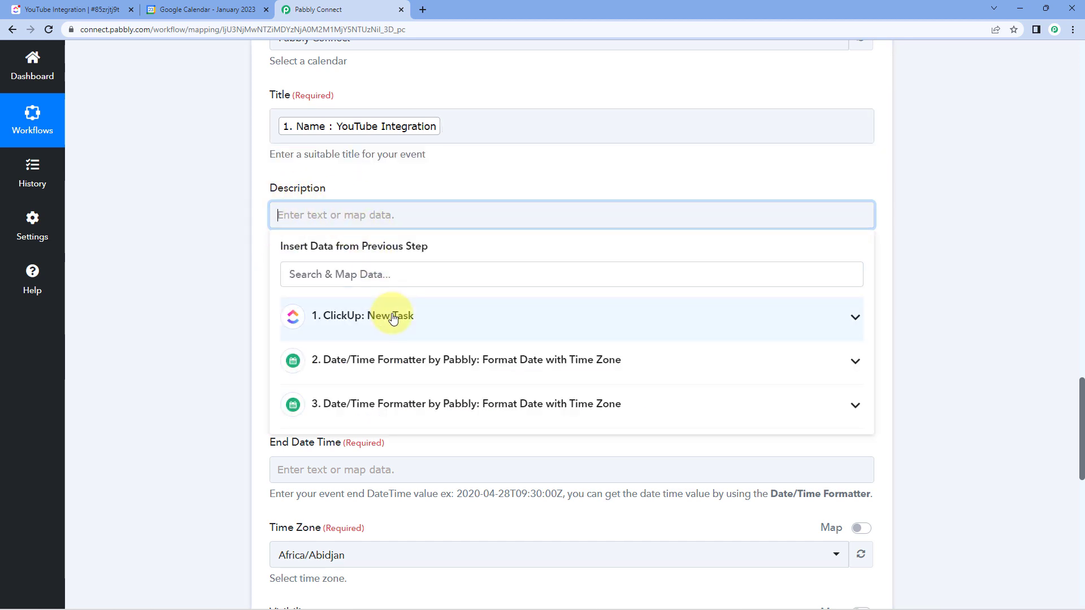
{"action": "left_click", "coordinate": [373, 316]}
{"action": "scroll", "coordinate": [356, 398], "scroll_direction": "down", "scroll_amount": 20}
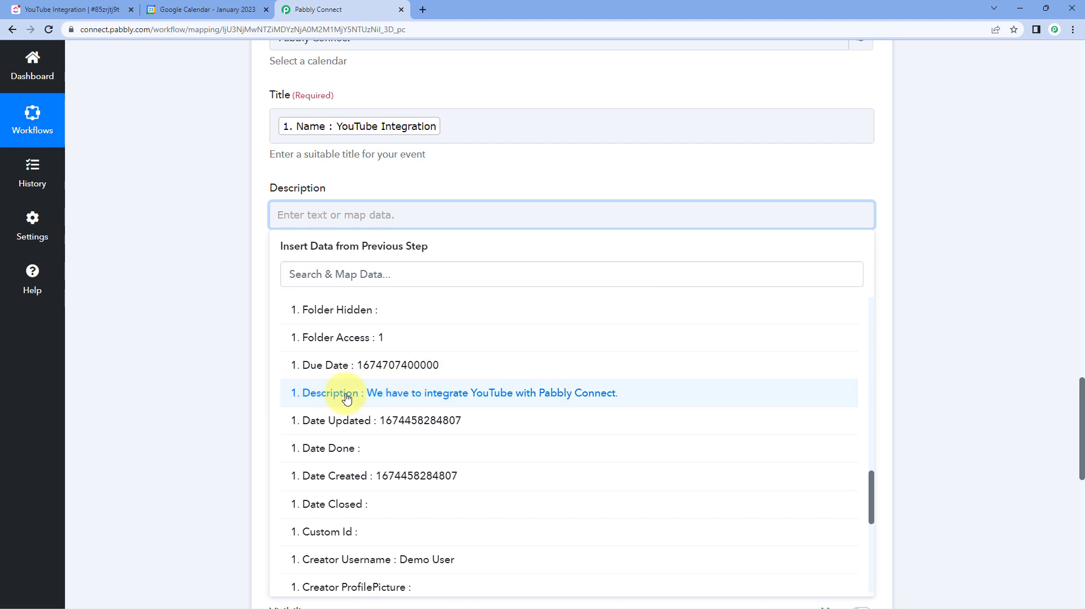
{"action": "left_click", "coordinate": [346, 395]}
{"action": "left_click", "coordinate": [208, 297]}
- Map Start Date Time to the Result of the step 2 Date/Time Formatter and compare it with the example format
{"action": "scroll", "coordinate": [209, 297], "scroll_direction": "down", "scroll_amount": 1}
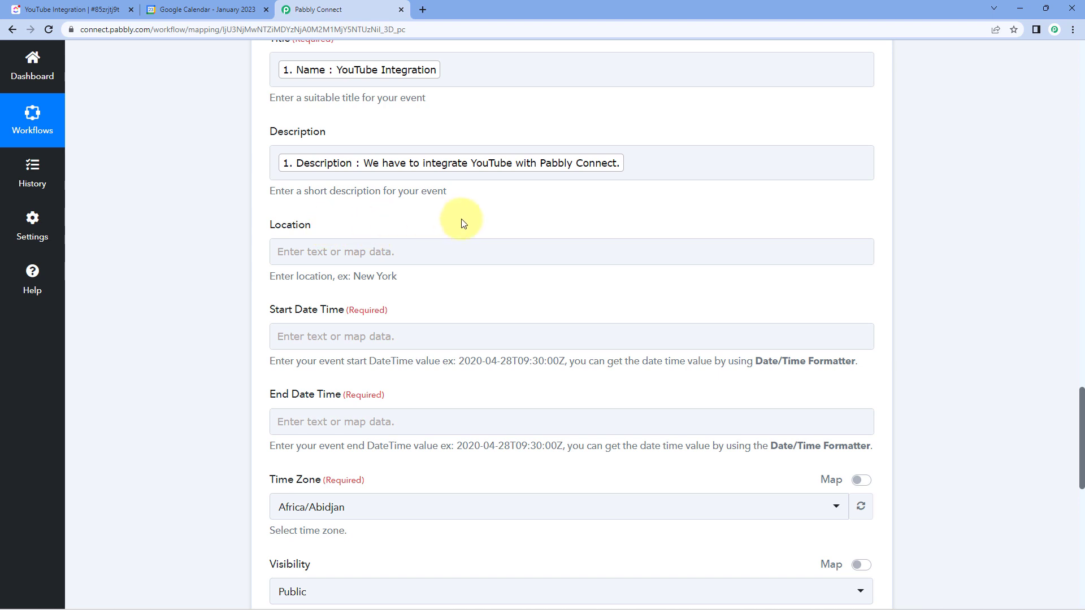
{"action": "scroll", "coordinate": [396, 224], "scroll_direction": "down", "scroll_amount": 2}
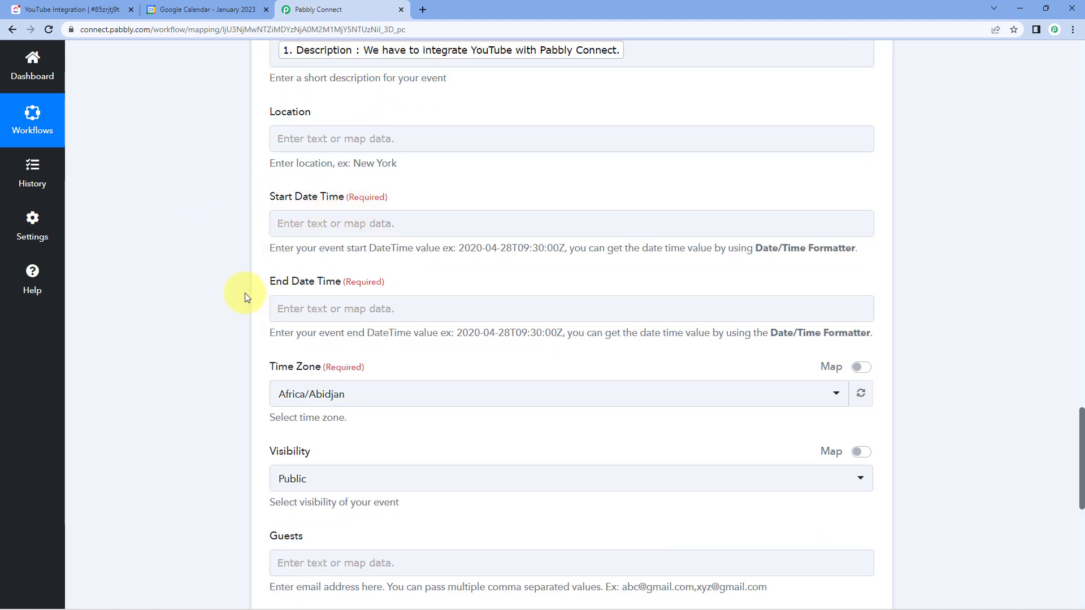
{"action": "left_click", "coordinate": [327, 220]}
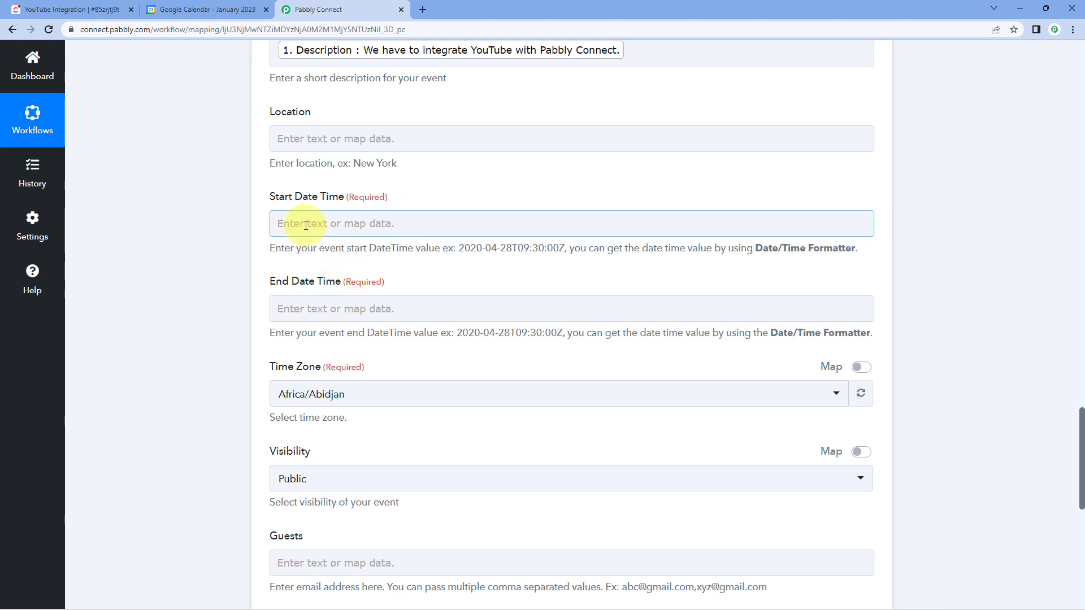
{"action": "left_click", "coordinate": [306, 225]}
{"action": "scroll", "coordinate": [230, 249], "scroll_direction": "down", "scroll_amount": 1}
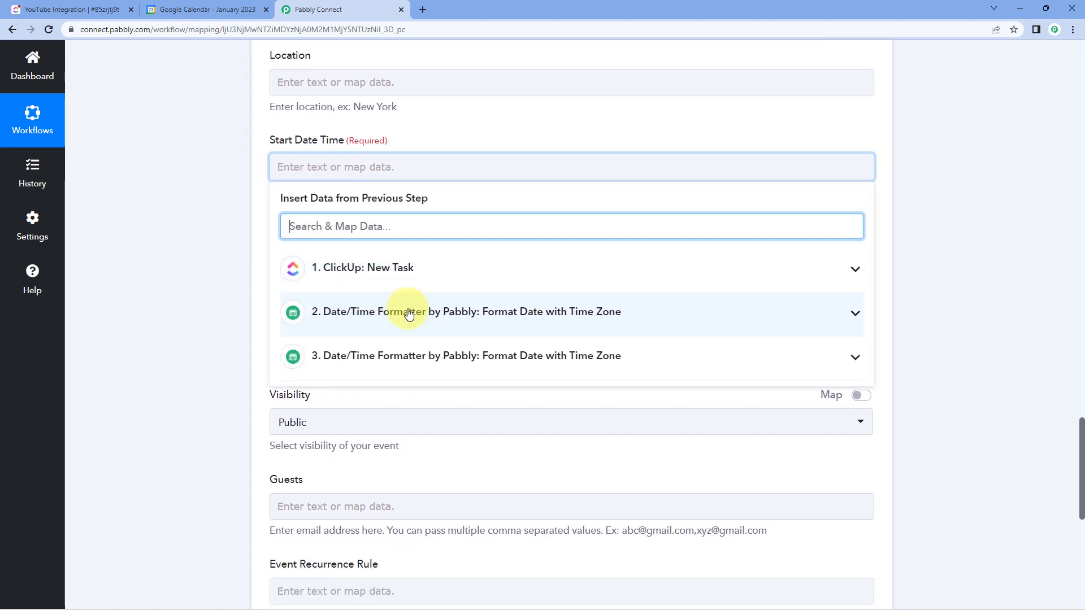
{"action": "left_click", "coordinate": [436, 310]}
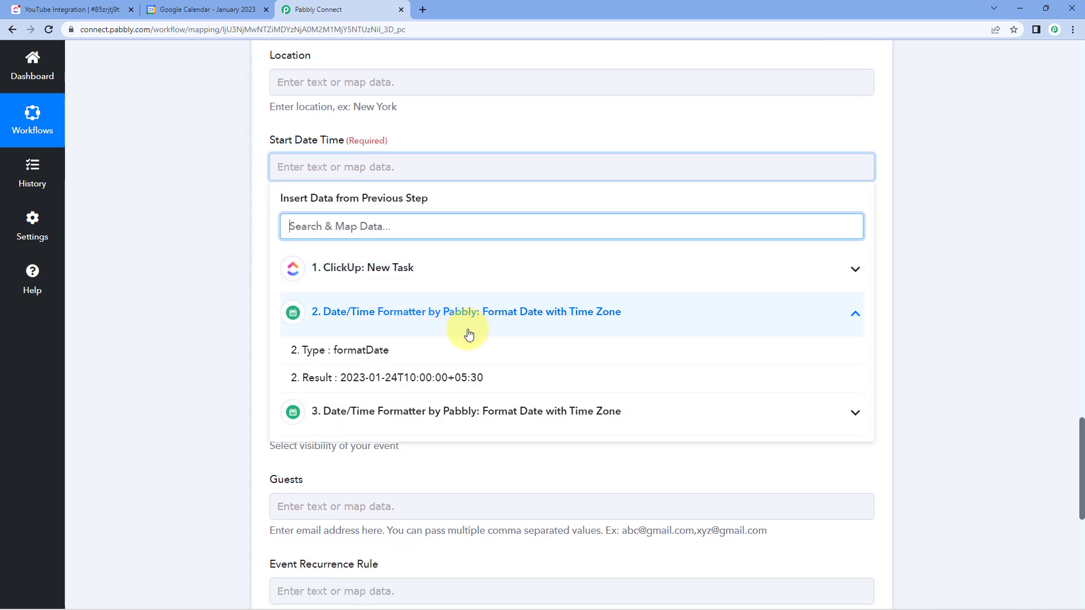
{"action": "left_click", "coordinate": [406, 381]}
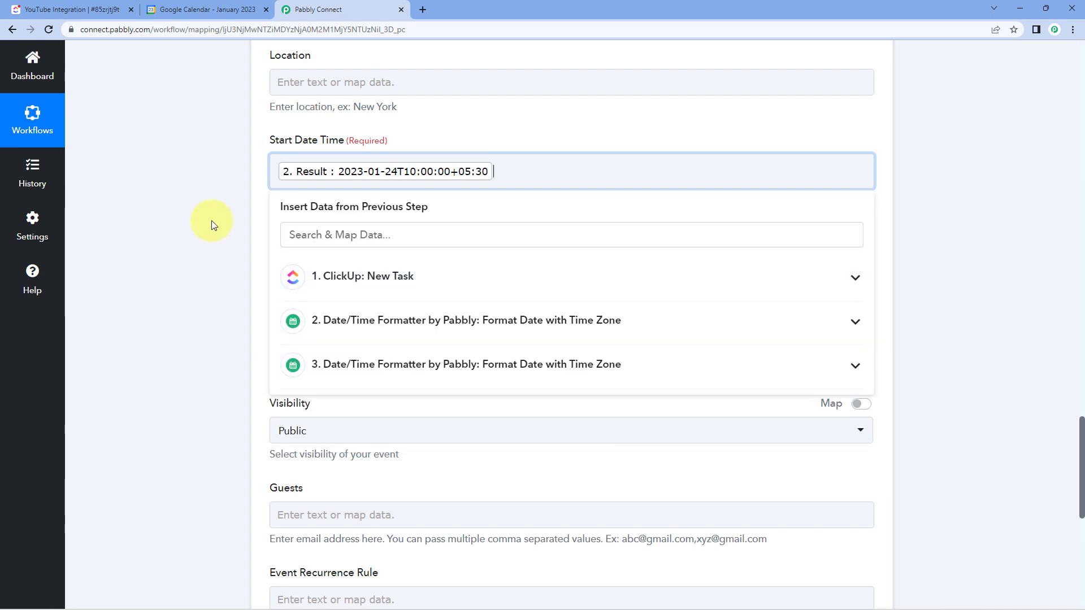
{"action": "left_click", "coordinate": [212, 222]}
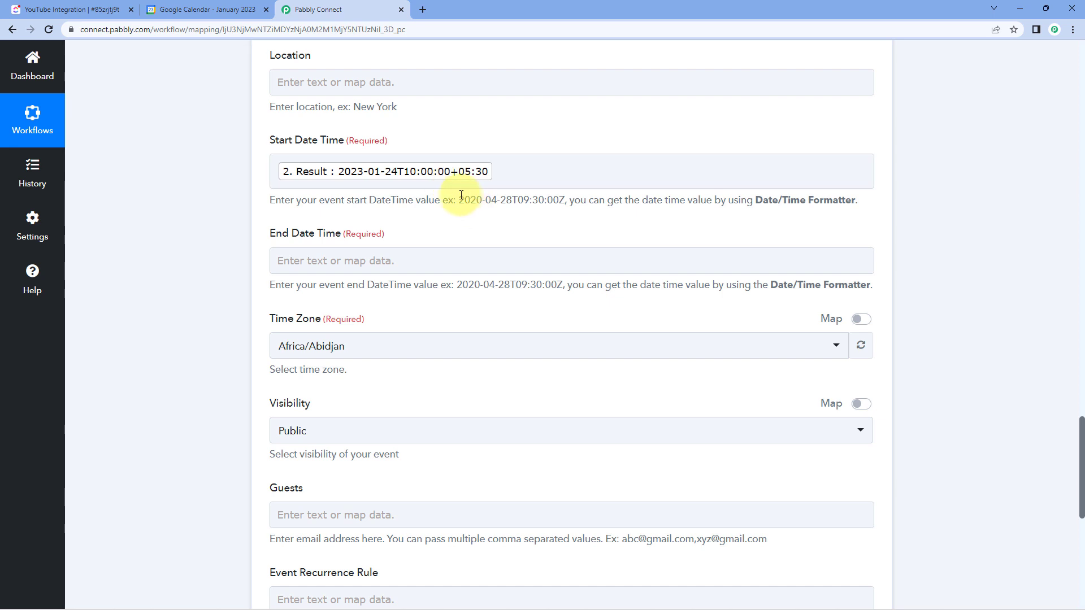
{"action": "left_click_drag", "start_coordinate": [460, 201], "coordinate": [563, 202]}
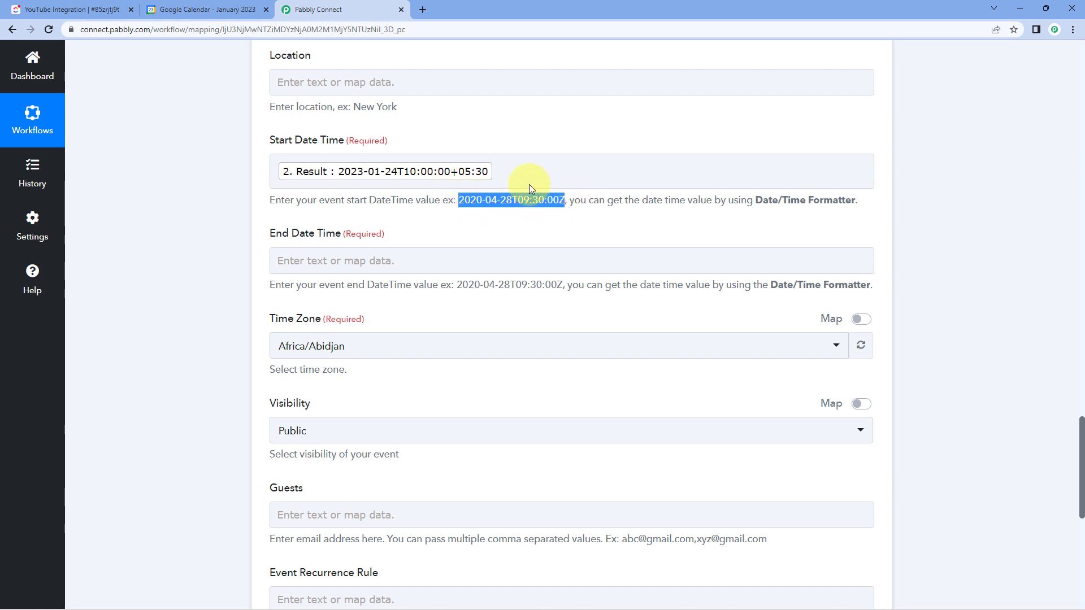
- Map End Date Time to the Result of the step 3 Date/Time Formatter
{"action": "scroll", "coordinate": [295, 223], "scroll_direction": "down", "scroll_amount": 1}
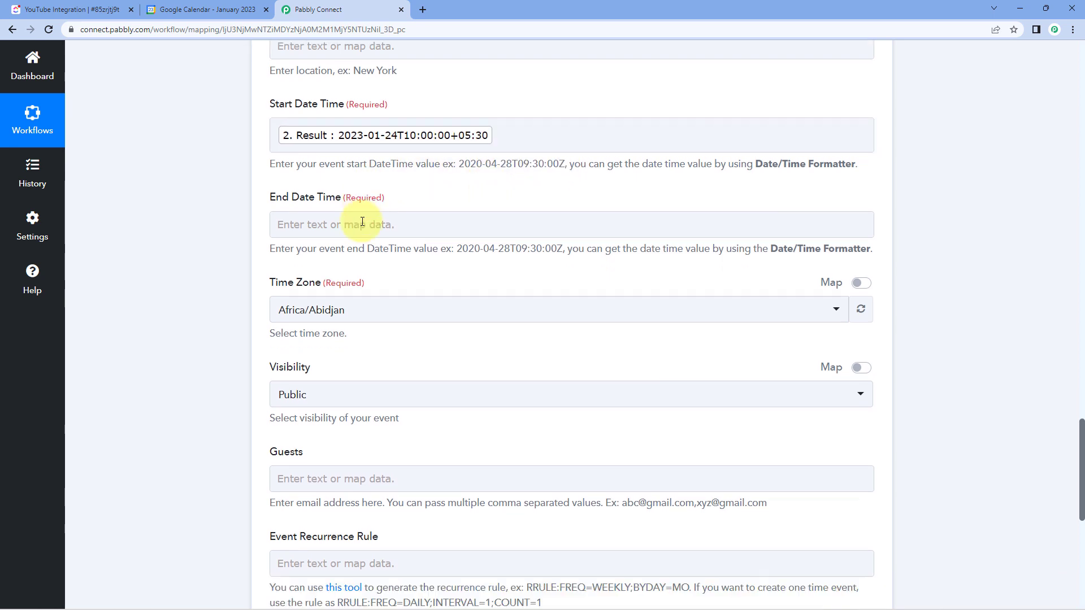
{"action": "left_click", "coordinate": [310, 204]}
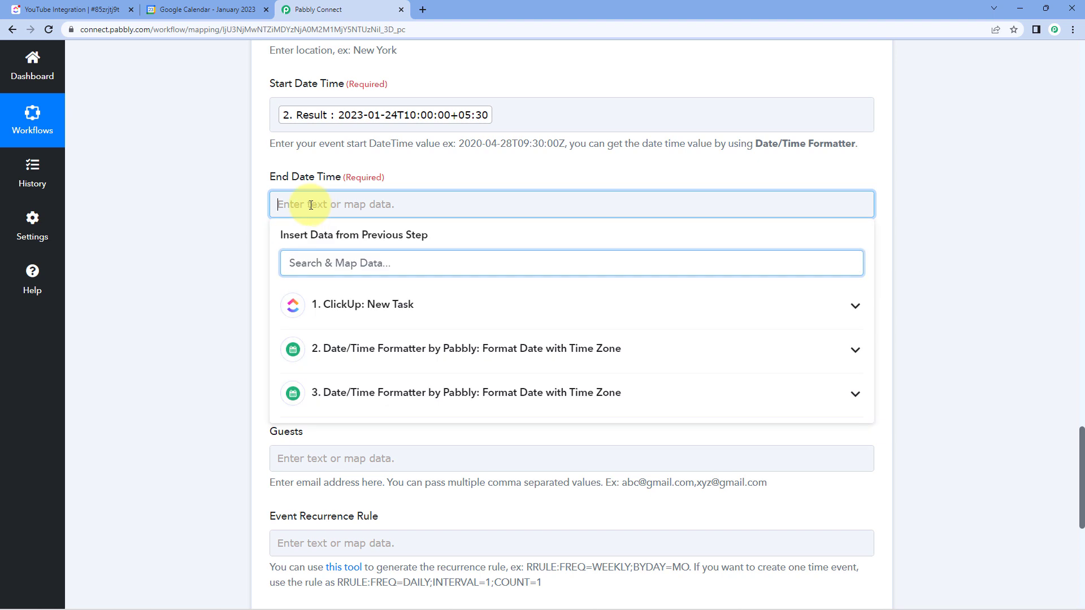
{"action": "left_click", "coordinate": [373, 392]}
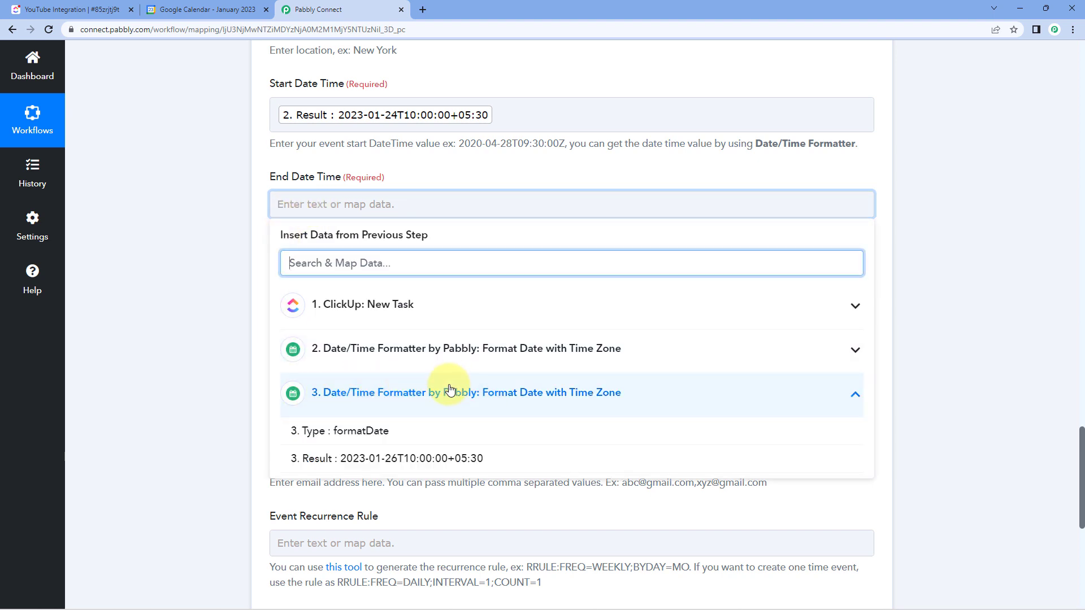
{"action": "left_click", "coordinate": [421, 458]}
{"action": "left_click", "coordinate": [164, 191]}
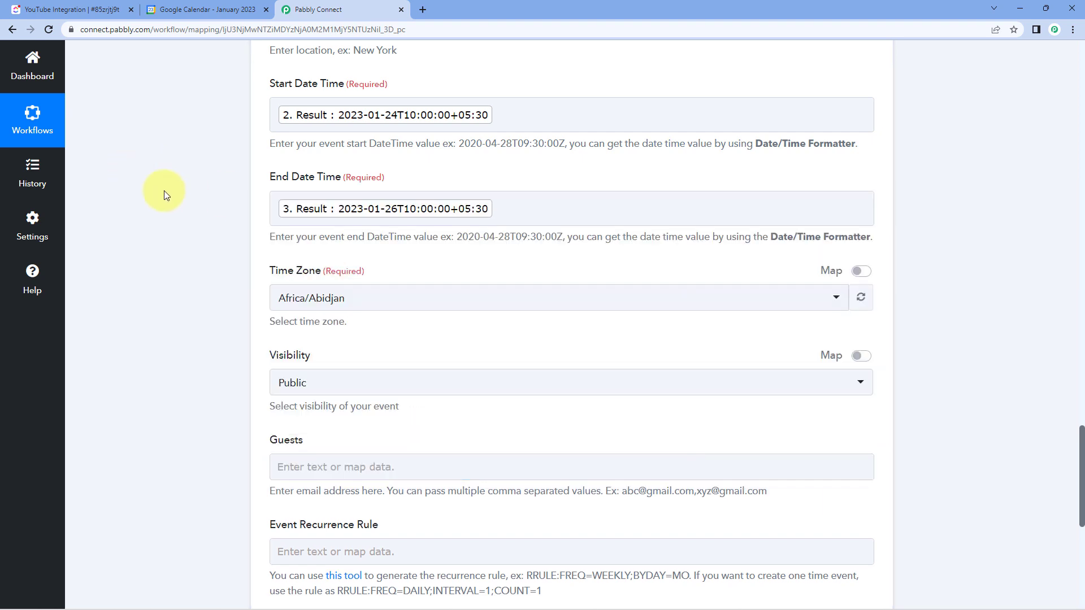
- Set the event's Time Zone to Asia/Kolkata
{"action": "scroll", "coordinate": [165, 193], "scroll_direction": "down", "scroll_amount": 1}
{"action": "scroll", "coordinate": [165, 194], "scroll_direction": "down", "scroll_amount": 1}
{"action": "left_click", "coordinate": [394, 183]}
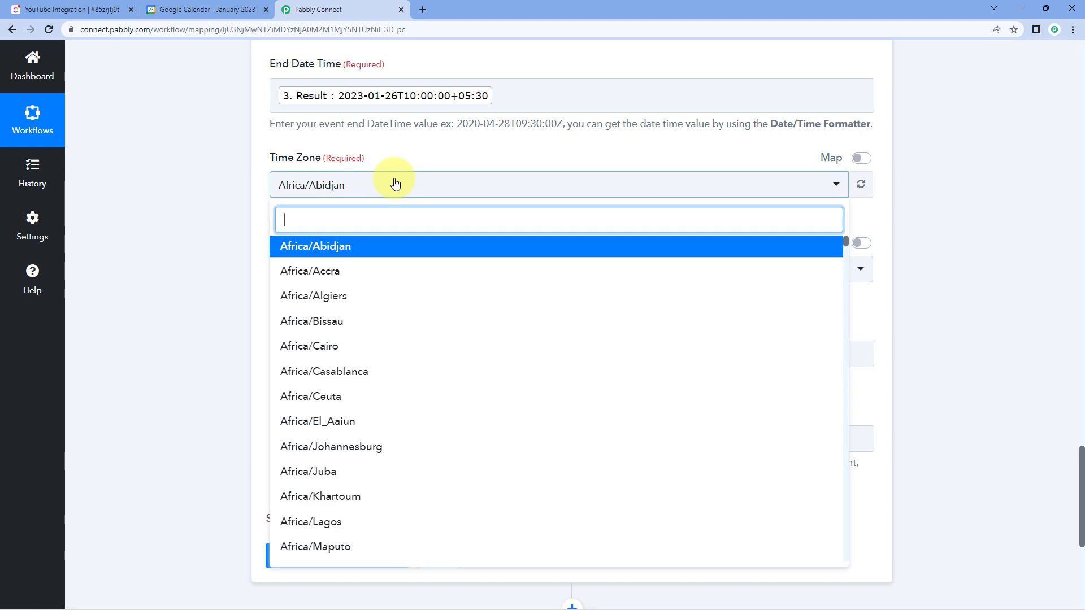
{"action": "type", "text": "kol"}
{"action": "key", "text": "Return"}
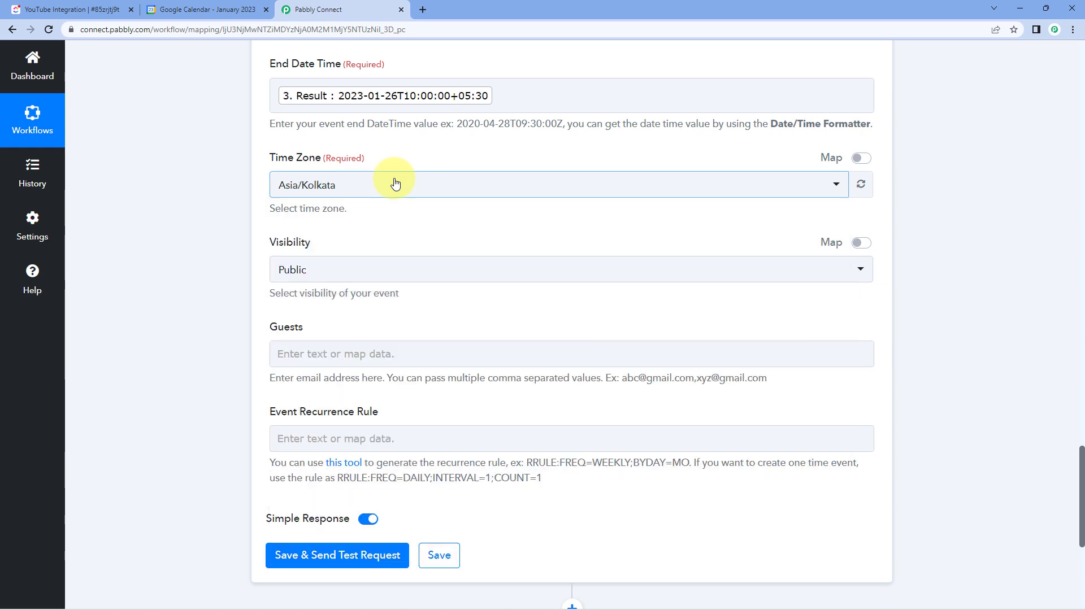
{"action": "left_click", "coordinate": [367, 213]}
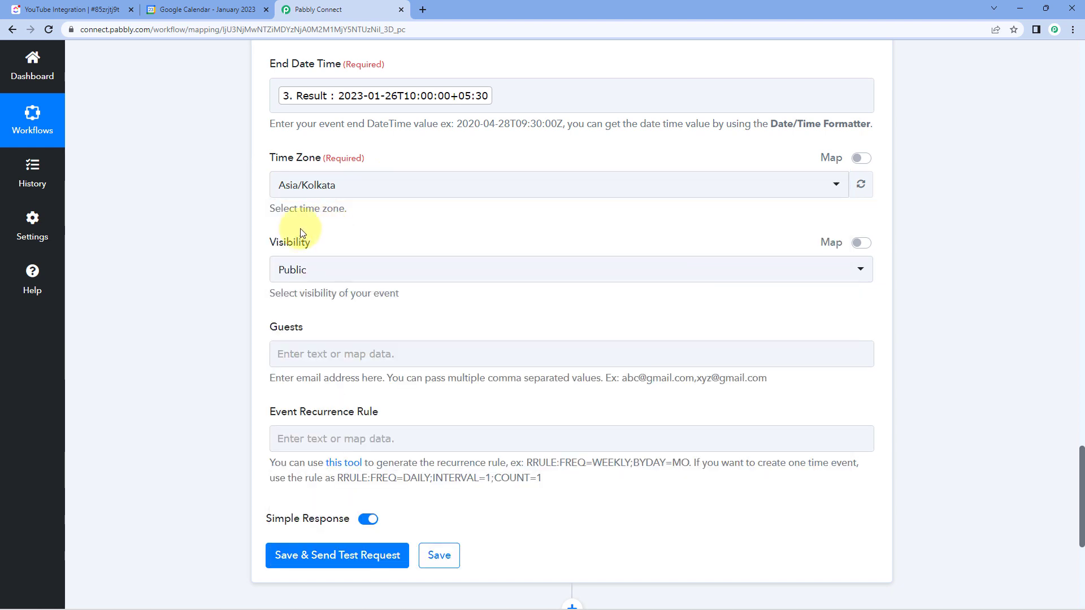
- Look at the linked RRULE generator for the Event Recurrence Rule and return to the workflow
{"action": "scroll", "coordinate": [368, 278], "scroll_direction": "down", "scroll_amount": 1}
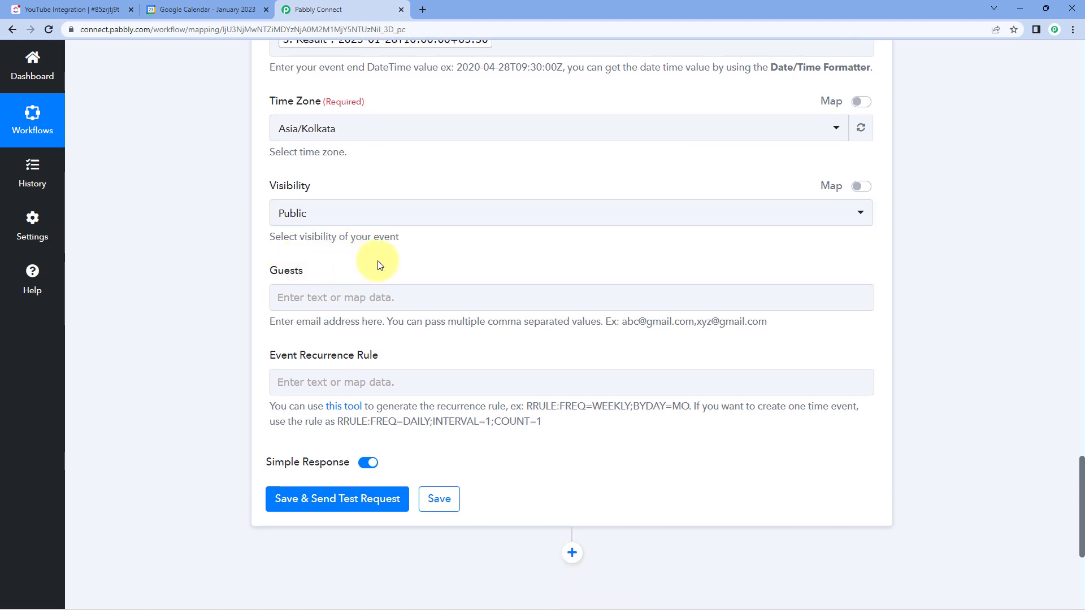
{"action": "scroll", "coordinate": [378, 265], "scroll_direction": "down", "scroll_amount": 2}
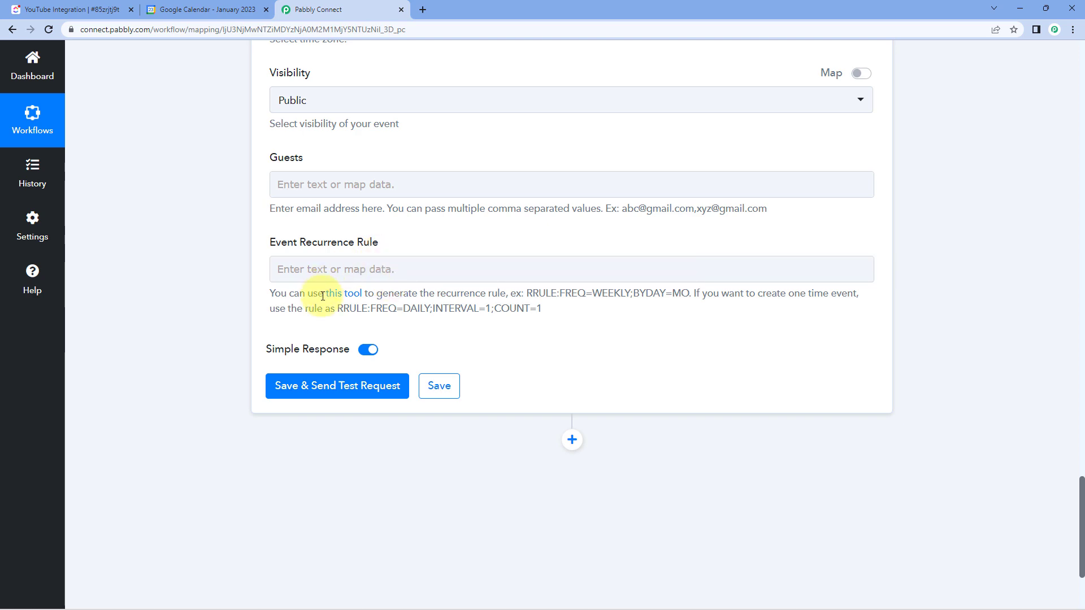
{"action": "left_click", "coordinate": [346, 294]}
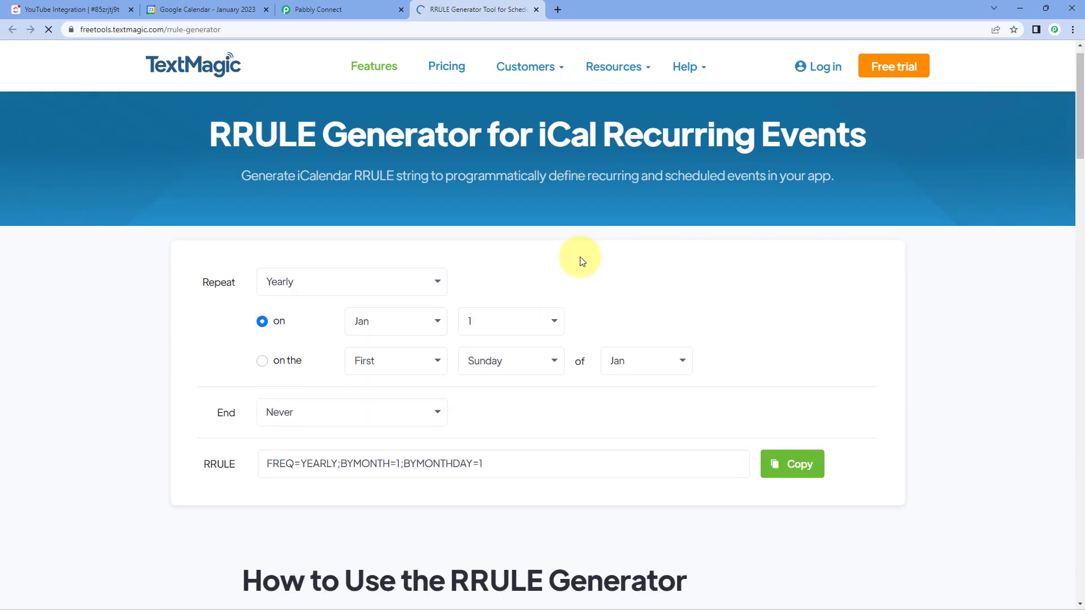
{"action": "scroll", "coordinate": [582, 259], "scroll_direction": "down", "scroll_amount": 1}
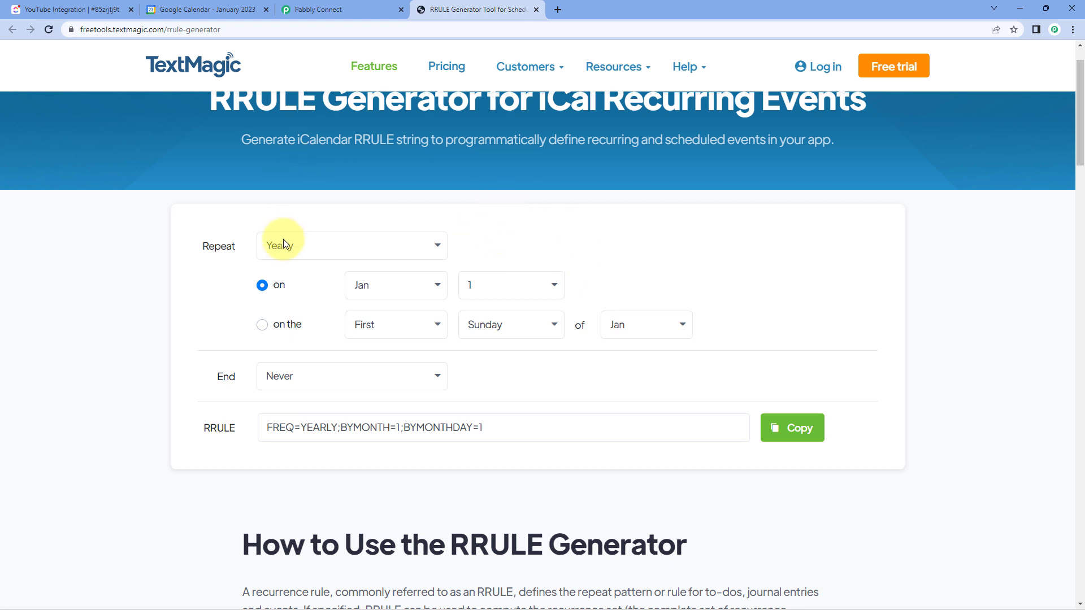
{"action": "left_click", "coordinate": [356, 9]}
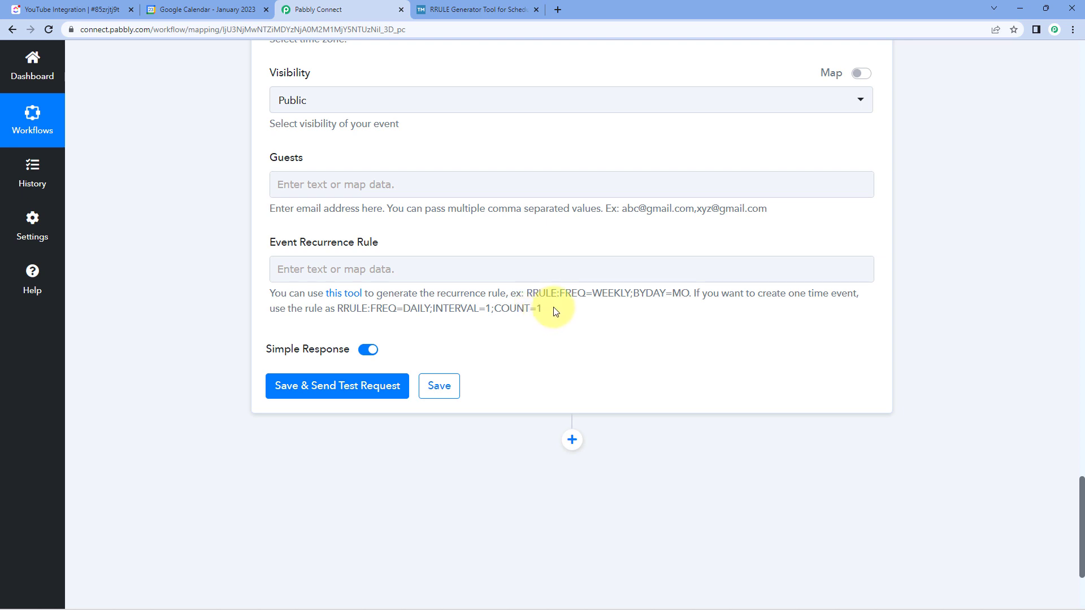
- Copy the one-time rule RRULE:FREQ=DAILY;INTERVAL=1;COUNT=1 from the help text into the Event Recurrence Rule
{"action": "left_click_drag", "start_coordinate": [543, 310], "coordinate": [339, 311]}
{"action": "right_click", "coordinate": [365, 310]}
{"action": "left_click", "coordinate": [385, 316]}
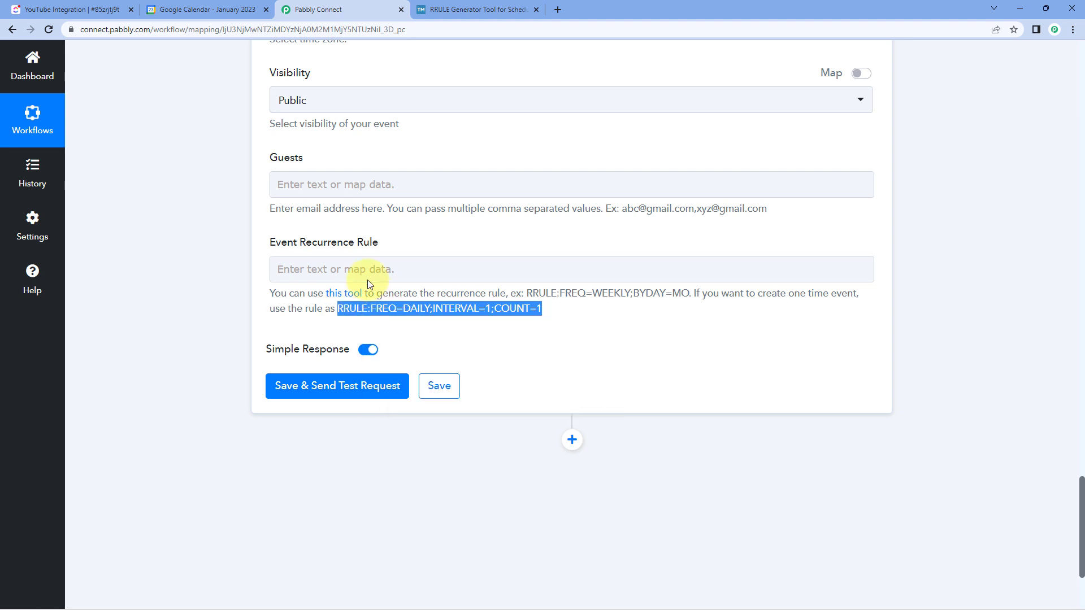
{"action": "left_click", "coordinate": [367, 270]}
{"action": "right_click", "coordinate": [368, 270]}
{"action": "left_click", "coordinate": [412, 359]}
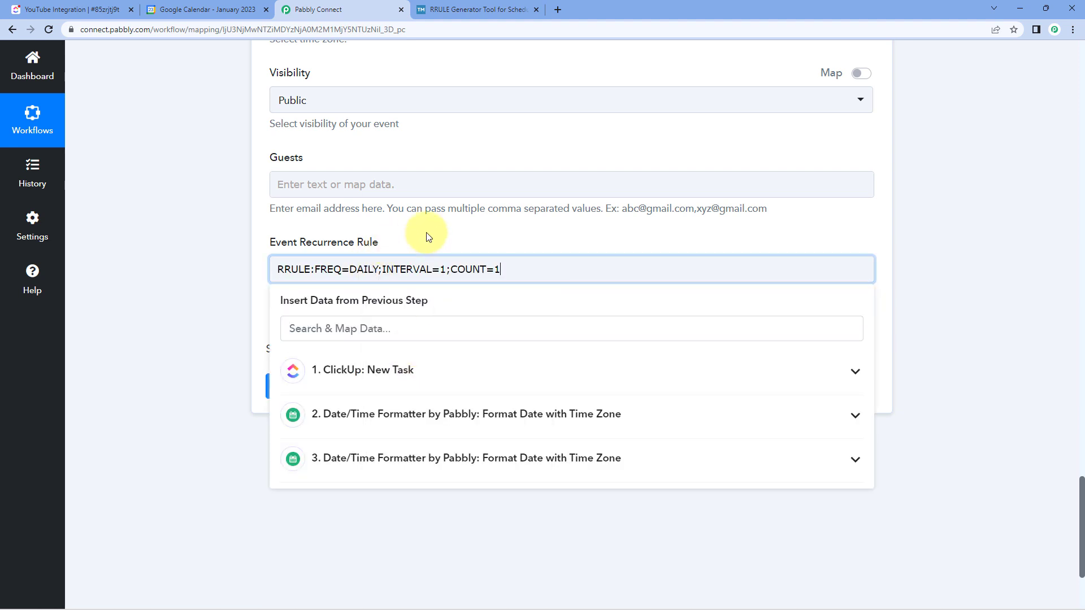
{"action": "left_click", "coordinate": [427, 232]}
{"action": "left_click", "coordinate": [558, 315]}
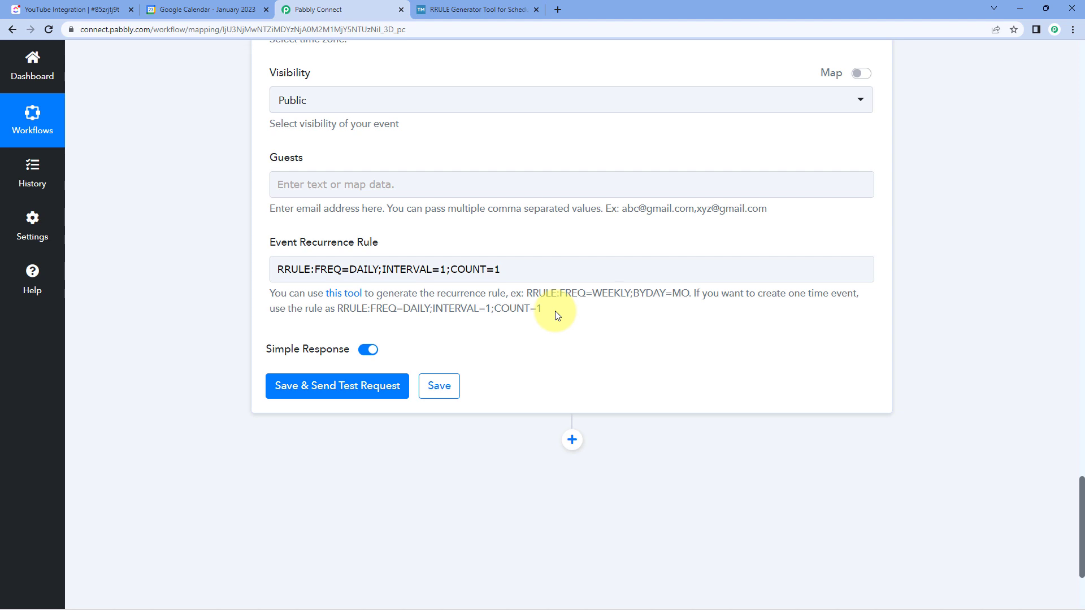
- Save the Google Calendar action, send a test request and review the received response
{"action": "left_click", "coordinate": [356, 384]}
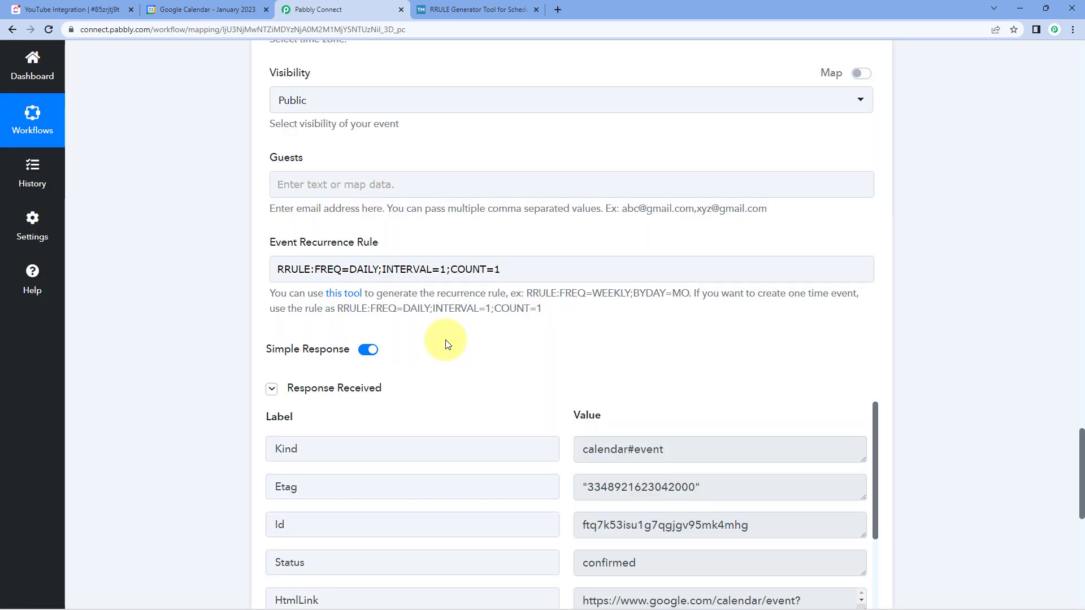
{"action": "scroll", "coordinate": [472, 322], "scroll_direction": "down", "scroll_amount": 3}
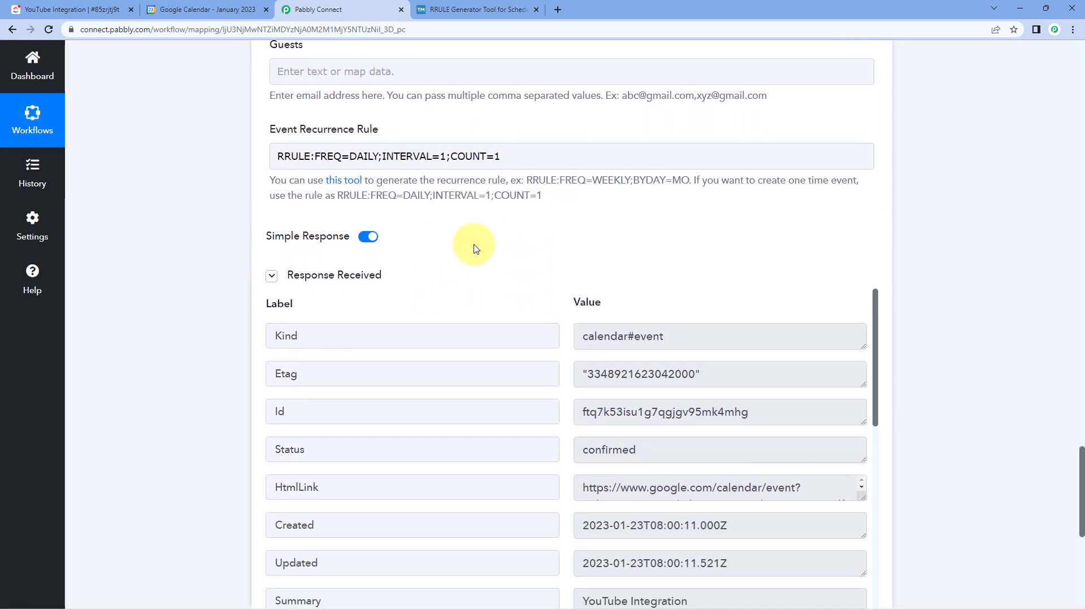
{"action": "scroll", "coordinate": [382, 226], "scroll_direction": "down", "scroll_amount": 3}
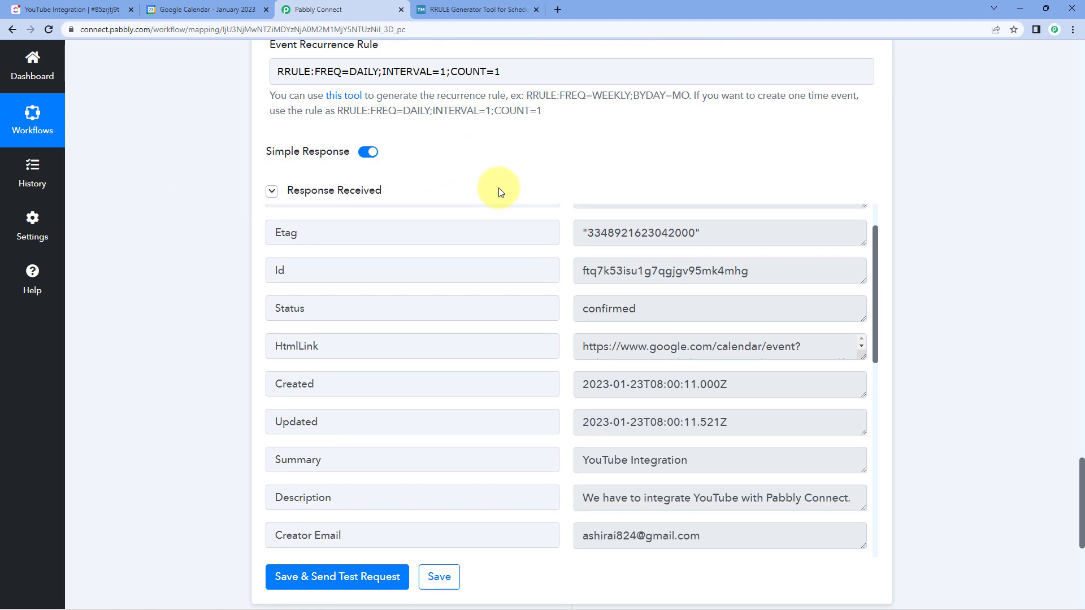
{"action": "scroll", "coordinate": [559, 243], "scroll_direction": "down", "scroll_amount": 2}
{"action": "scroll", "coordinate": [557, 243], "scroll_direction": "up", "scroll_amount": 5}
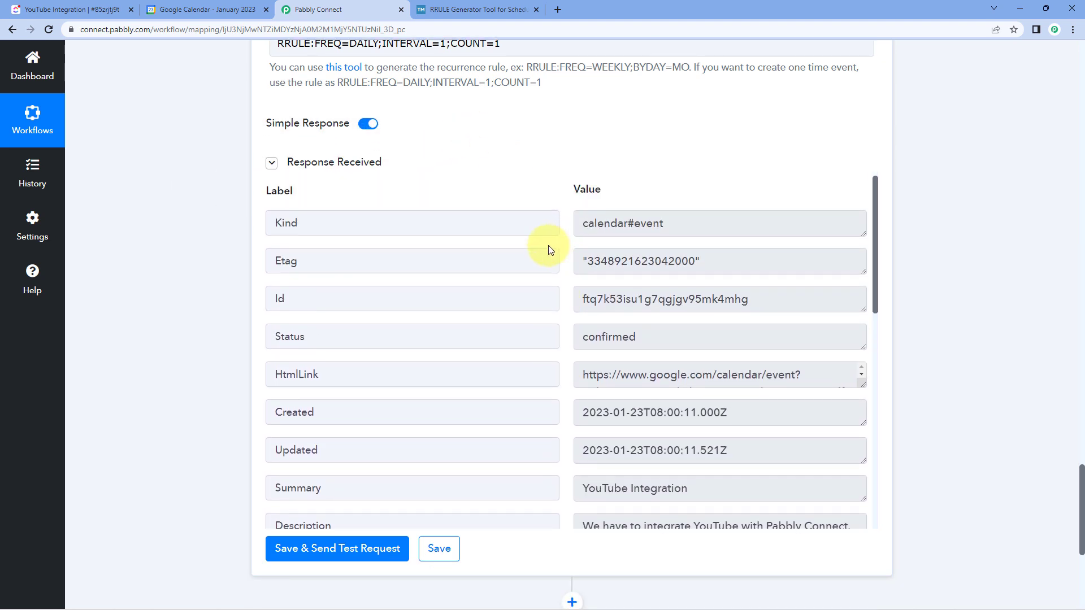
{"action": "scroll", "coordinate": [509, 215], "scroll_direction": "up", "scroll_amount": 2}
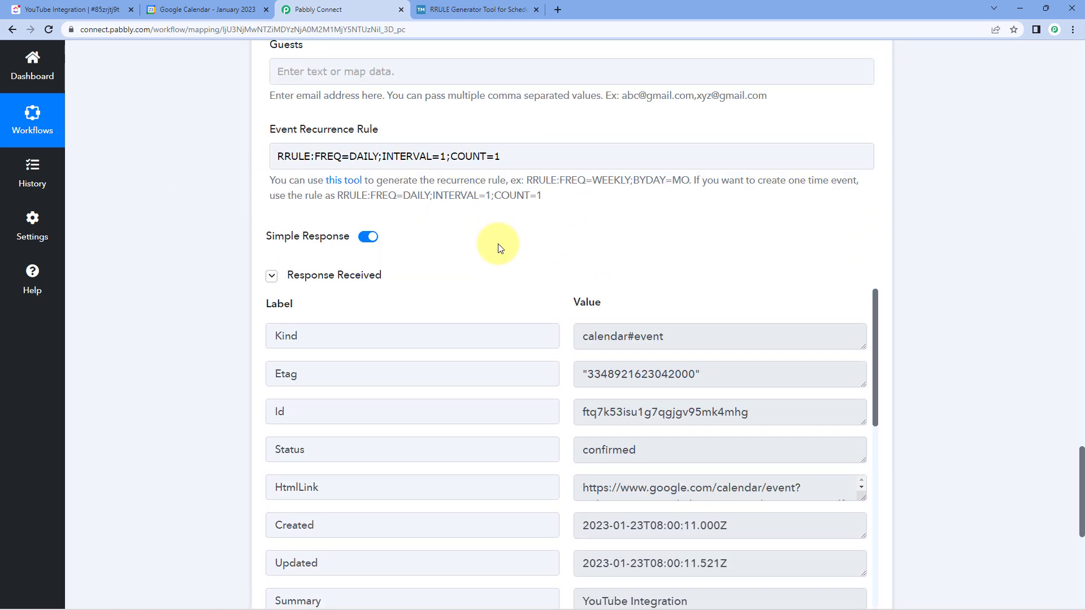
- Collapse the ClickUp New Task trigger and the Google Calendar Create an Event action
{"action": "scroll", "coordinate": [509, 260], "scroll_direction": "up", "scroll_amount": 5}
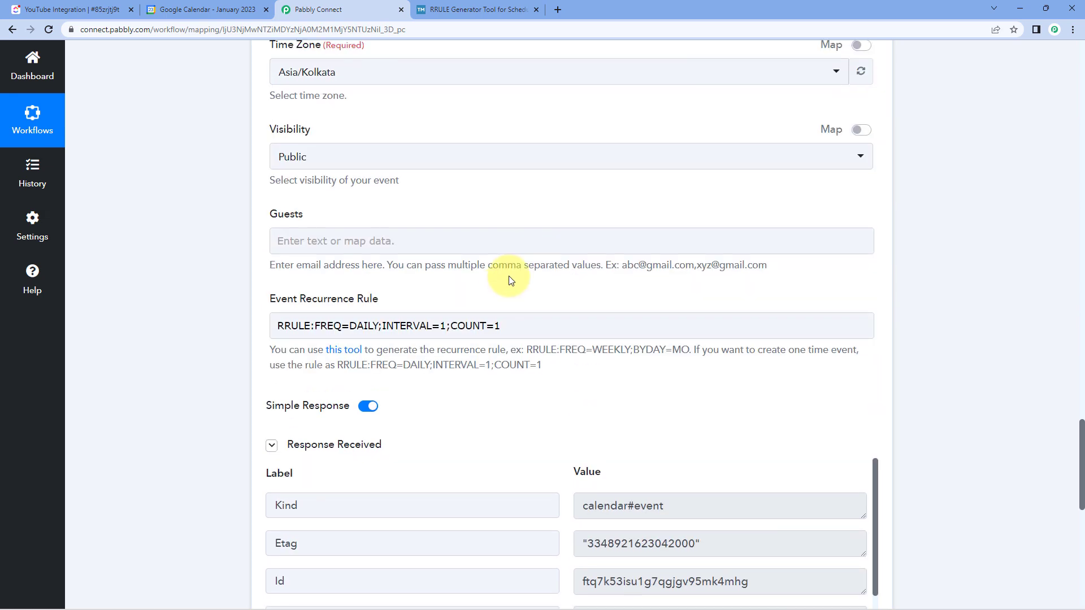
{"action": "scroll", "coordinate": [497, 266], "scroll_direction": "up", "scroll_amount": 7}
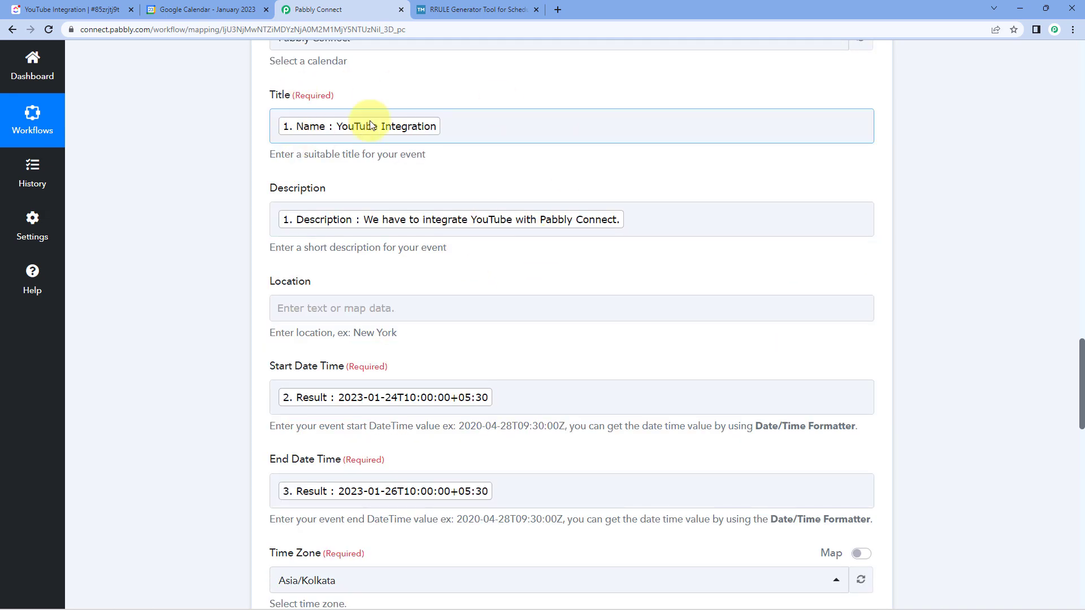
{"action": "scroll", "coordinate": [504, 199], "scroll_direction": "up", "scroll_amount": 12}
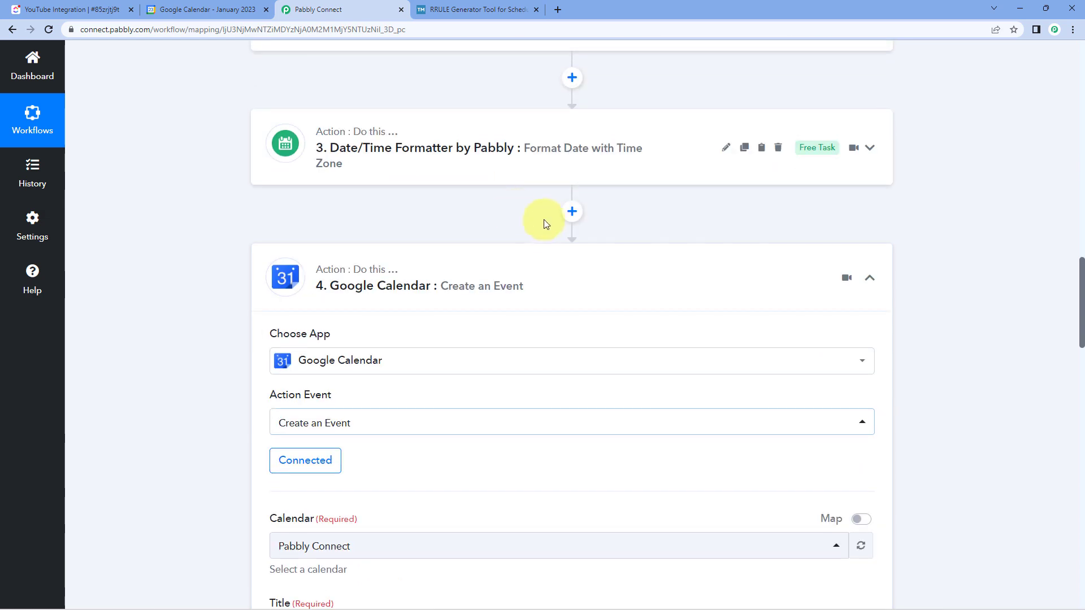
{"action": "scroll", "coordinate": [540, 230], "scroll_direction": "up", "scroll_amount": 14}
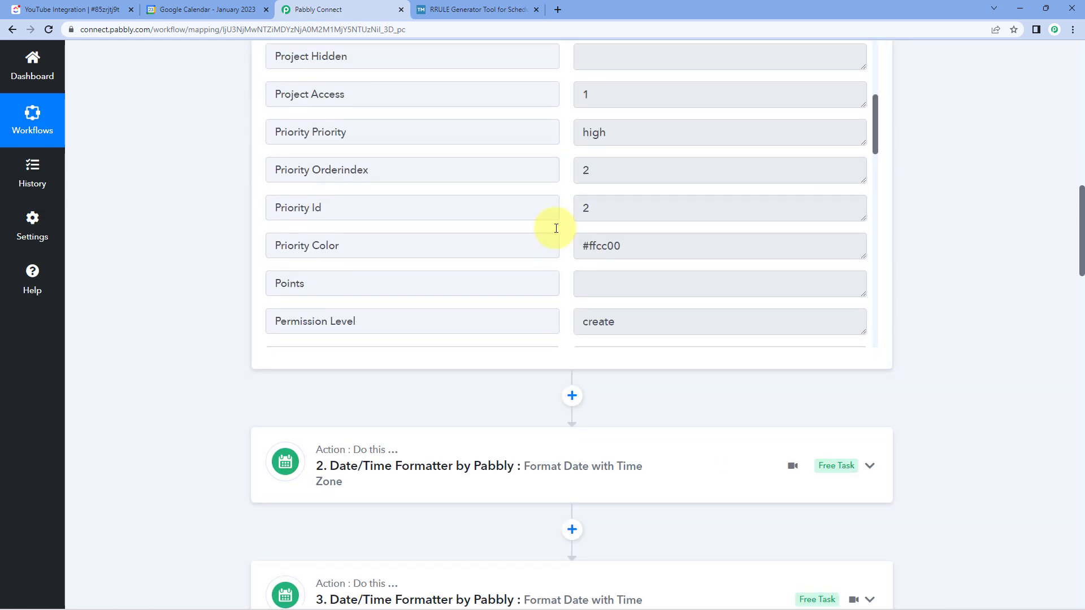
{"action": "scroll", "coordinate": [928, 227], "scroll_direction": "up", "scroll_amount": 1}
{"action": "scroll", "coordinate": [928, 227], "scroll_direction": "up", "scroll_amount": 3}
{"action": "scroll", "coordinate": [658, 279], "scroll_direction": "up", "scroll_amount": 5}
{"action": "scroll", "coordinate": [589, 235], "scroll_direction": "up", "scroll_amount": 5}
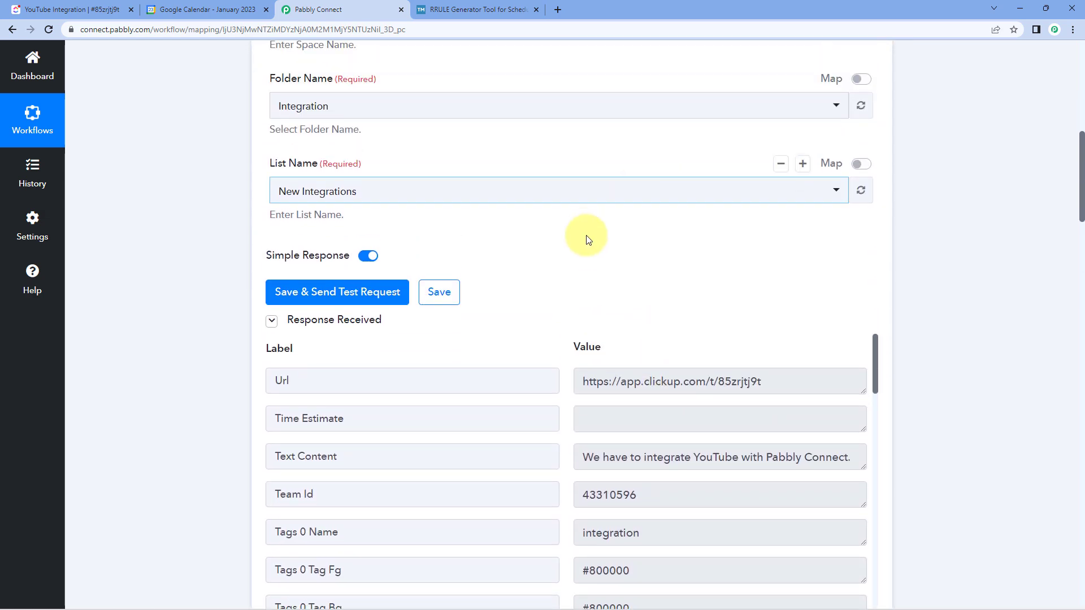
{"action": "scroll", "coordinate": [562, 215], "scroll_direction": "up", "scroll_amount": 7}
{"action": "left_click", "coordinate": [554, 214]}
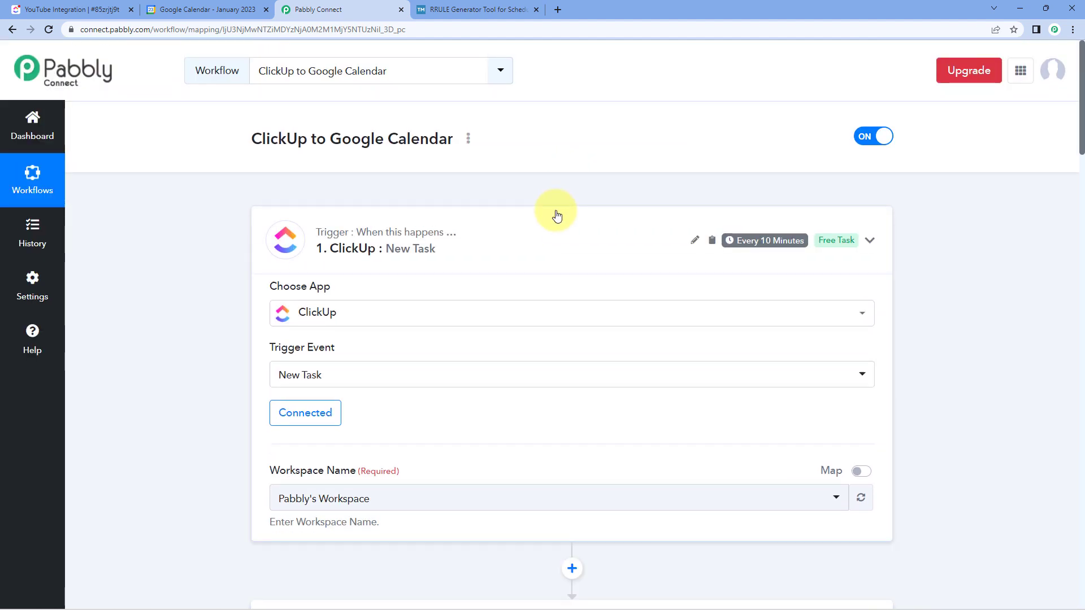
{"action": "scroll", "coordinate": [545, 278], "scroll_direction": "down", "scroll_amount": 3}
{"action": "left_click", "coordinate": [556, 390]}
{"action": "scroll", "coordinate": [524, 287], "scroll_direction": "up", "scroll_amount": 4}
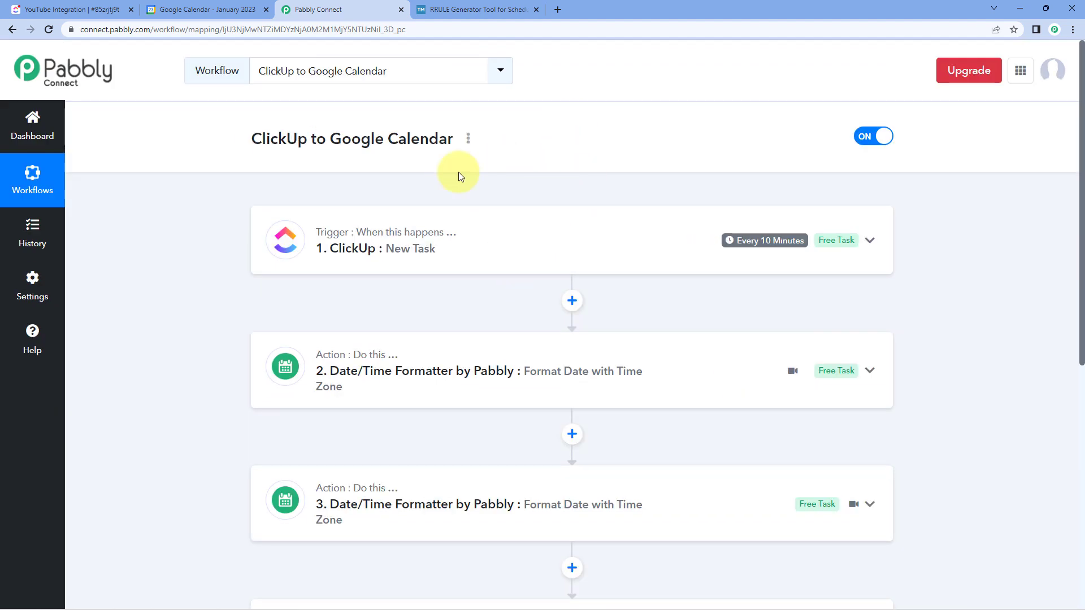
- Switch to Google Calendar and check the title, dates and description of the YouTube Integration event
{"action": "left_click", "coordinate": [205, 10]}
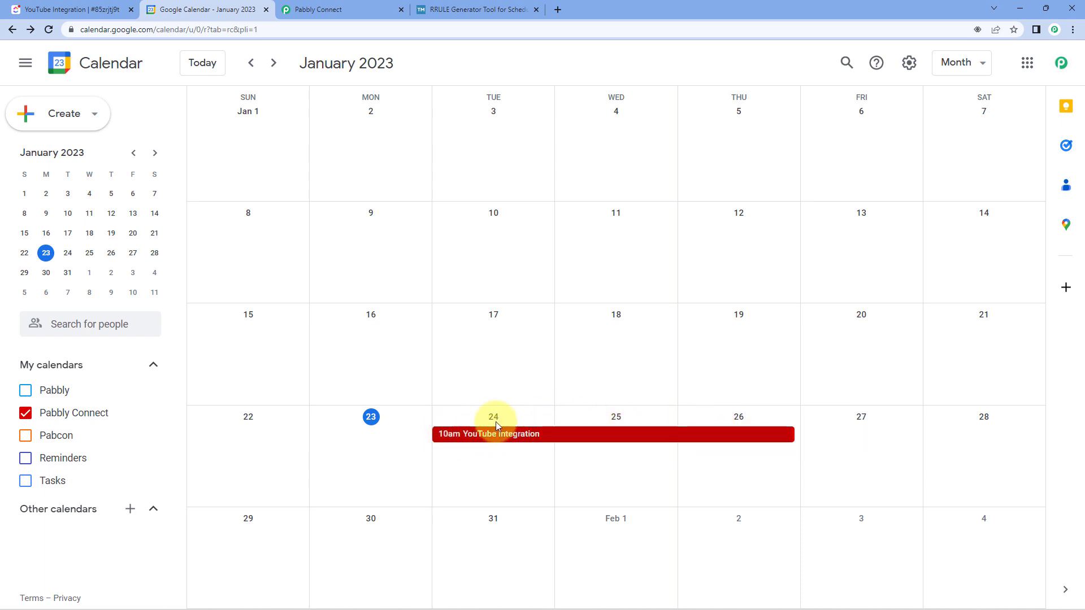
{"action": "left_click", "coordinate": [760, 435]}
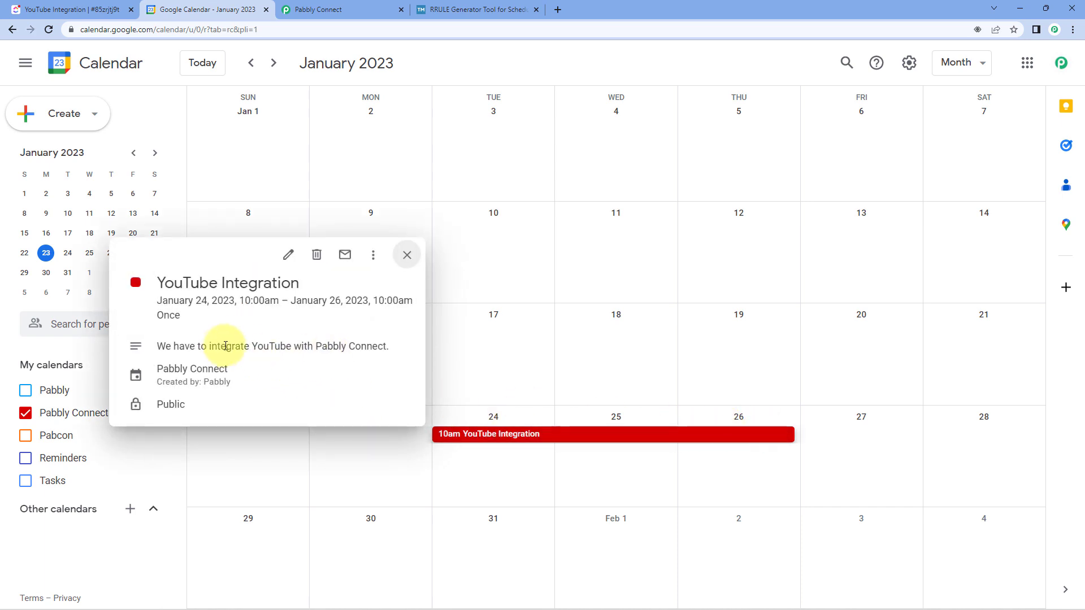
{"action": "left_click_drag", "start_coordinate": [158, 281], "coordinate": [310, 286]}
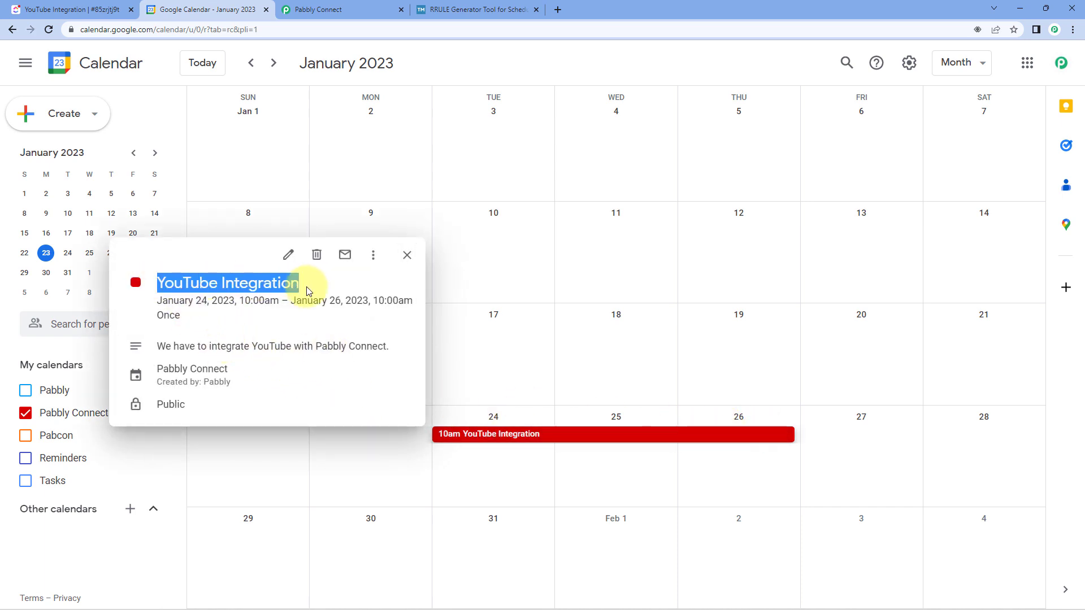
{"action": "left_click_drag", "start_coordinate": [161, 347], "coordinate": [399, 354]}
{"action": "left_click", "coordinate": [489, 386]}
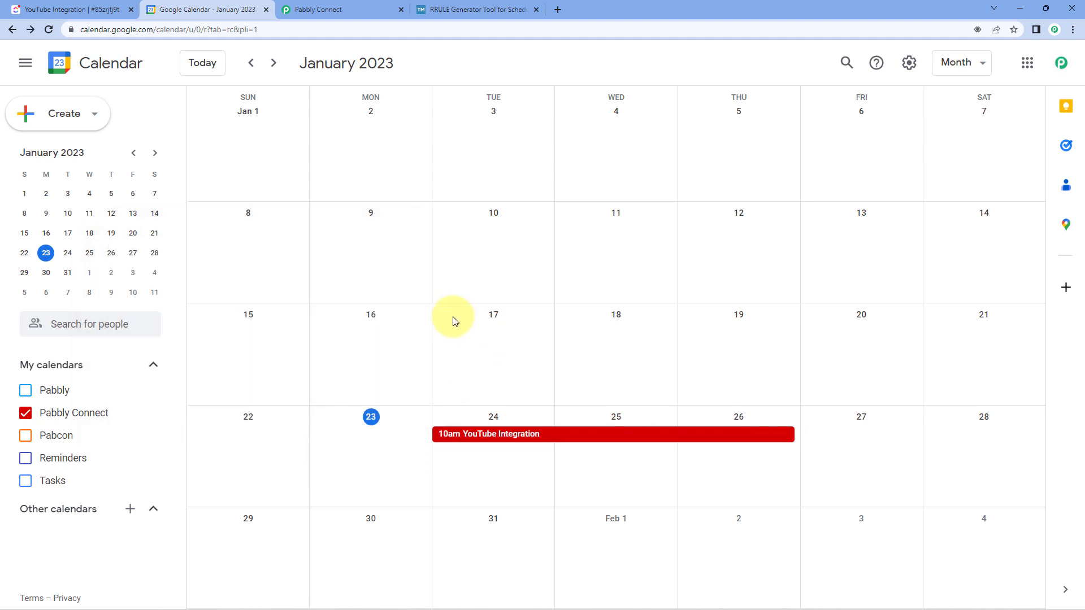
- Switch to ClickUp, close the open task and start a new task named "Real-Time Test" in the New Integrations list
{"action": "left_click", "coordinate": [350, 9]}
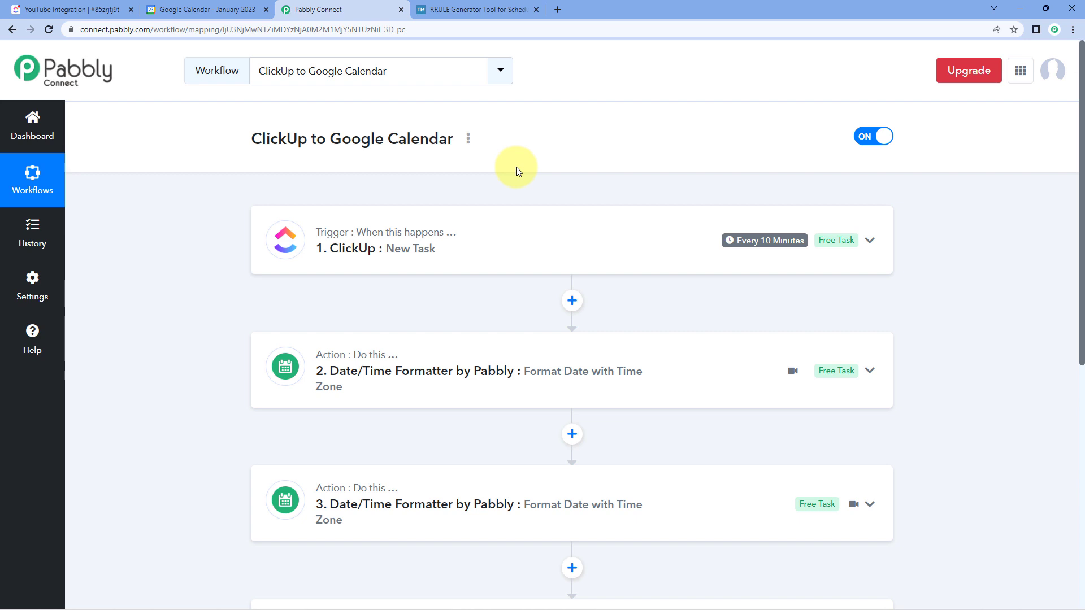
{"action": "left_click", "coordinate": [108, 9]}
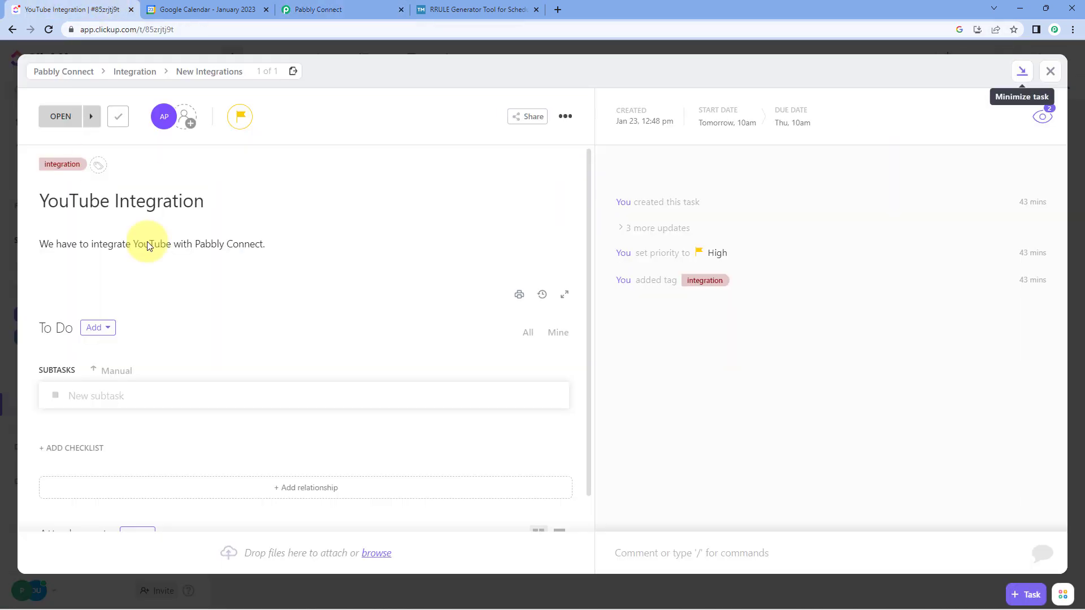
{"action": "left_click", "coordinate": [1049, 71]}
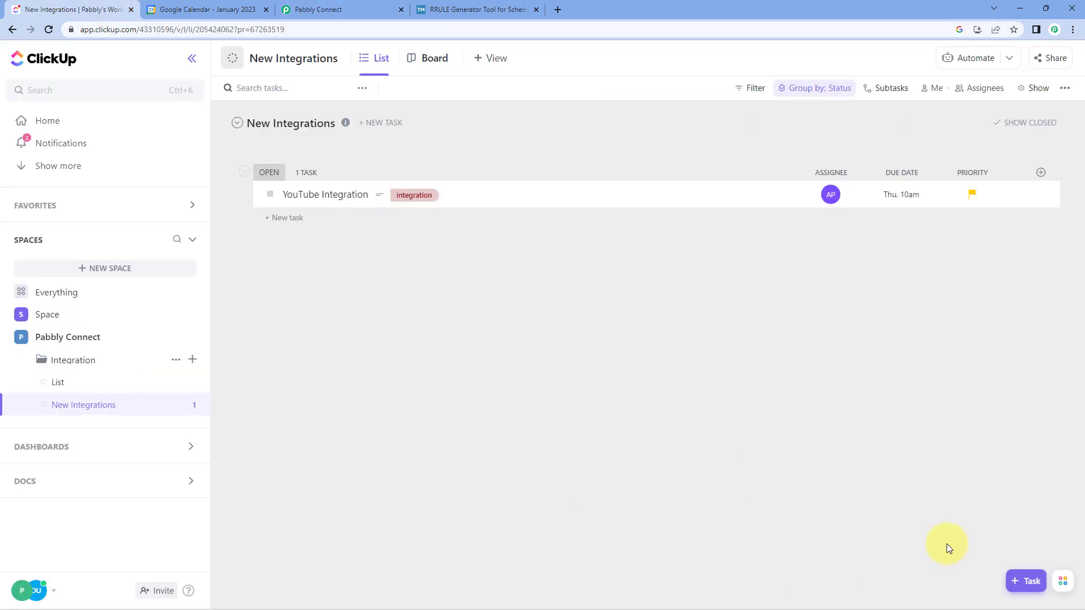
{"action": "left_click", "coordinate": [1025, 581]}
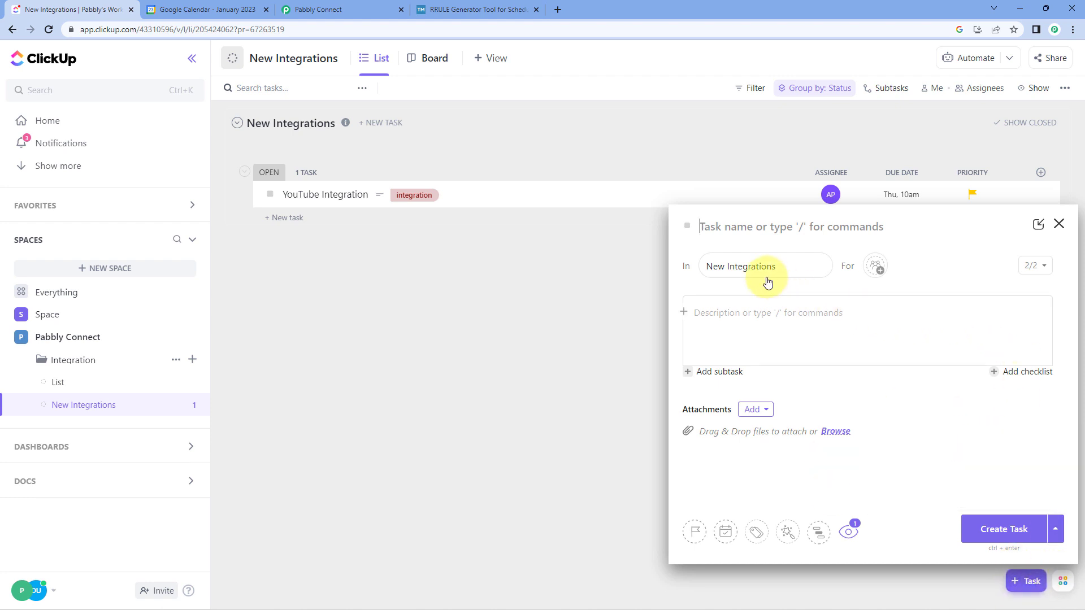
{"action": "type", "text": "R"}
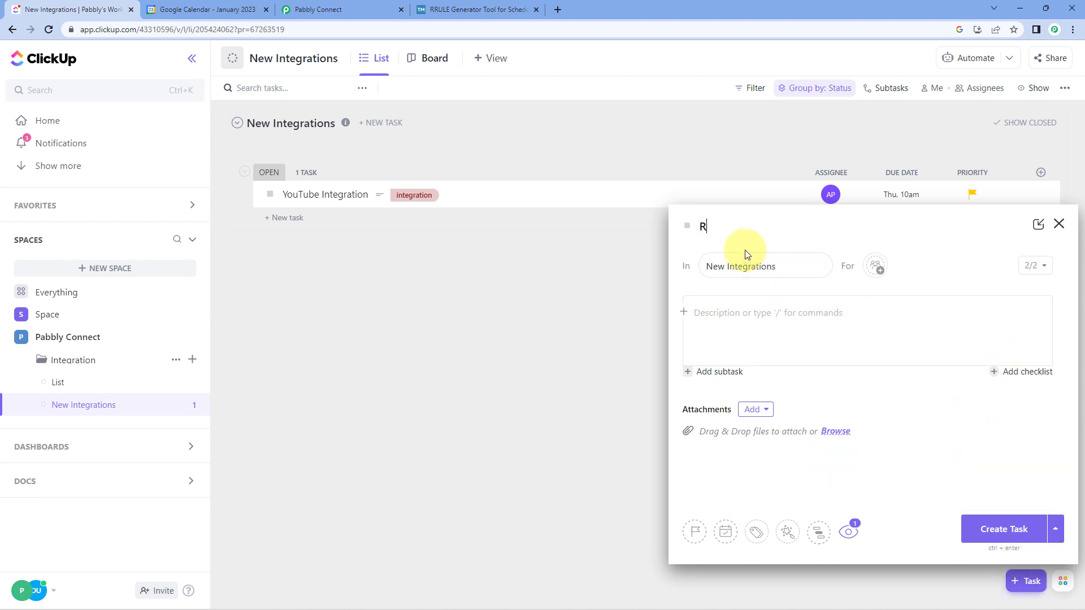
{"action": "type", "text": "eal-T"}
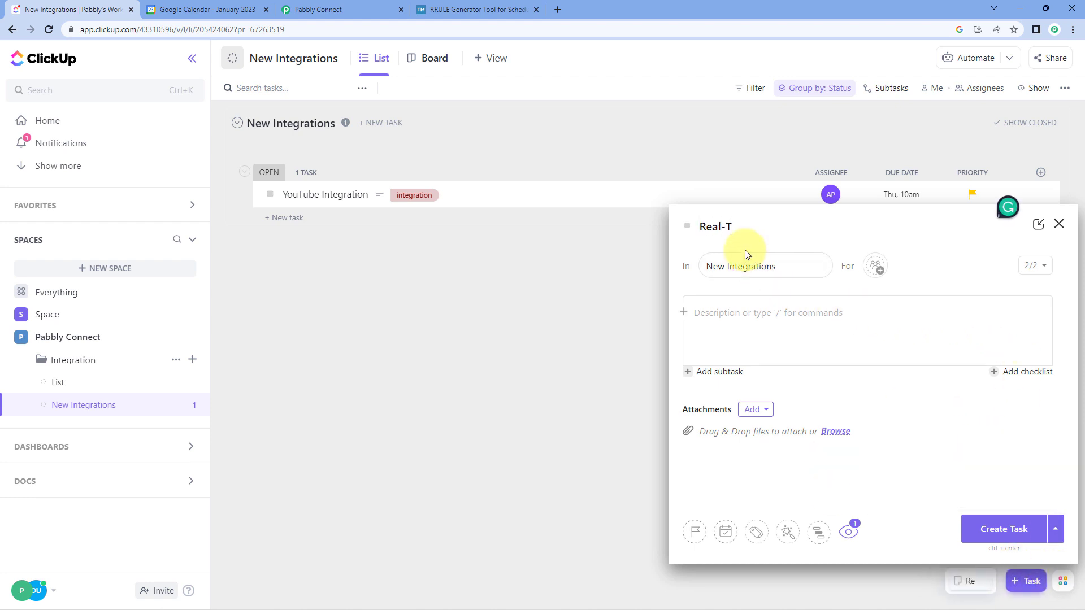
{"action": "type", "text": "ime Test"}
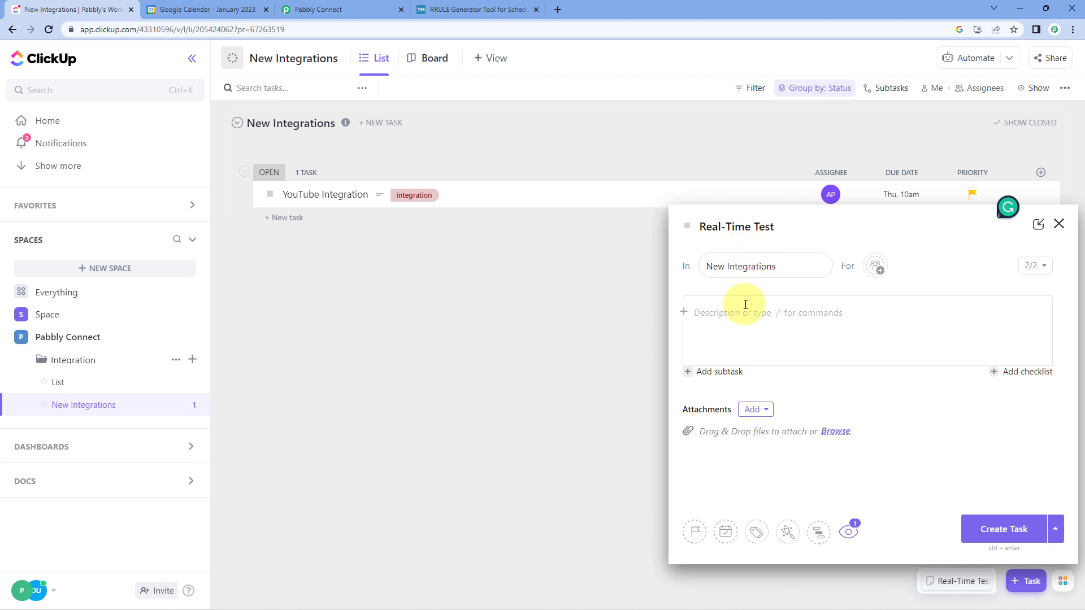
- Enter the task description "We are just testing this automation in real-time." and set its priority to Normal
{"action": "left_click", "coordinate": [746, 312]}
{"action": "type", "text": "We are just testing"}
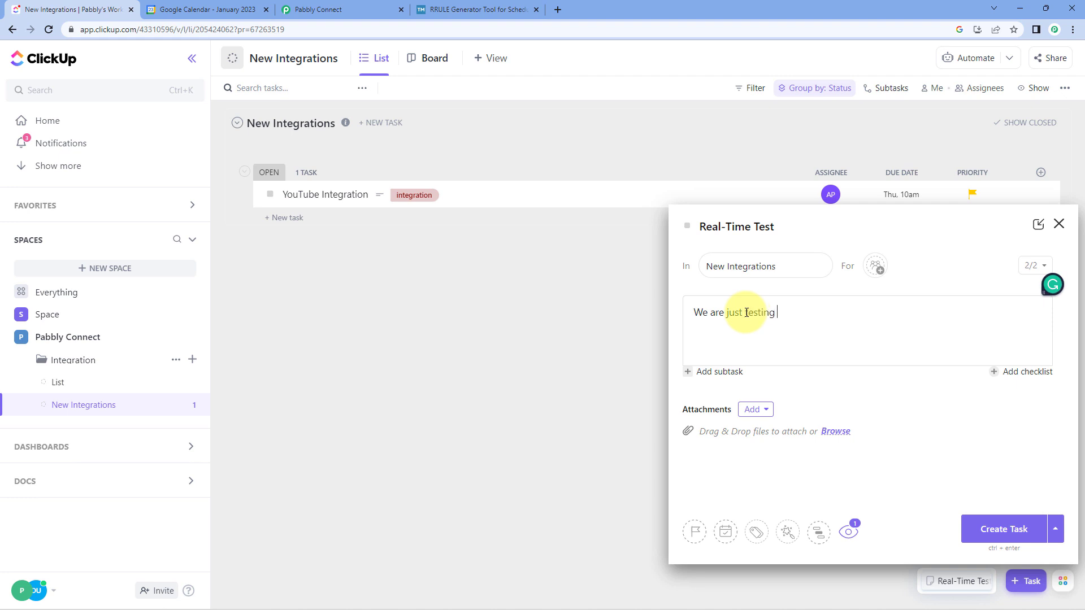
{"action": "type", "text": "uto"}
{"action": "type", "text": "mation"}
{"action": "type", "text": " in re"}
{"action": "type", "text": "al-ti,m"}
{"action": "type", "text": "me"}
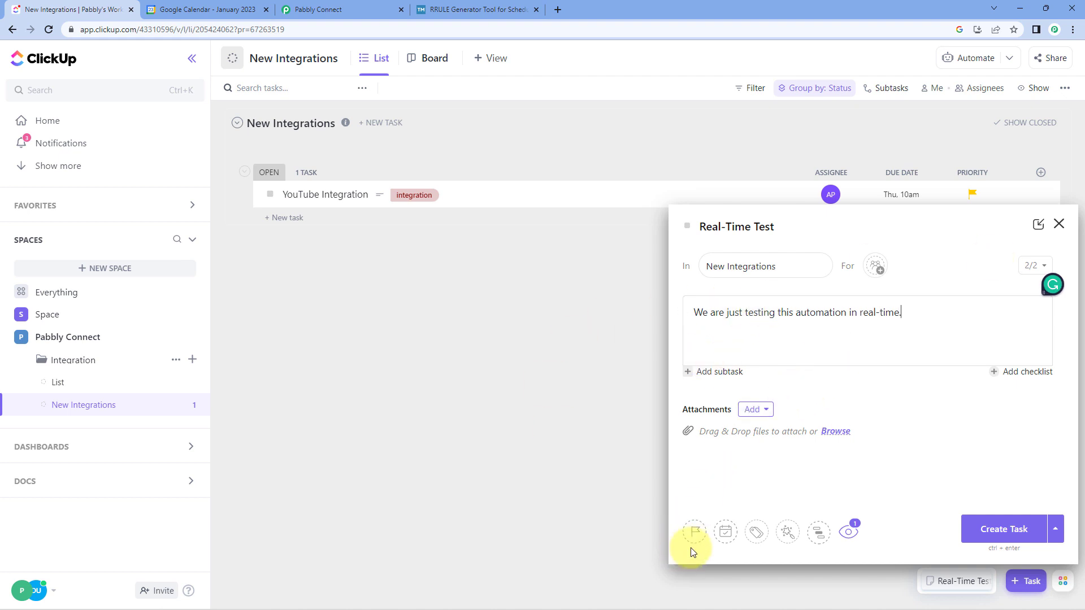
{"action": "left_click", "coordinate": [695, 532]}
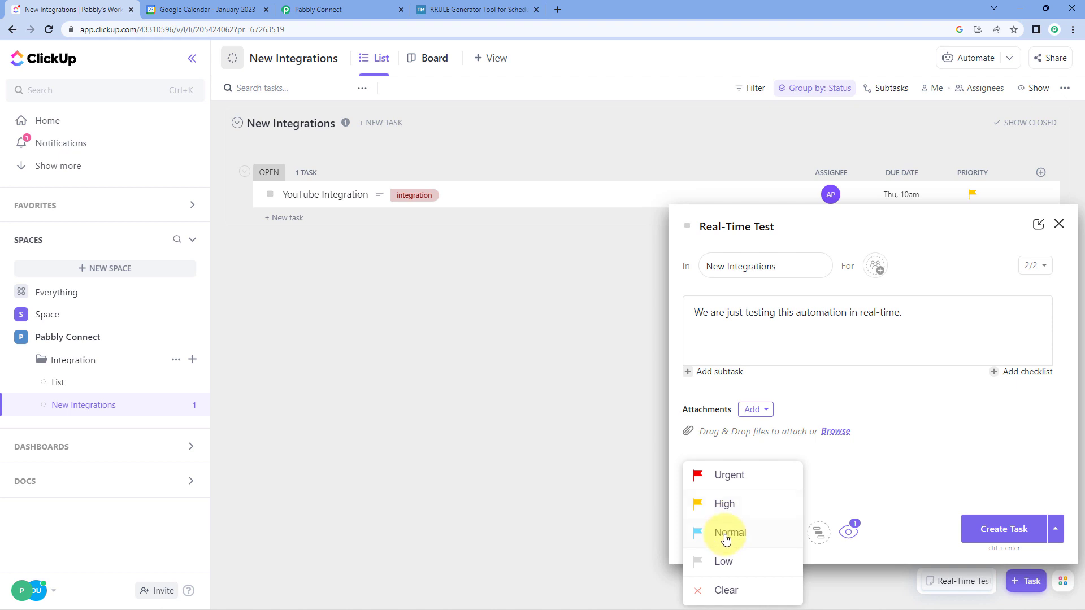
{"action": "left_click", "coordinate": [726, 536]}
- Set the Real-Time Test task's start date to Wednesday, January 25, 2023 at 1:30 pm
{"action": "left_click", "coordinate": [724, 531]}
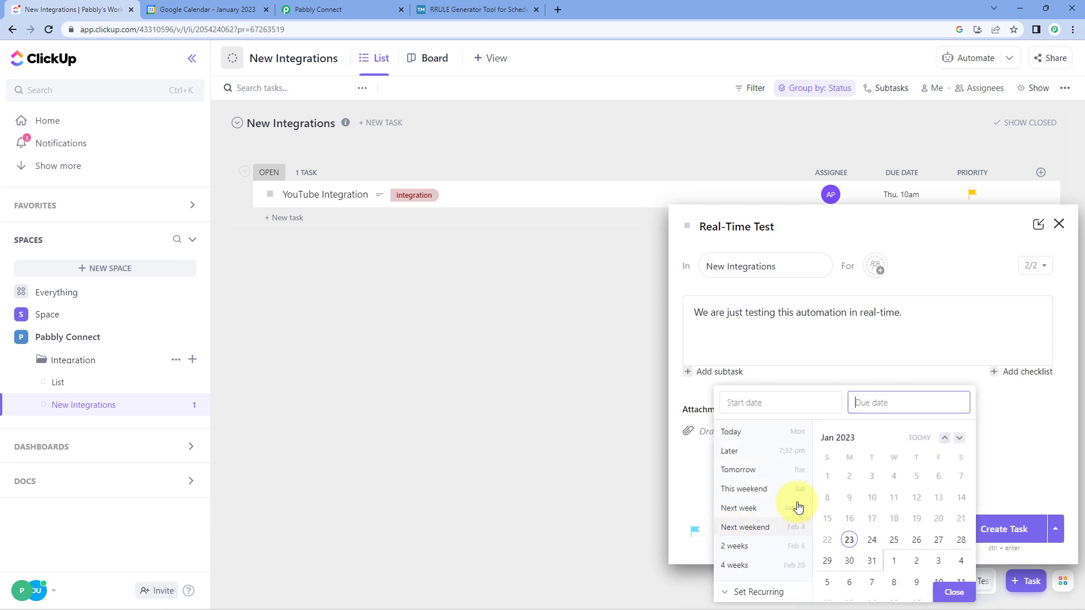
{"action": "left_click", "coordinate": [894, 539]}
{"action": "left_click", "coordinate": [805, 402]}
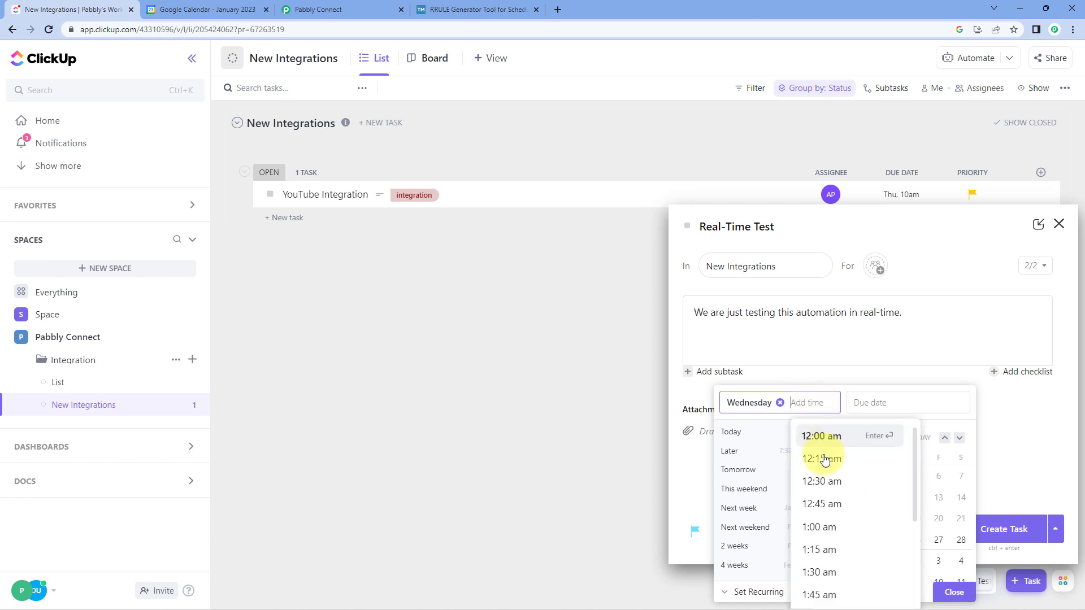
{"action": "scroll", "coordinate": [836, 512], "scroll_direction": "down", "scroll_amount": 18}
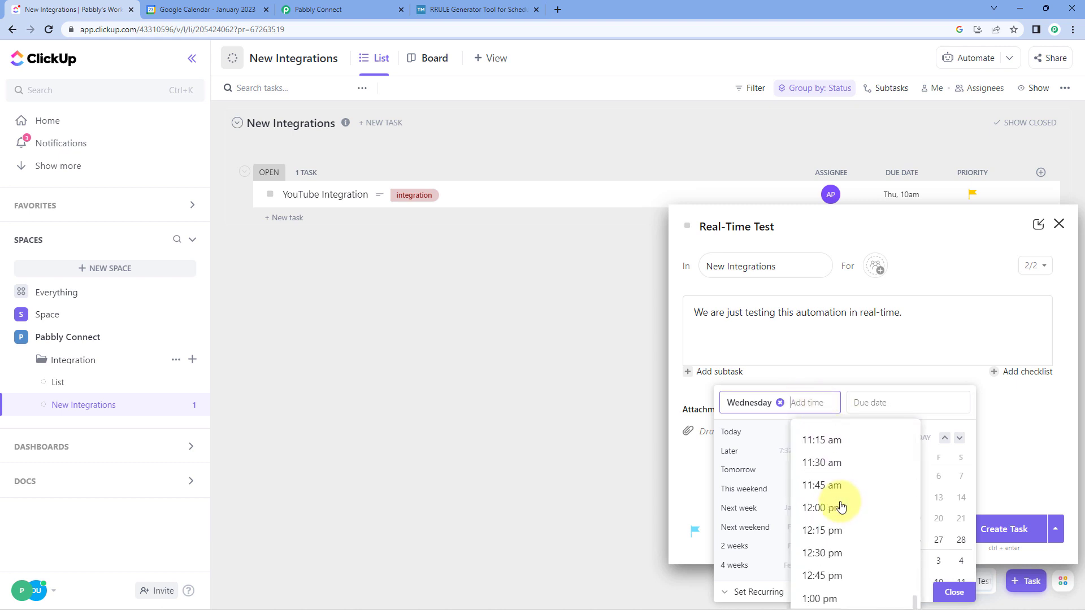
{"action": "scroll", "coordinate": [841, 507], "scroll_direction": "down", "scroll_amount": 3}
{"action": "left_click", "coordinate": [836, 473]}
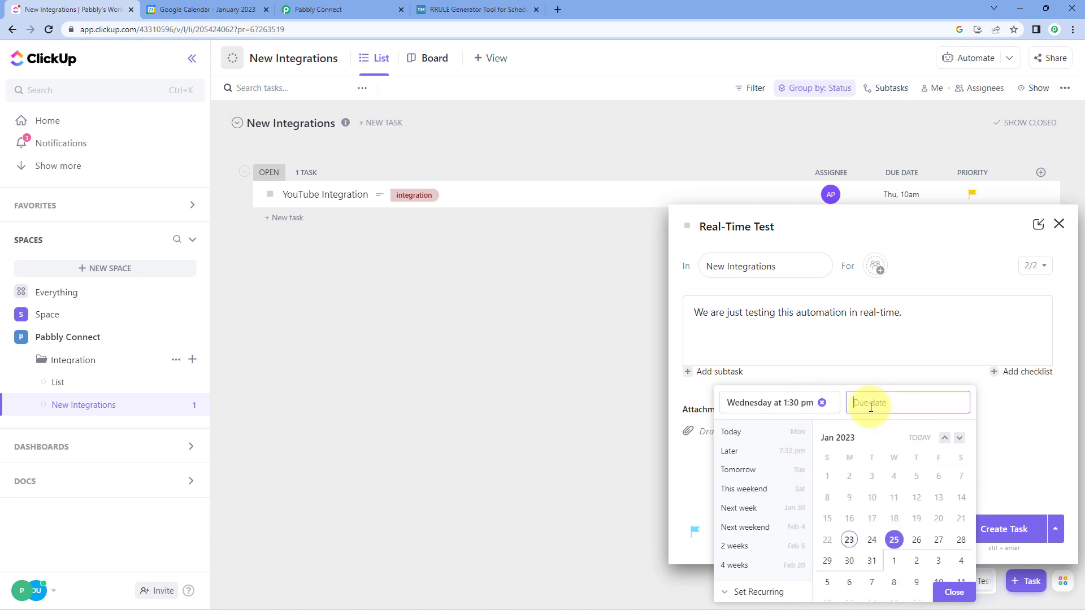
- Set the due date to Saturday, January 28, 2023 at 4:00 pm and create the task
{"action": "left_click", "coordinate": [961, 540]}
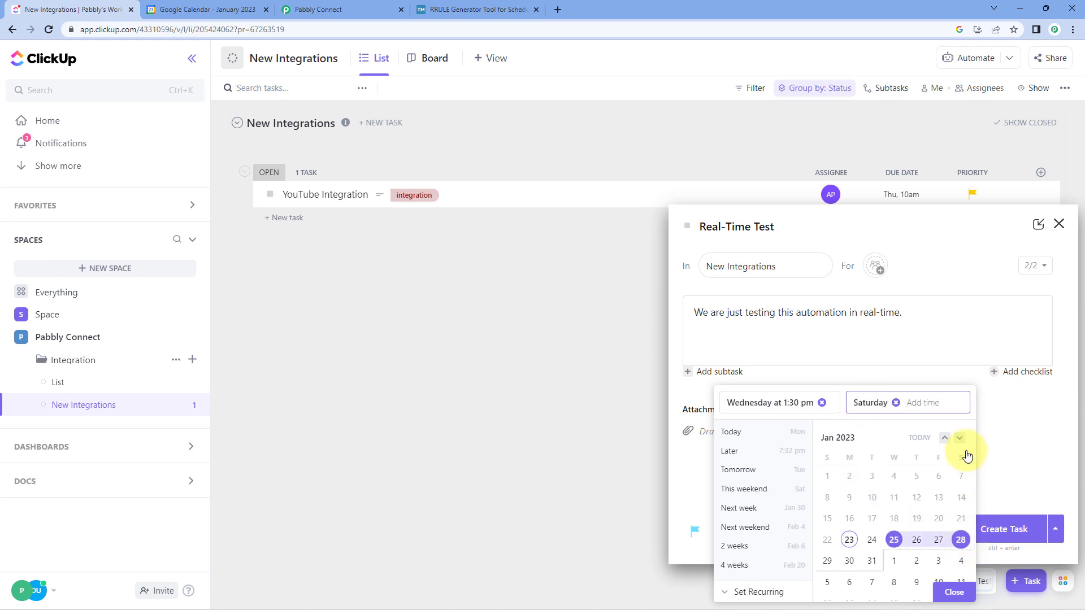
{"action": "left_click", "coordinate": [938, 402]}
{"action": "scroll", "coordinate": [951, 509], "scroll_direction": "down", "scroll_amount": 10}
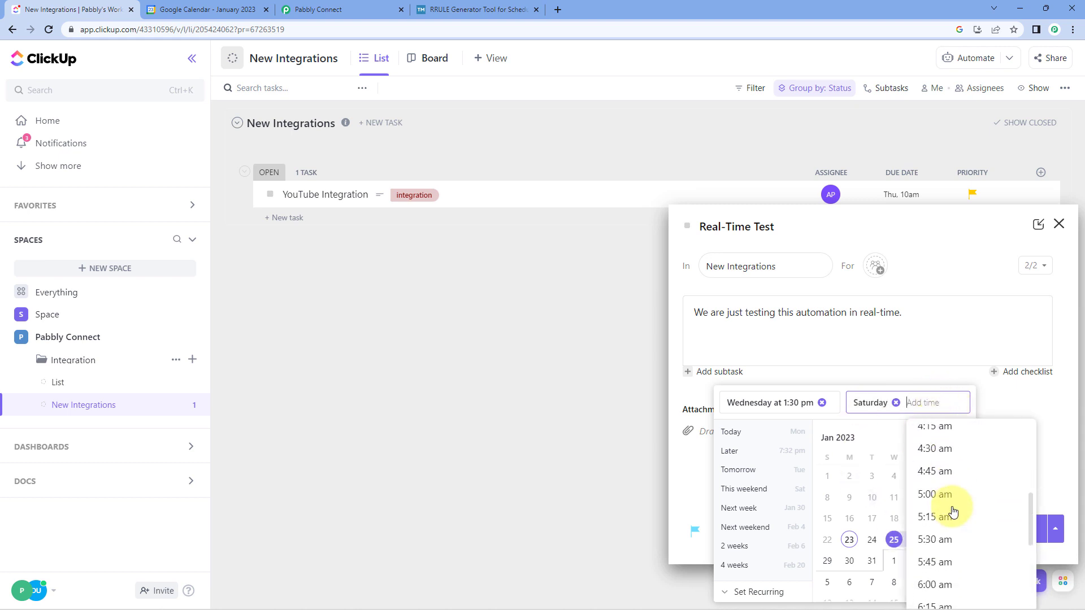
{"action": "scroll", "coordinate": [954, 509], "scroll_direction": "down", "scroll_amount": 15}
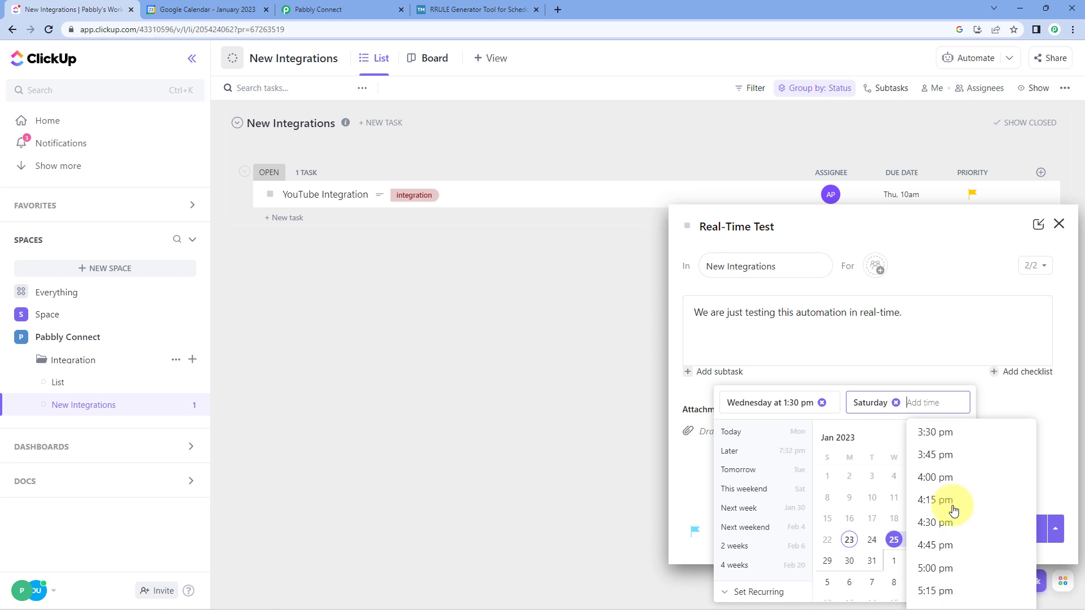
{"action": "left_click", "coordinate": [939, 475]}
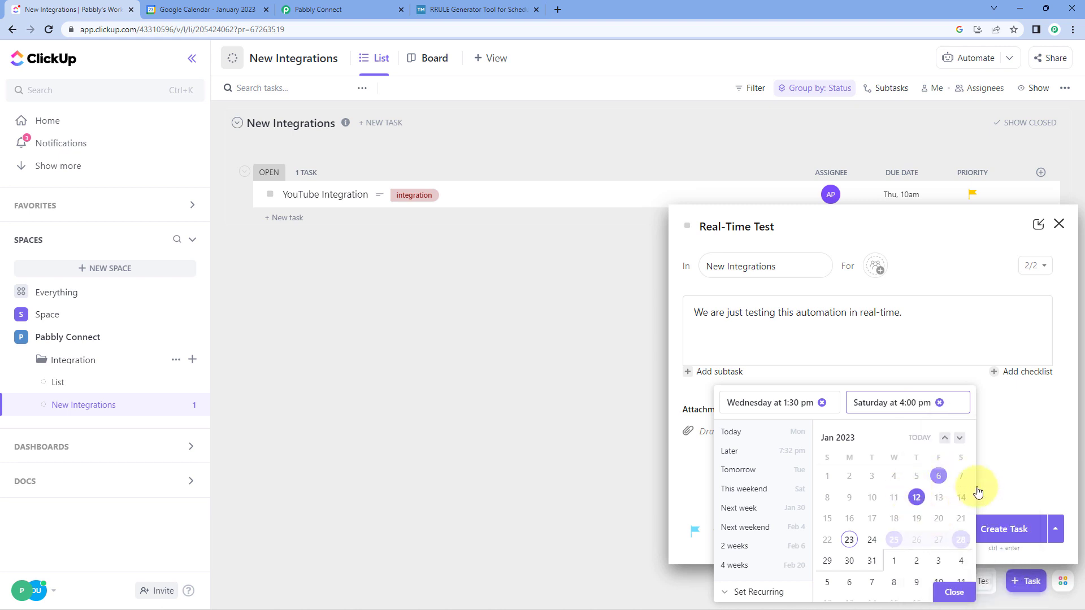
{"action": "left_click", "coordinate": [954, 591]}
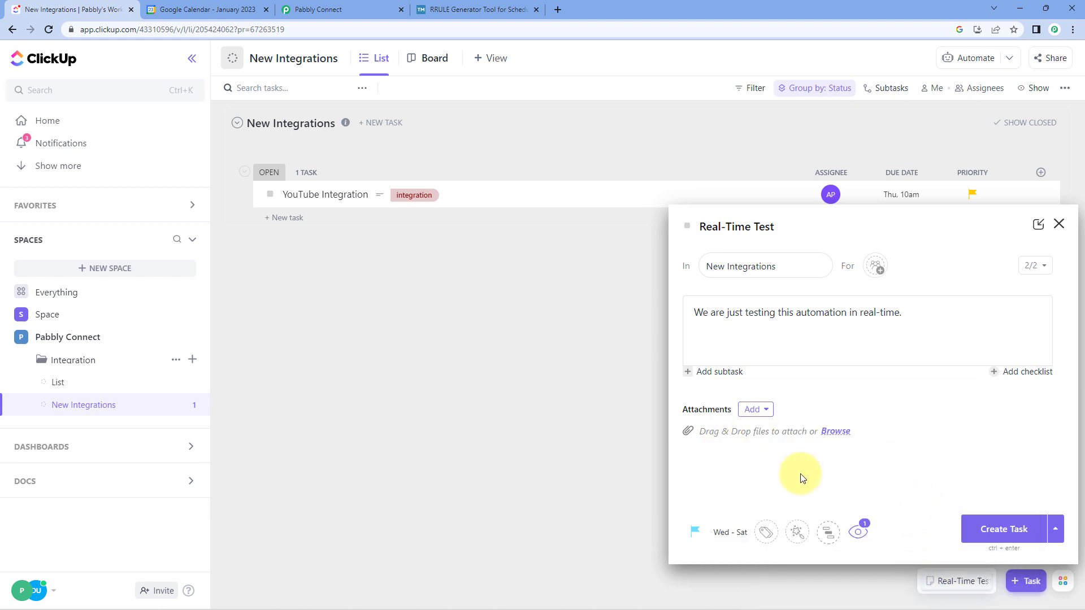
{"action": "left_click", "coordinate": [978, 531]}
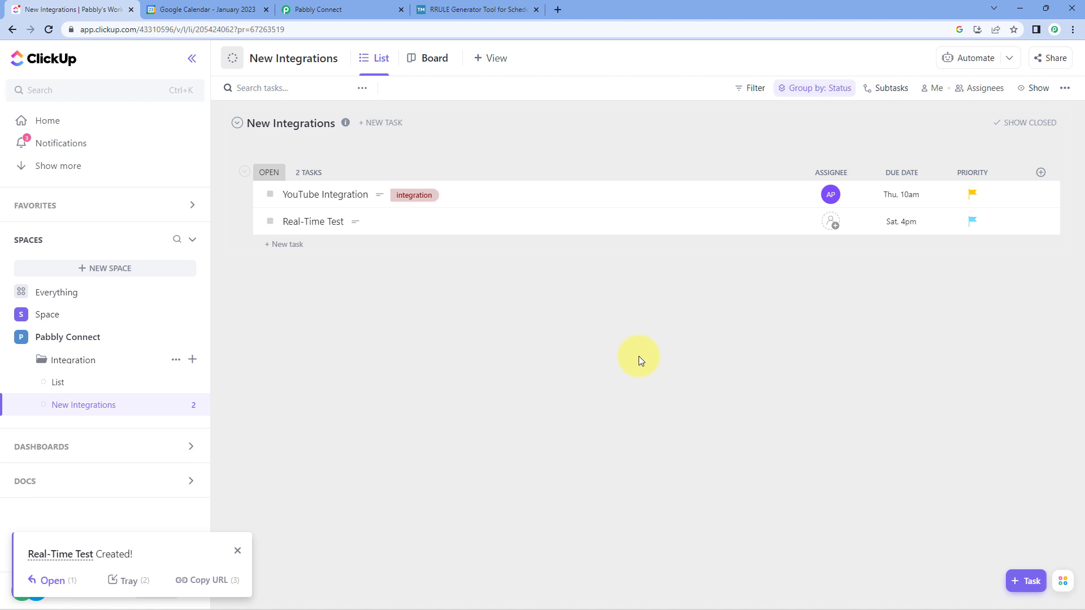
- Look in Google Calendar for the new task's event and switch to the Pabbly Connect workflow
{"action": "left_click", "coordinate": [226, 4]}
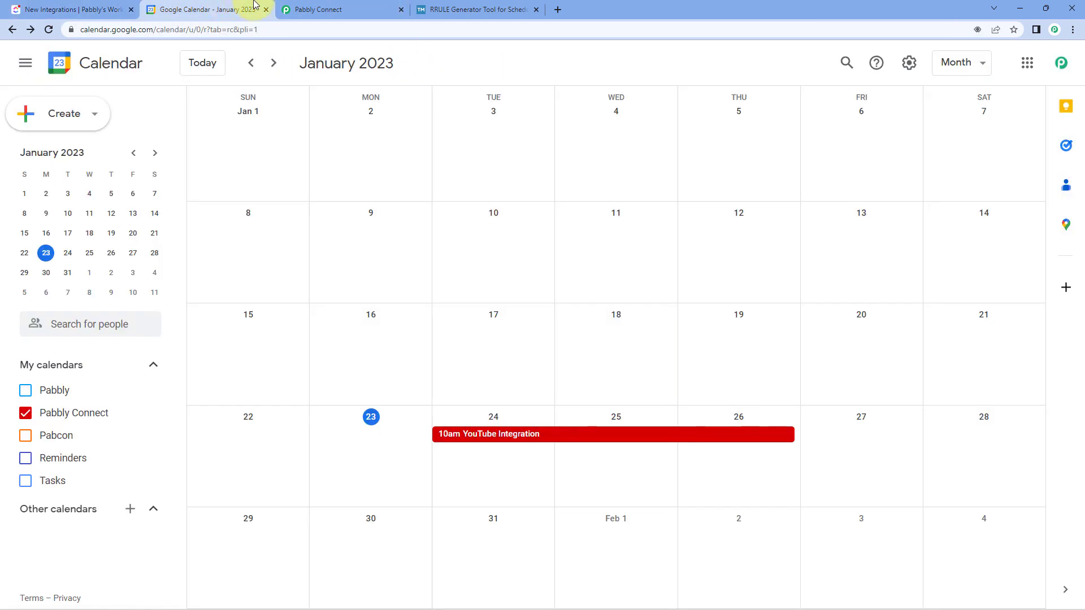
{"action": "left_click", "coordinate": [336, 4]}
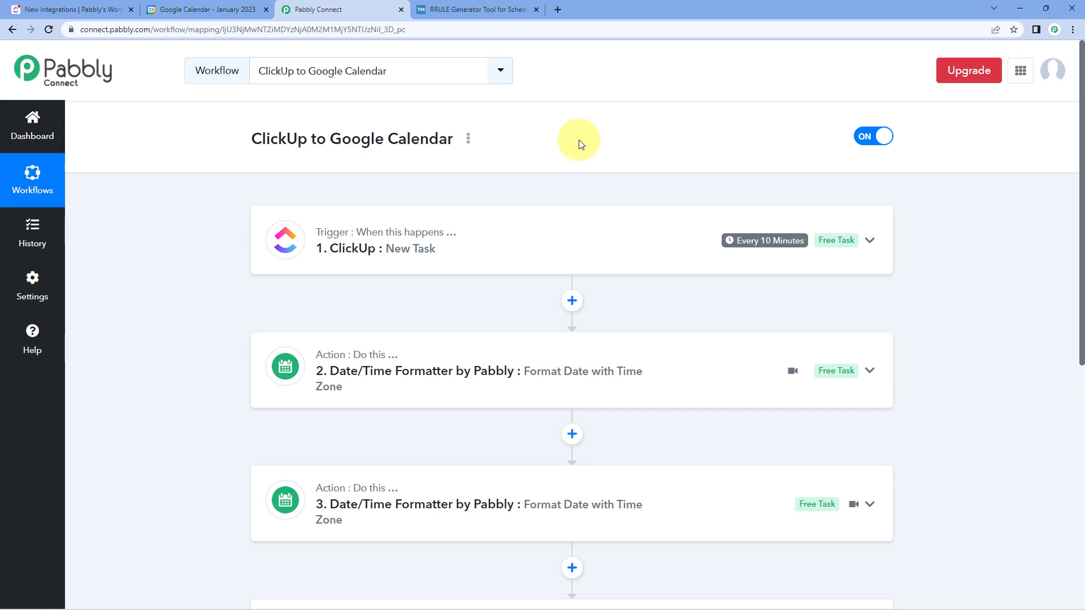
- Switch to Google Calendar, check the Real-Time Test event's title, dates and description, and return to Pabbly Connect
{"action": "left_click", "coordinate": [186, 9]}
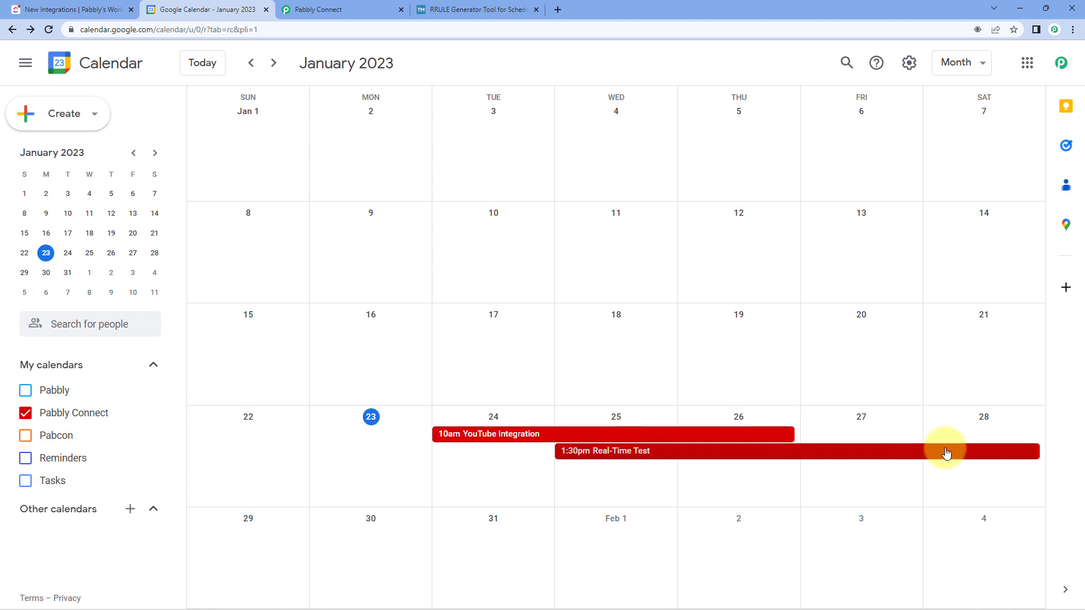
{"action": "left_click", "coordinate": [713, 452]}
{"action": "left_click_drag", "start_coordinate": [280, 299], "coordinate": [384, 308]}
{"action": "left_click_drag", "start_coordinate": [288, 363], "coordinate": [507, 375]}
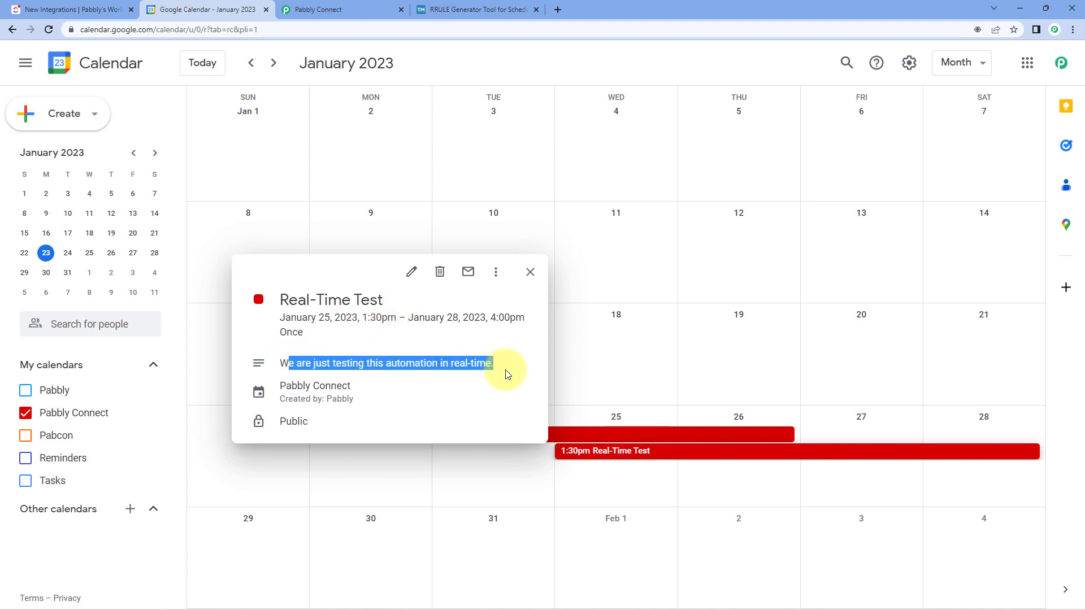
{"action": "left_click", "coordinate": [633, 403]}
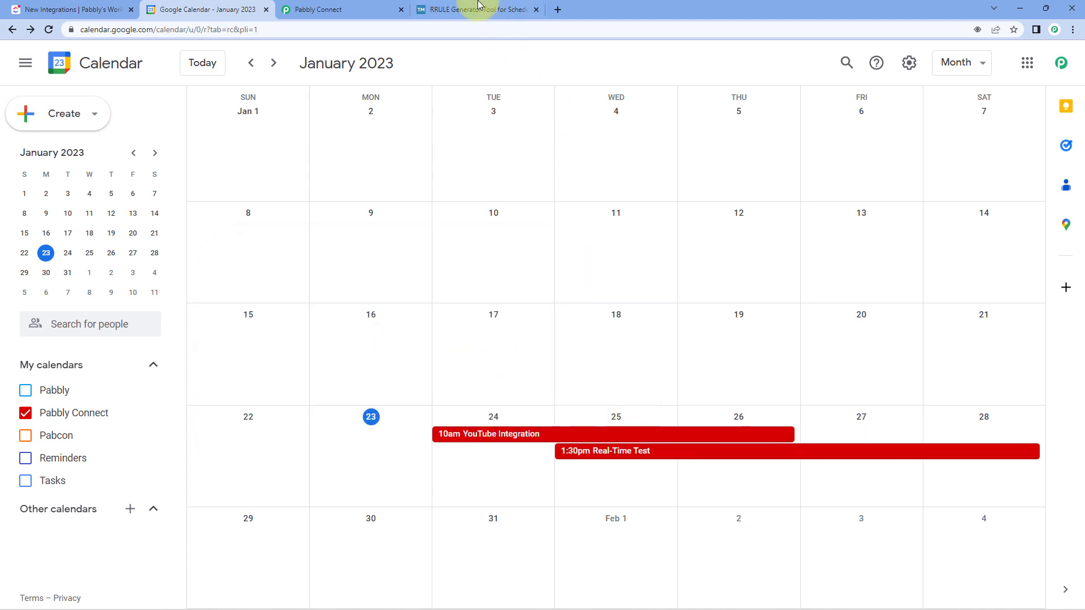
{"action": "left_click", "coordinate": [317, 8]}
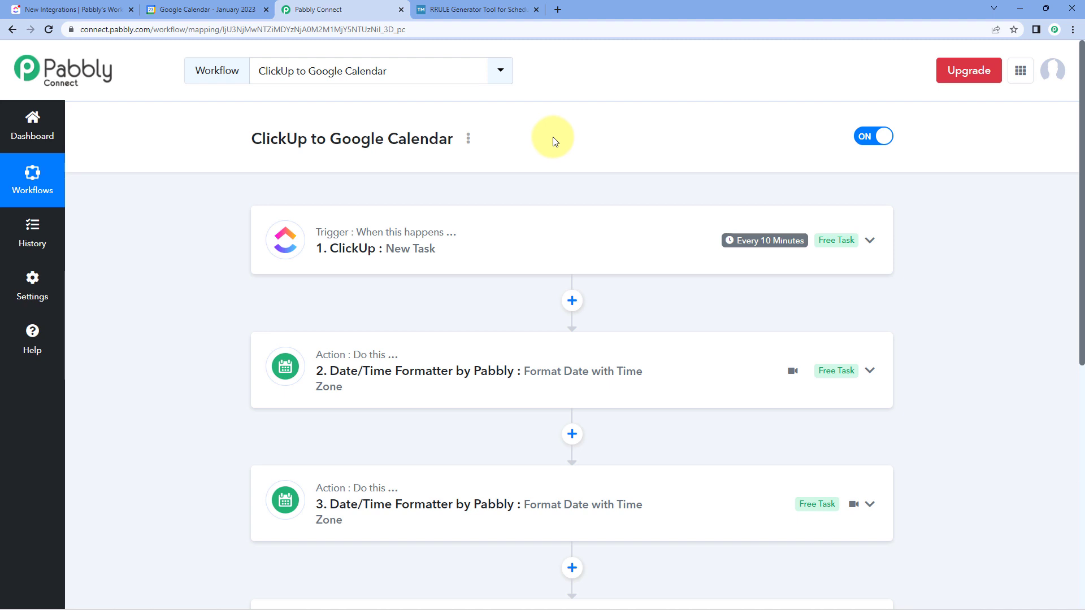